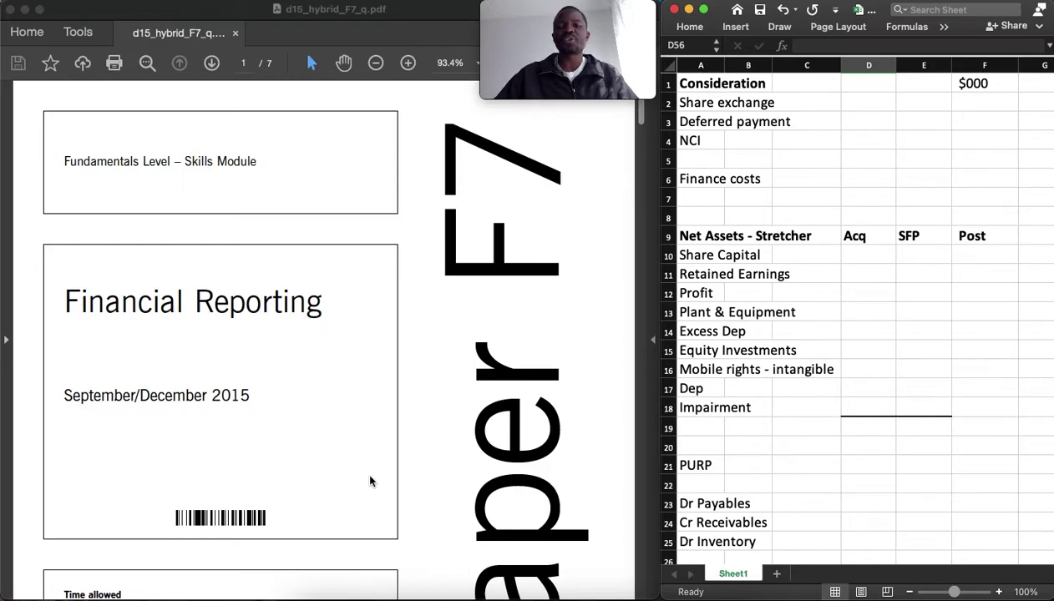
Examine question 3 of the exam paper, including Palistar and Stretcher's financial statements and the part (a) requirement
scroll(371, 481, "down", 20)
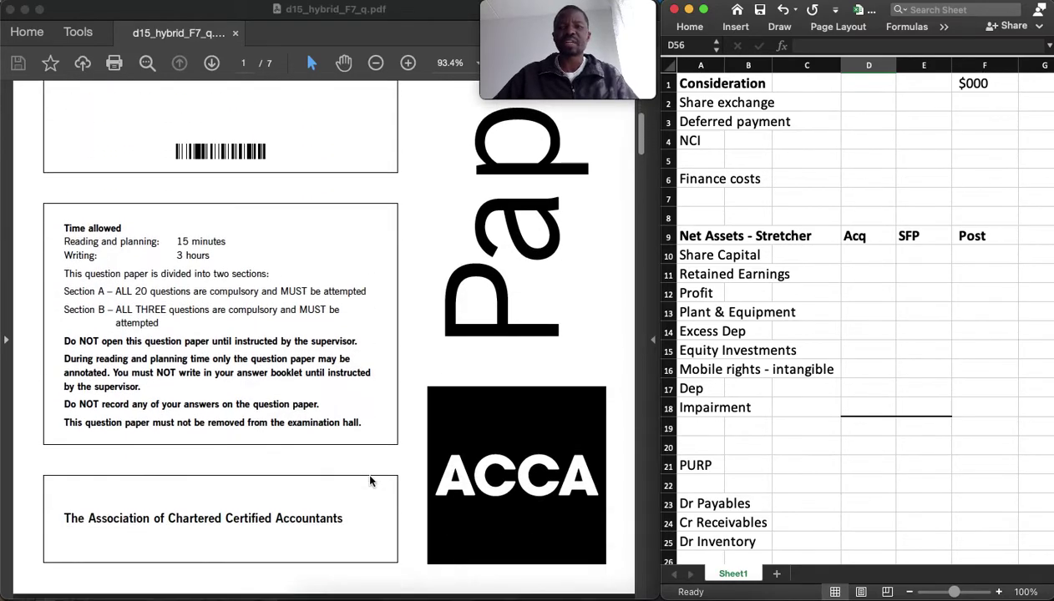
scroll(370, 481, "down", 20)
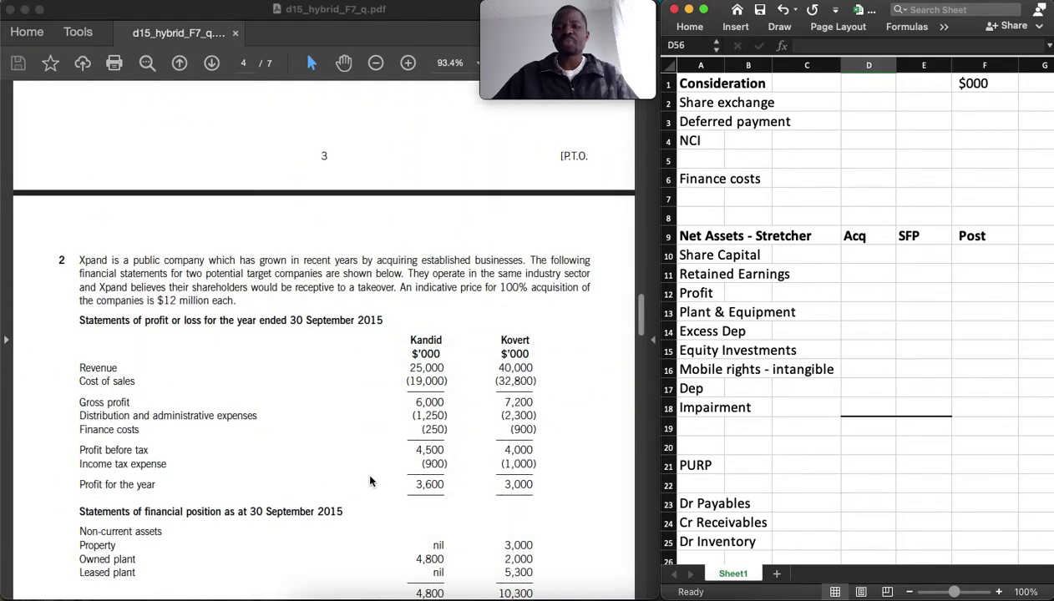
scroll(371, 481, "down", 20)
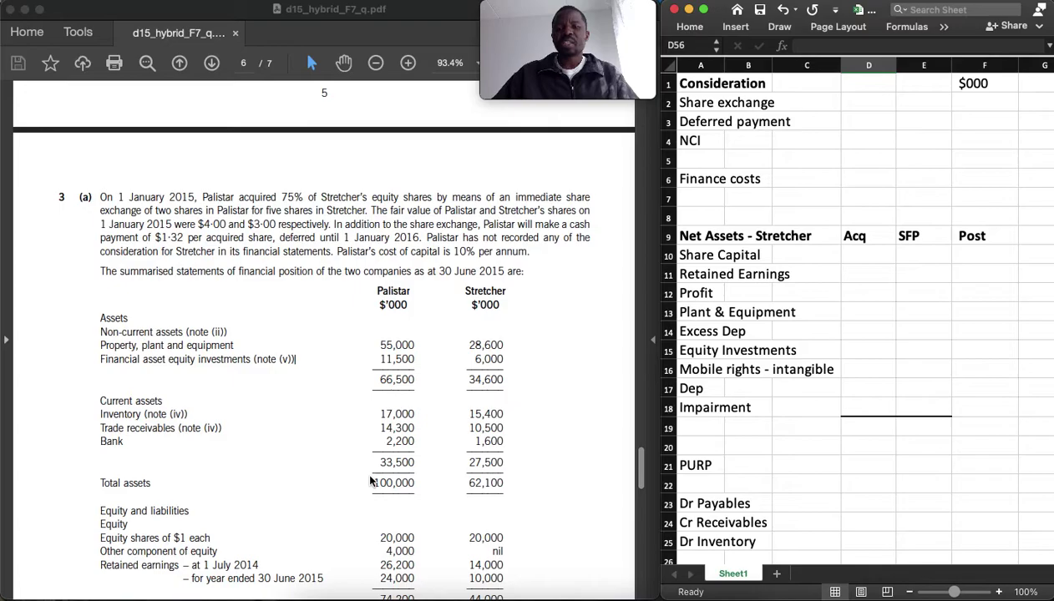
scroll(371, 481, "down", 20)
scroll(370, 481, "down", 10)
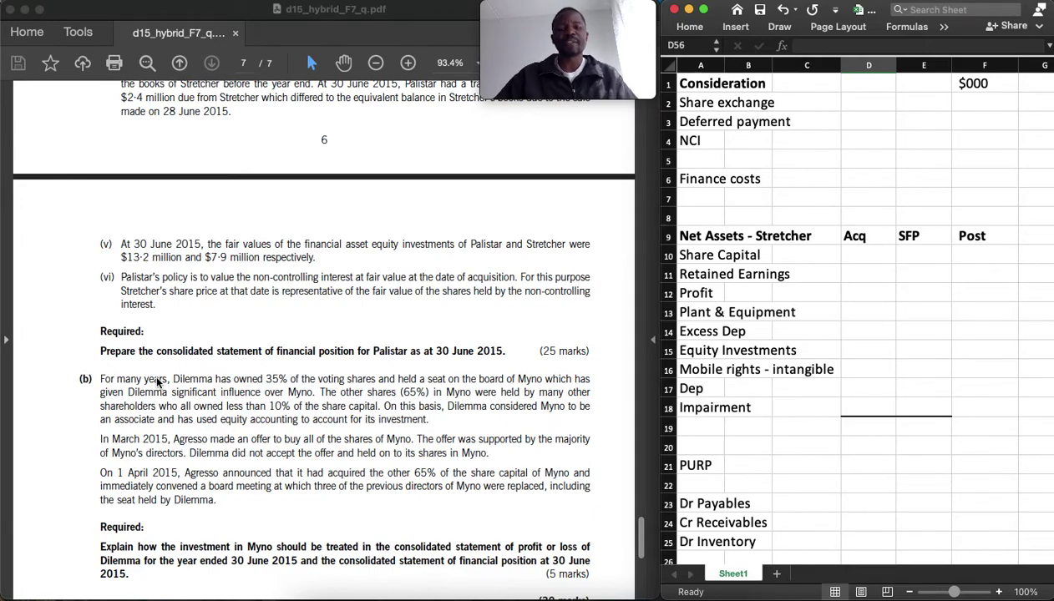
scroll(157, 382, "up", 15)
scroll(157, 382, "up", 5)
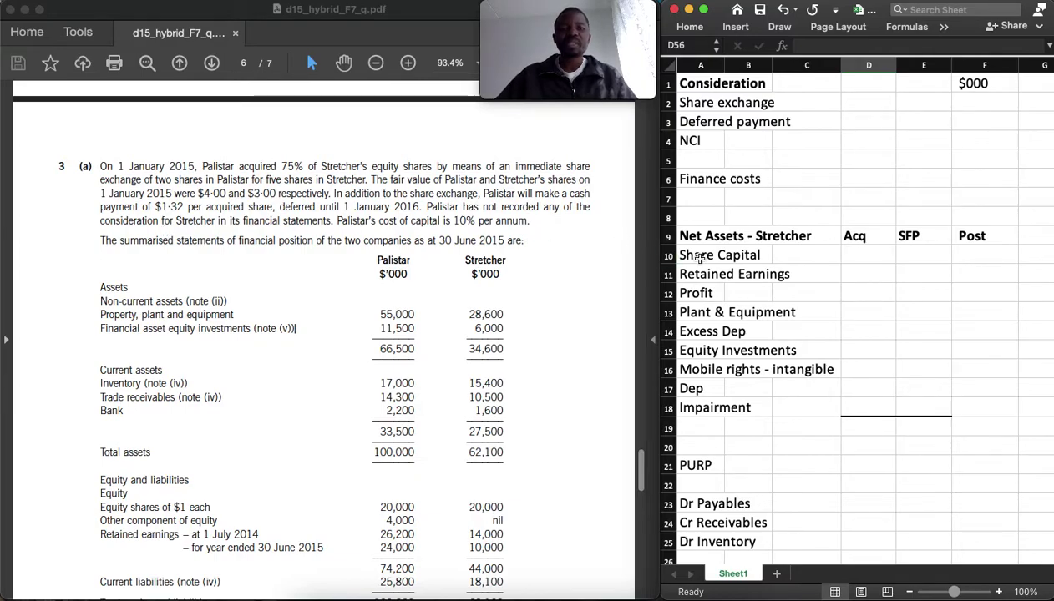
Calculate the share exchange consideration in F2 with the formula =75%*20000*2/5*4
left_click(975, 103)
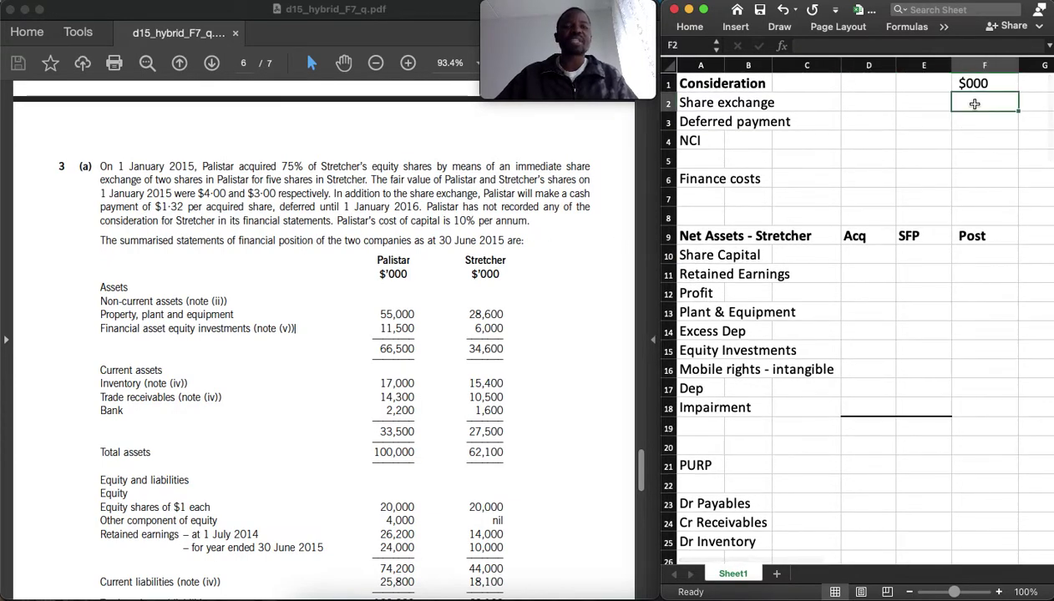
type("=75%")
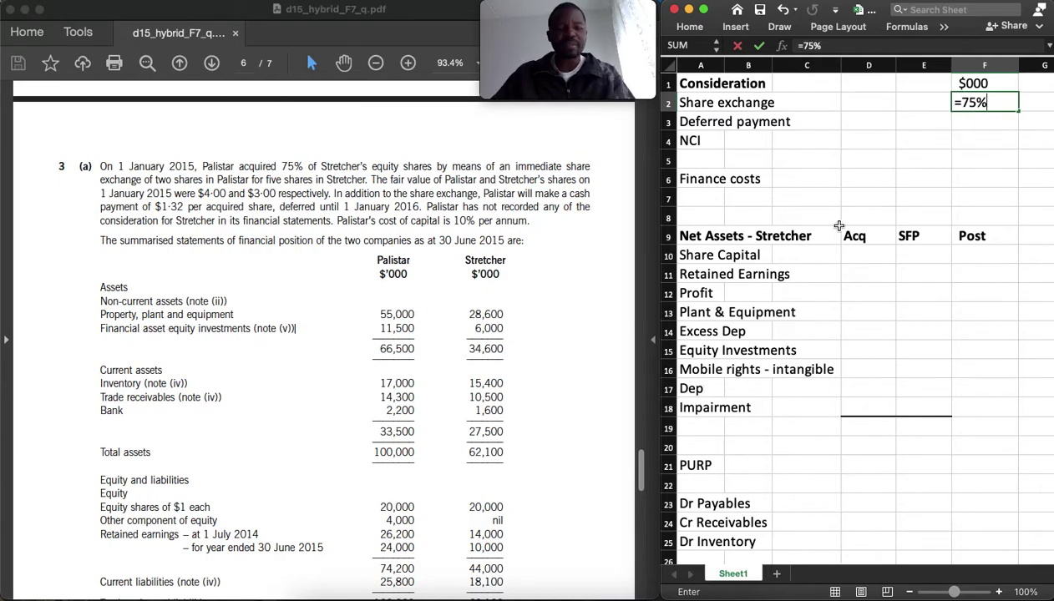
type("+")
key("BackSpace")
type("*")
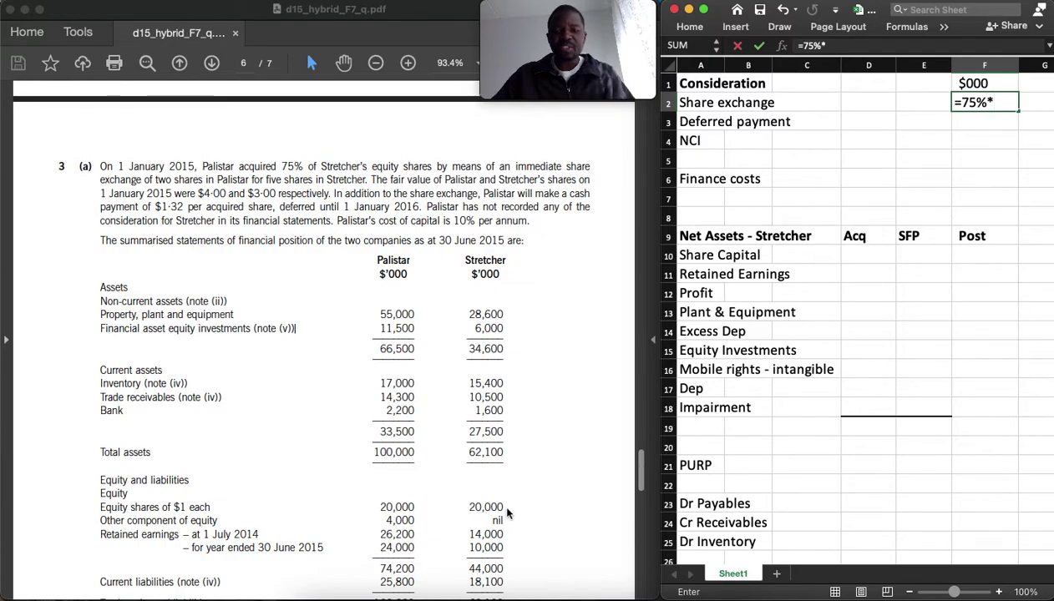
type("20000")
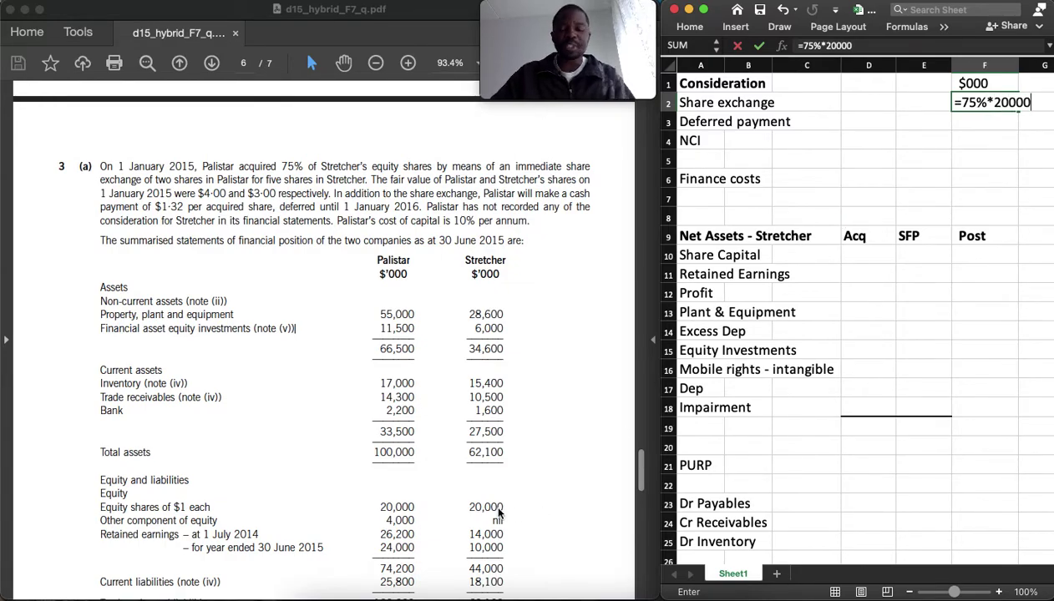
type("*")
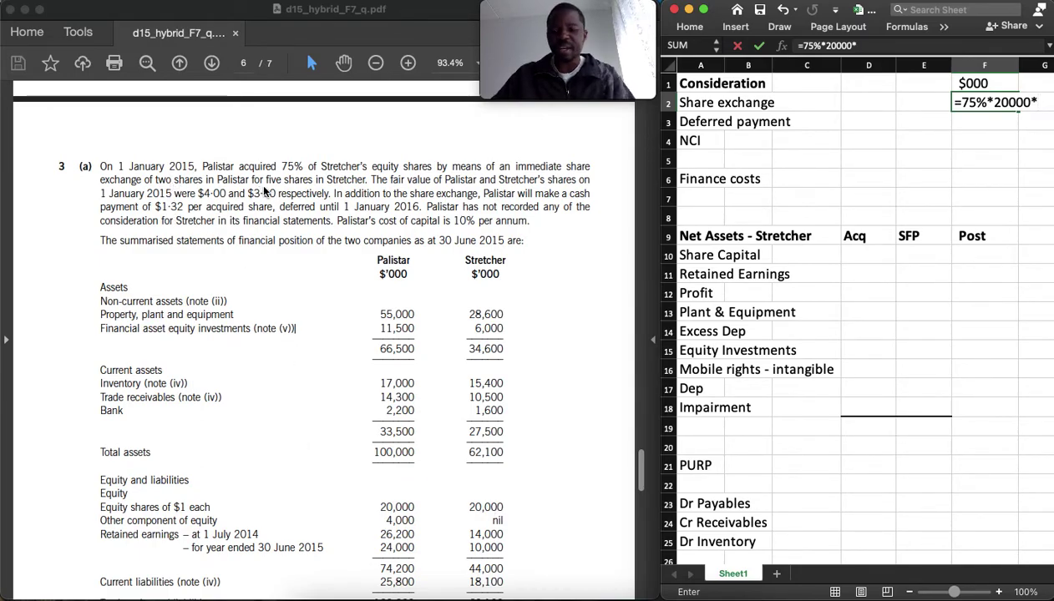
type("2/")
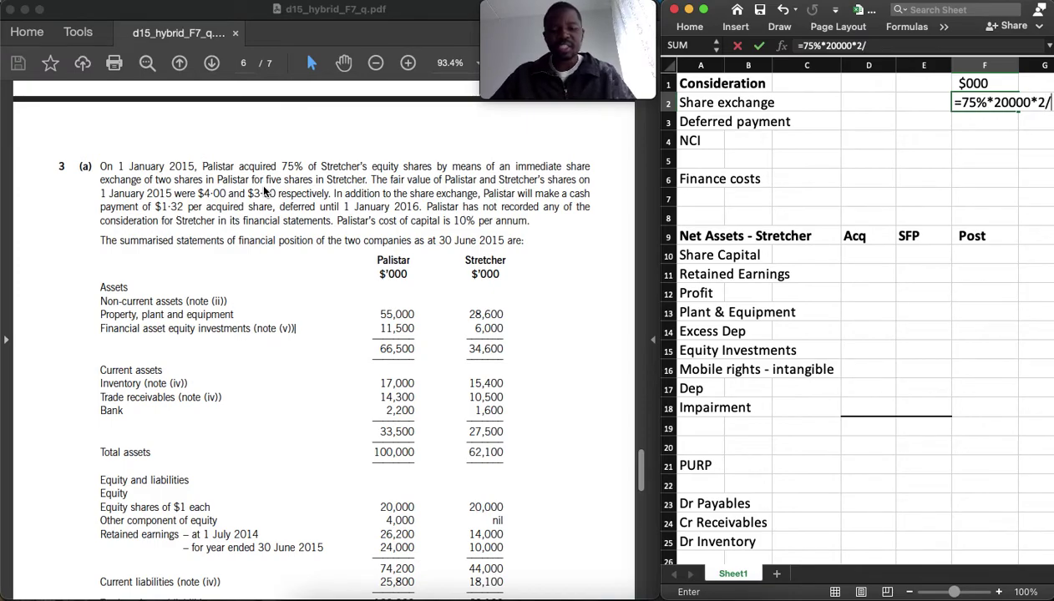
type("5*")
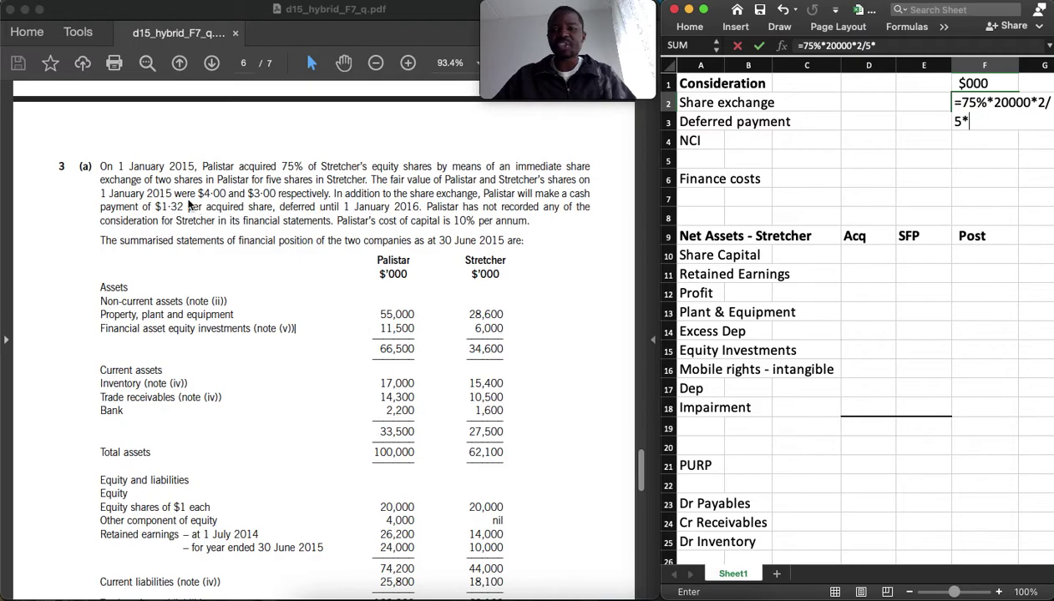
type("4")
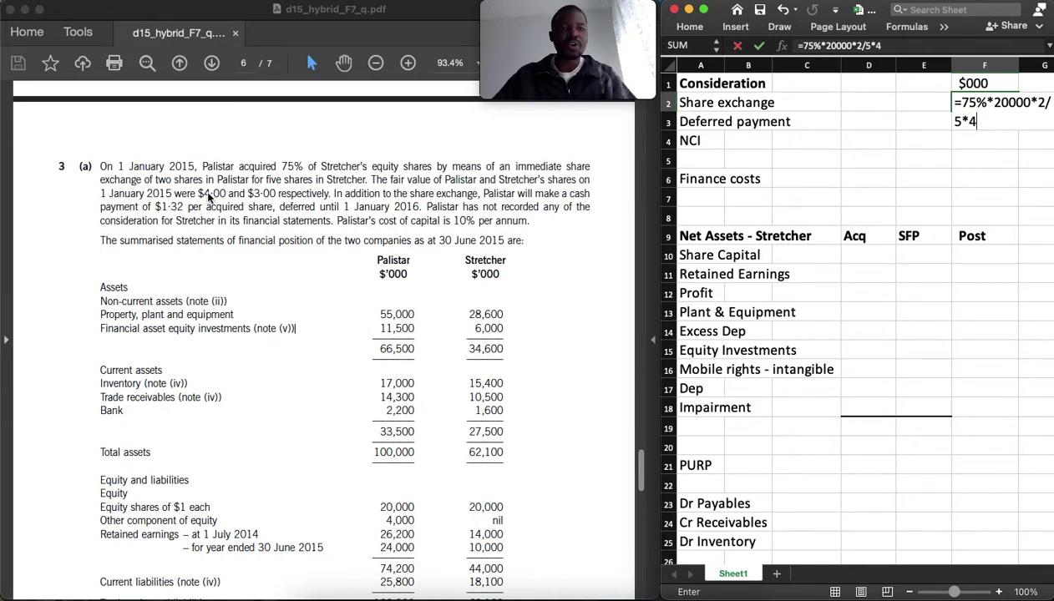
key("Return")
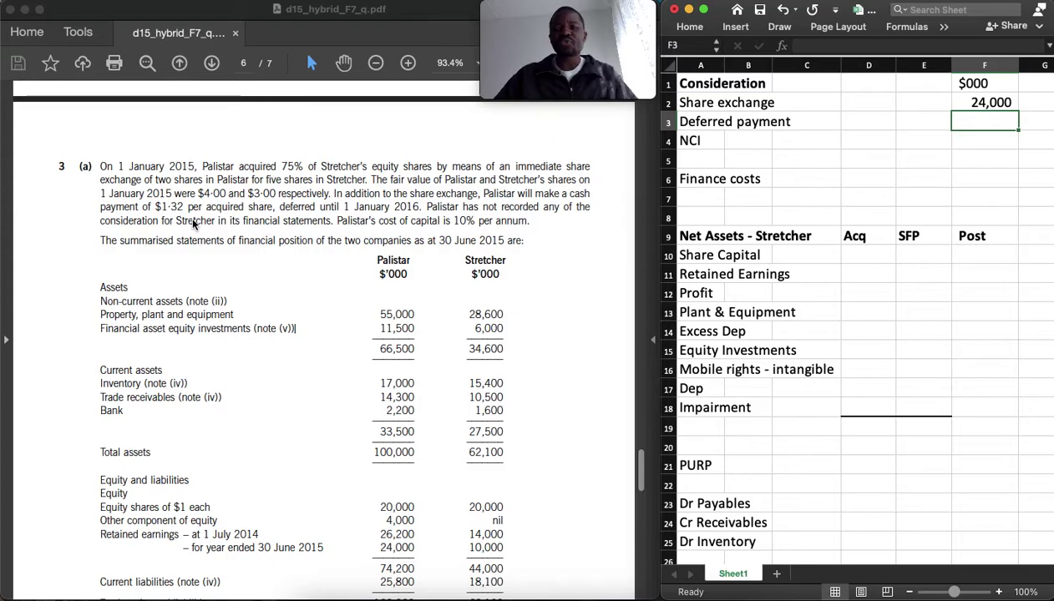
Calculate the discounted deferred payment in F3 with the formula =75%*20000*1.32/1.1
type("=75%")
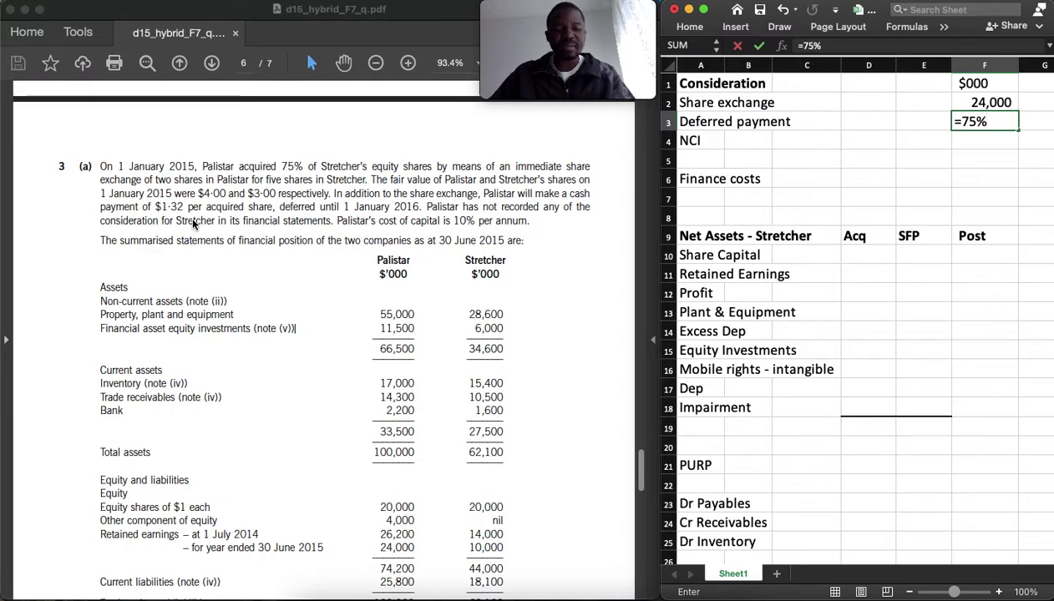
type("*200")
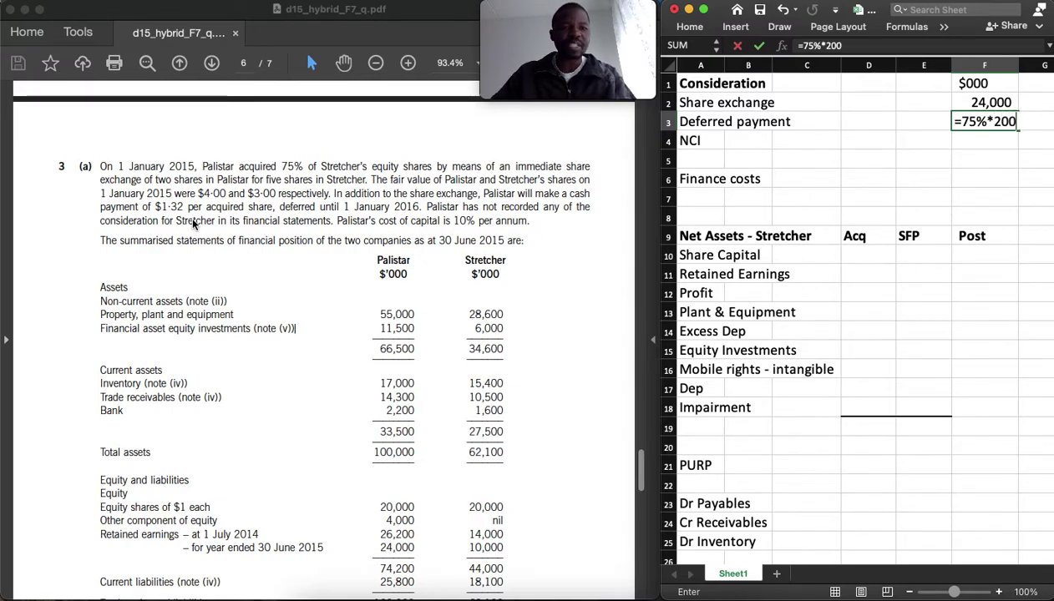
type("00*1")
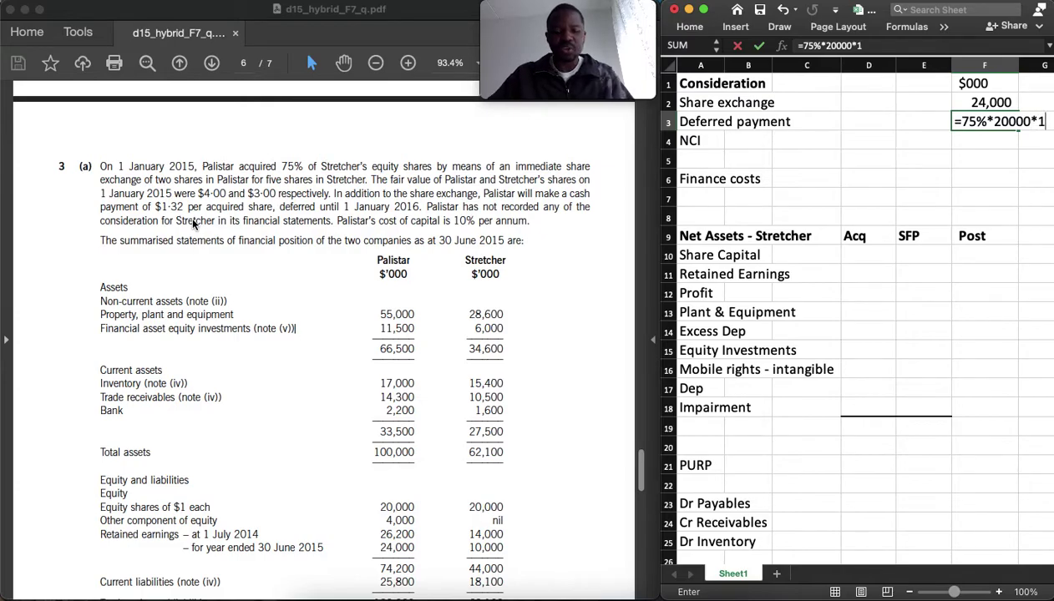
type(".32")
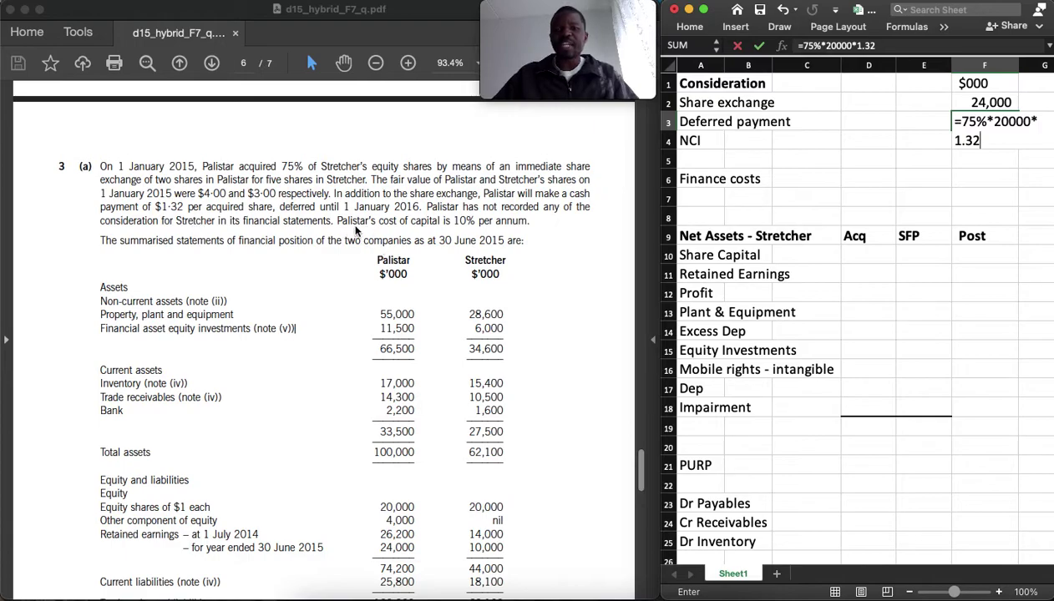
type("/1.1")
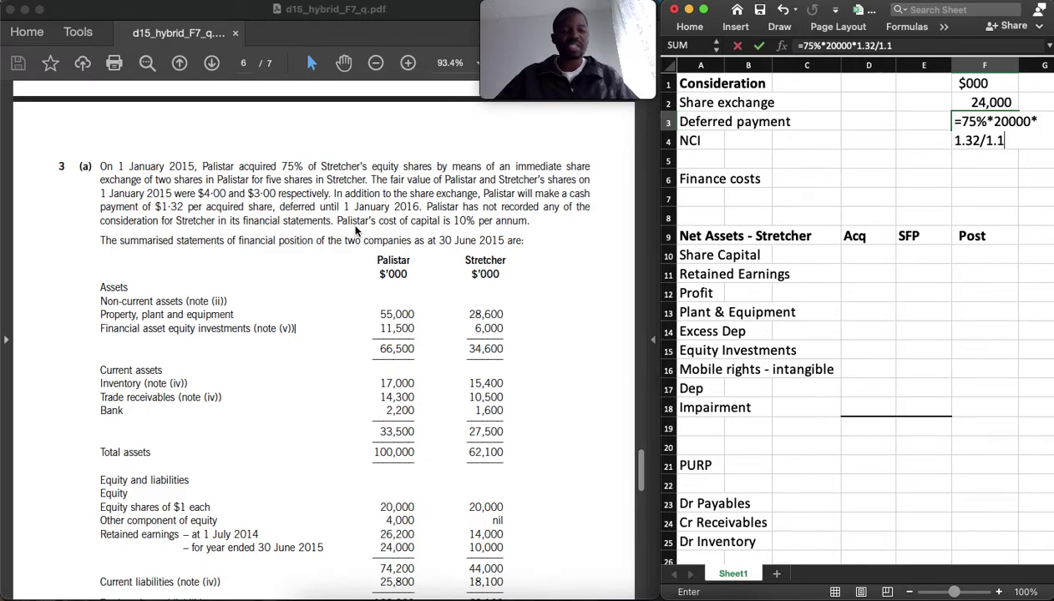
key("Return")
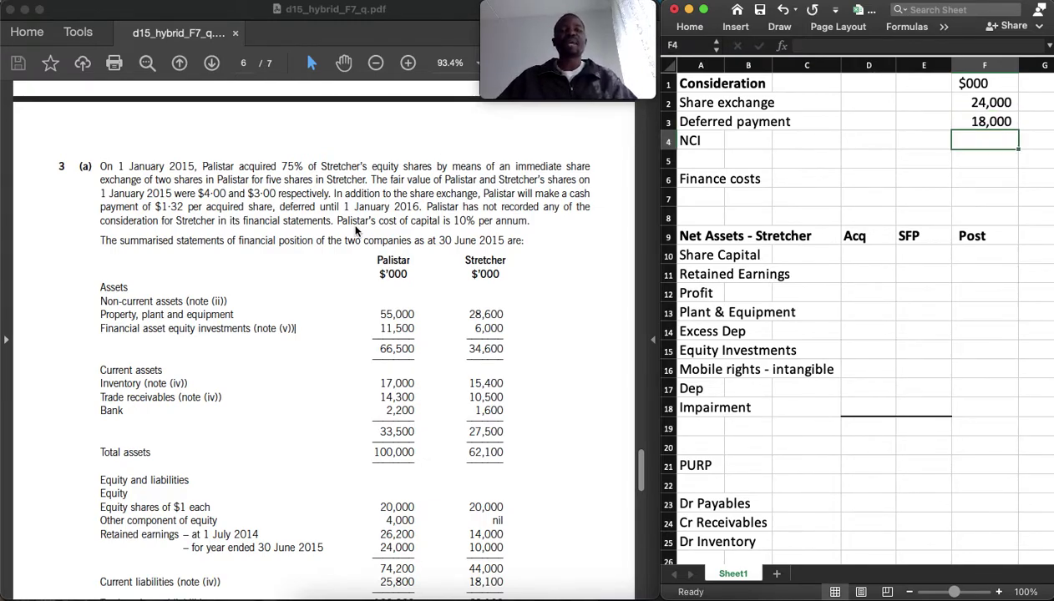
Calculate six months of finance costs on the deferred payment in F6 with the formula =F3*10%*6/12
key("Down")
key("Down")
key("Down")
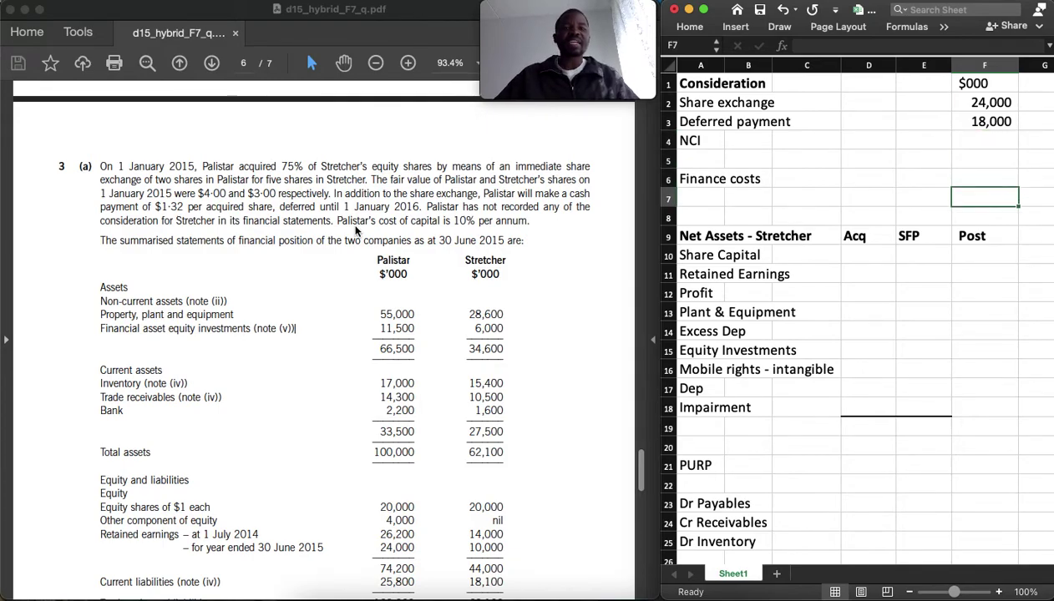
key("Up")
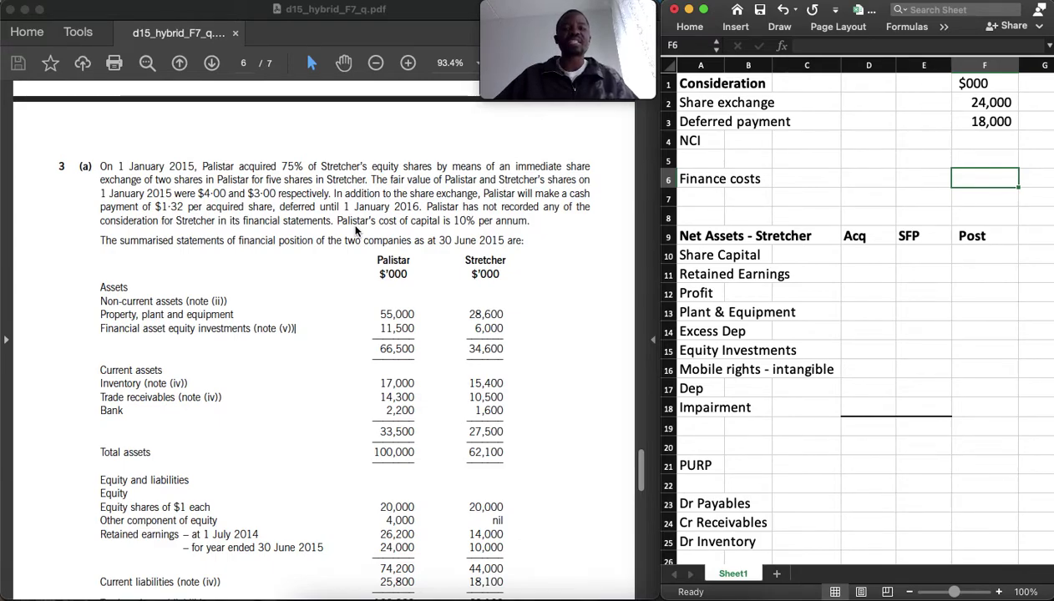
type("=")
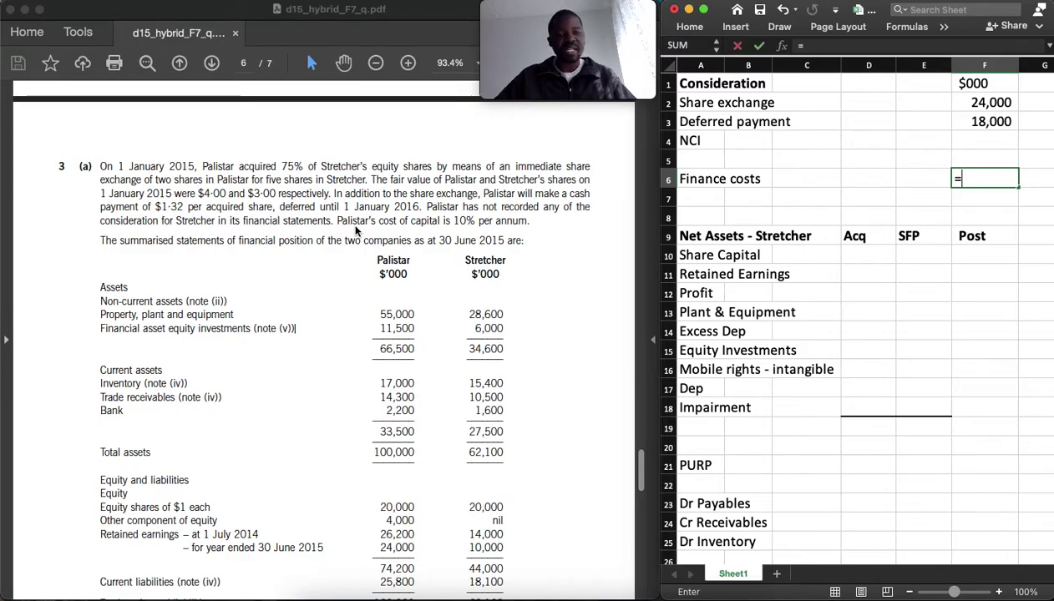
key("Up")
key("Up")
key("Up")
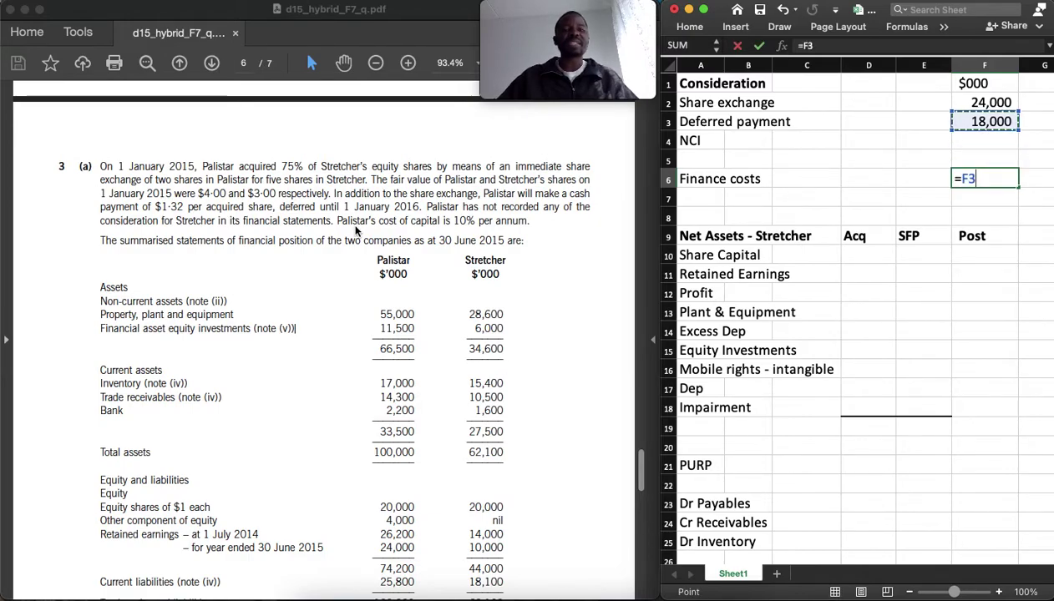
type("*")
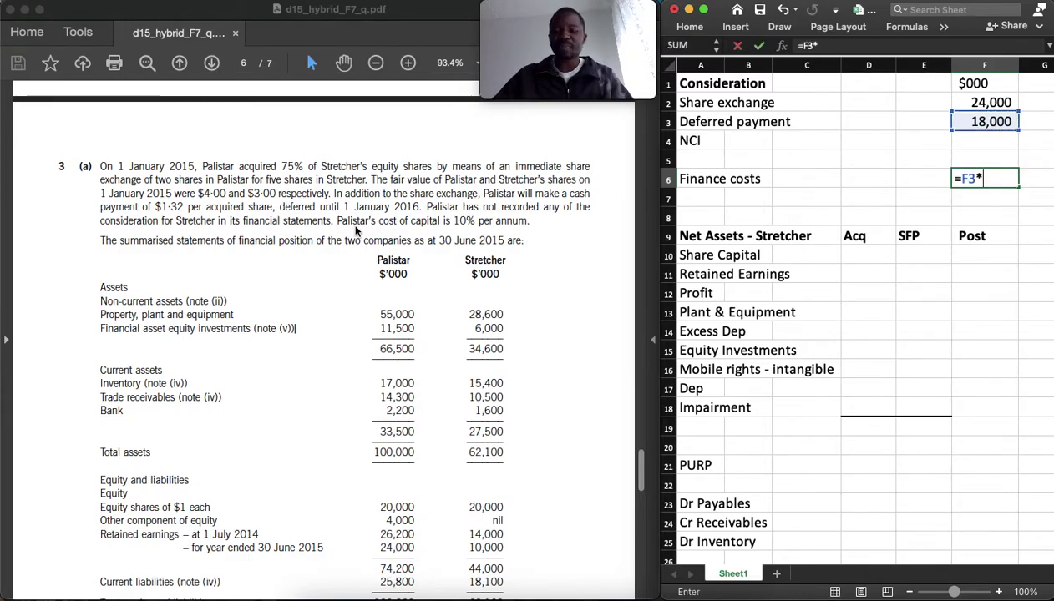
type("10%")
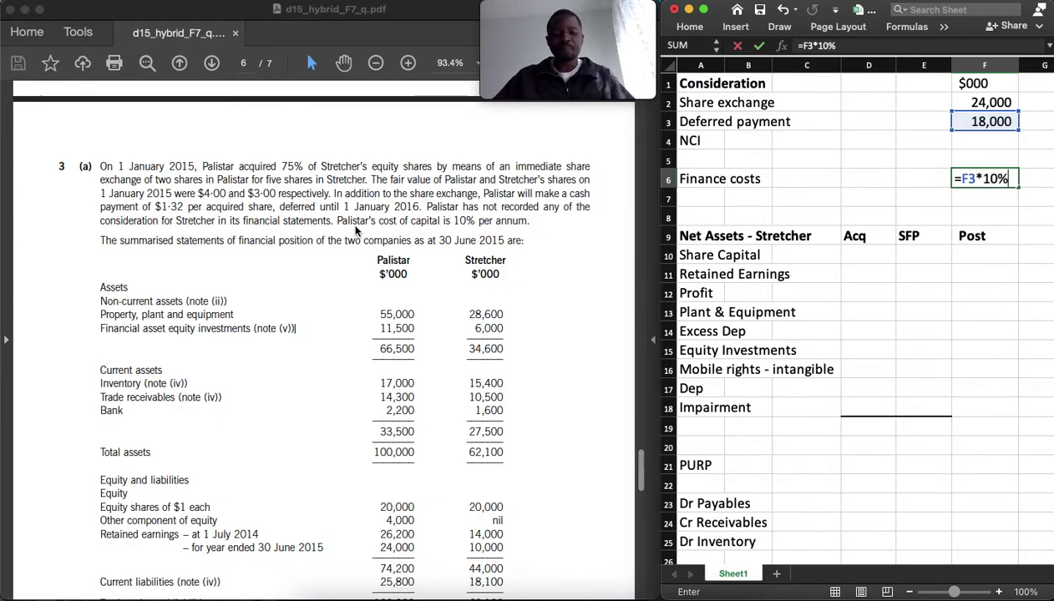
type("*6/12")
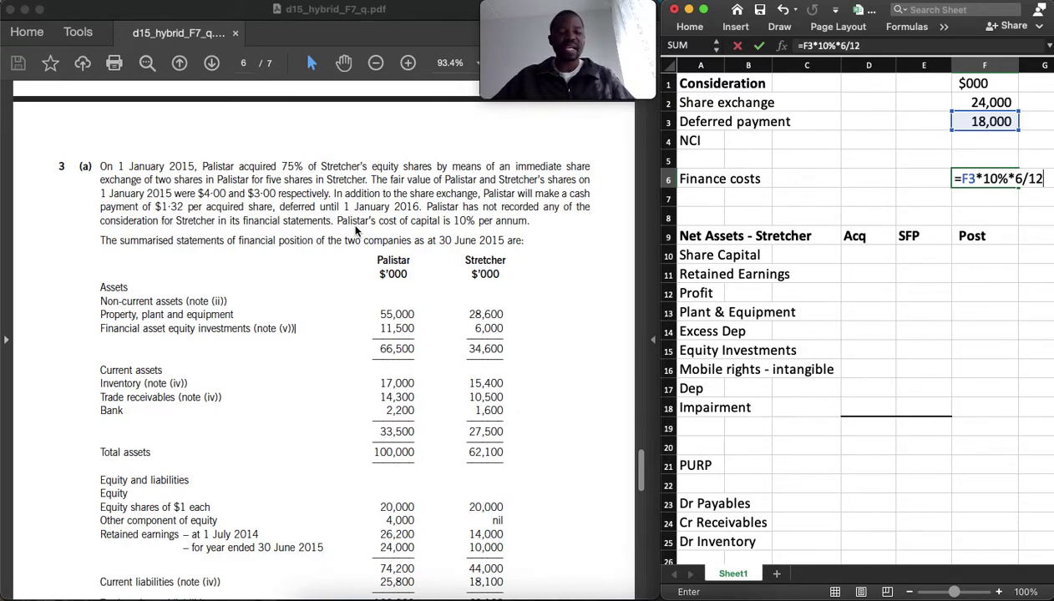
key("Return")
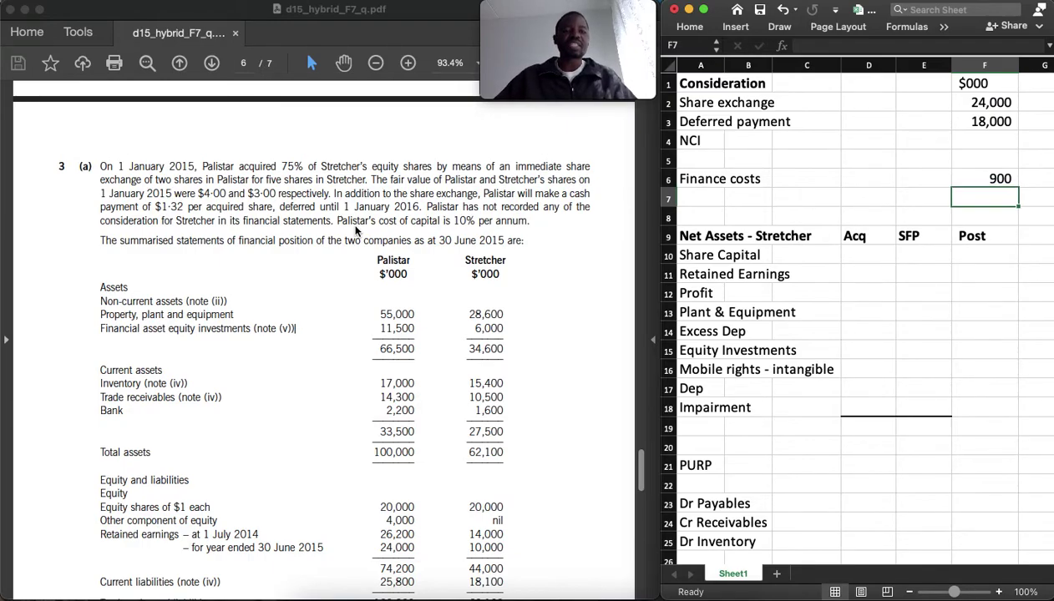
Calculate the NCI's fair value at acquisition in F4 with the formula =25%*20000*3
key("Up")
key("Up")
key("Up")
key("Up")
key("Down")
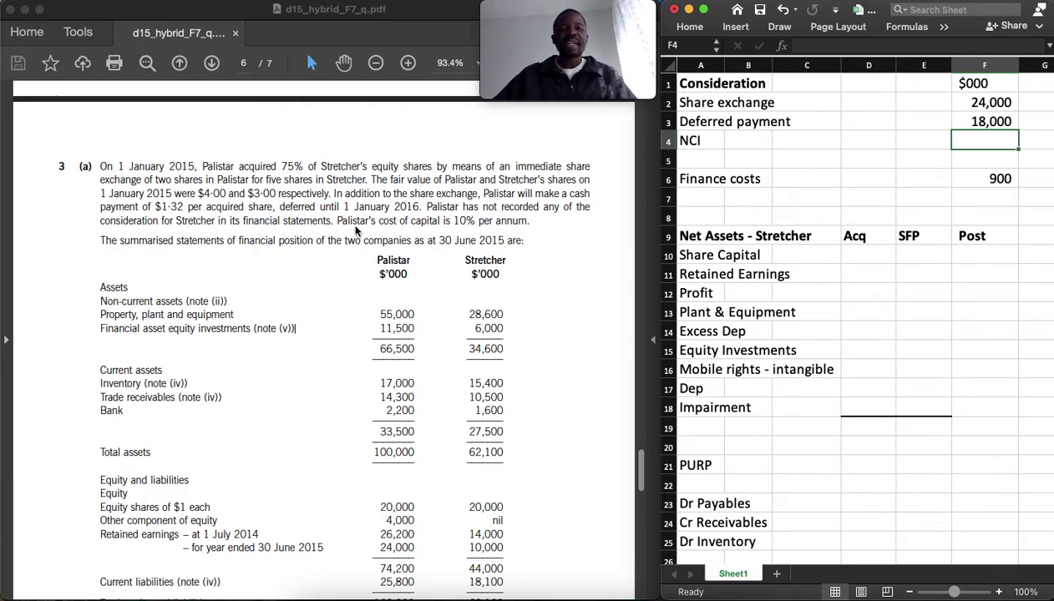
type("=")
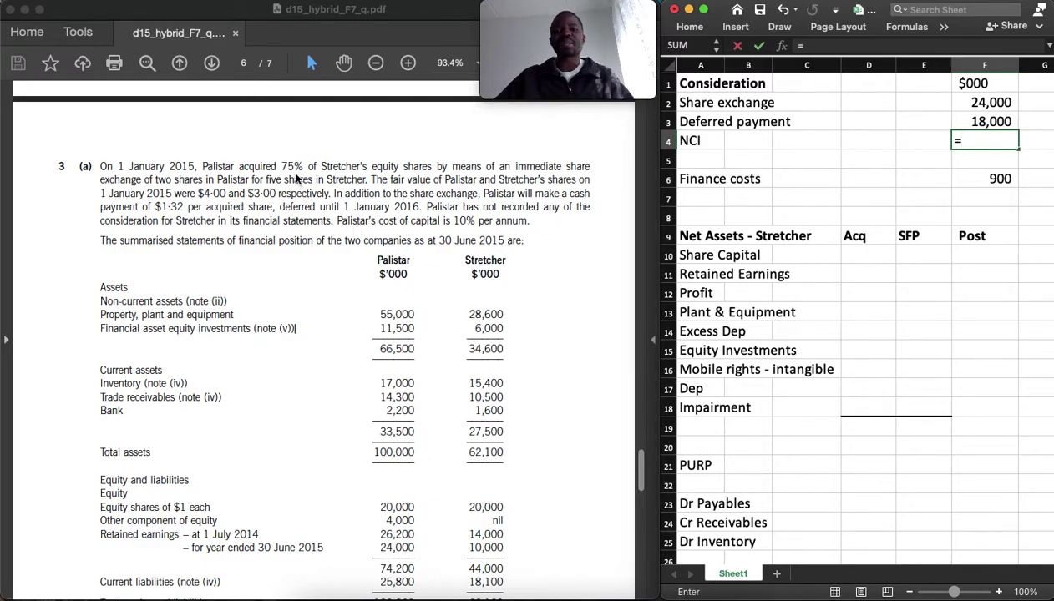
type("25")
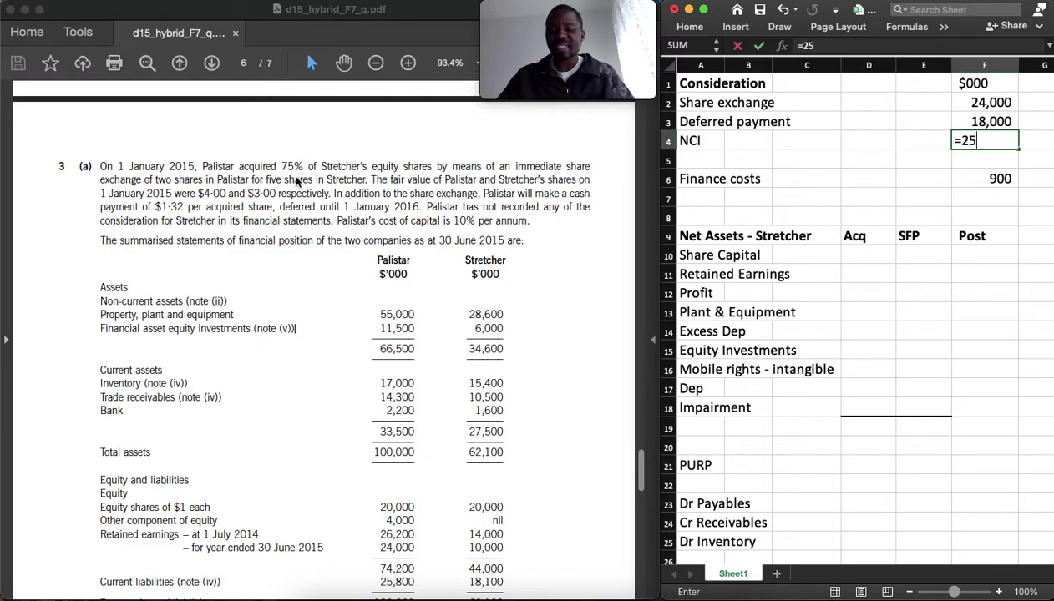
type("%*20000*")
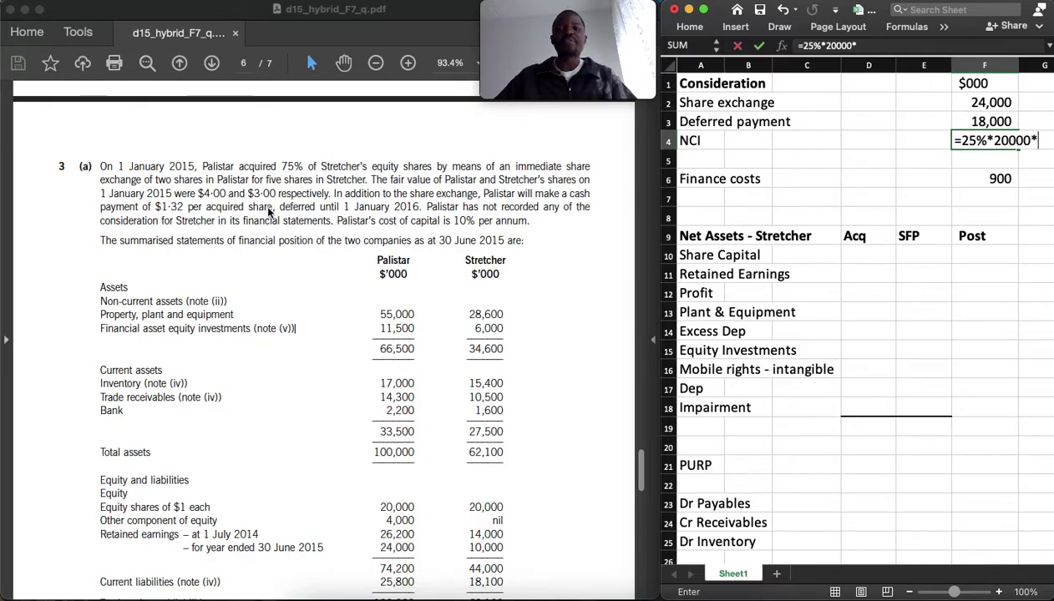
type("3")
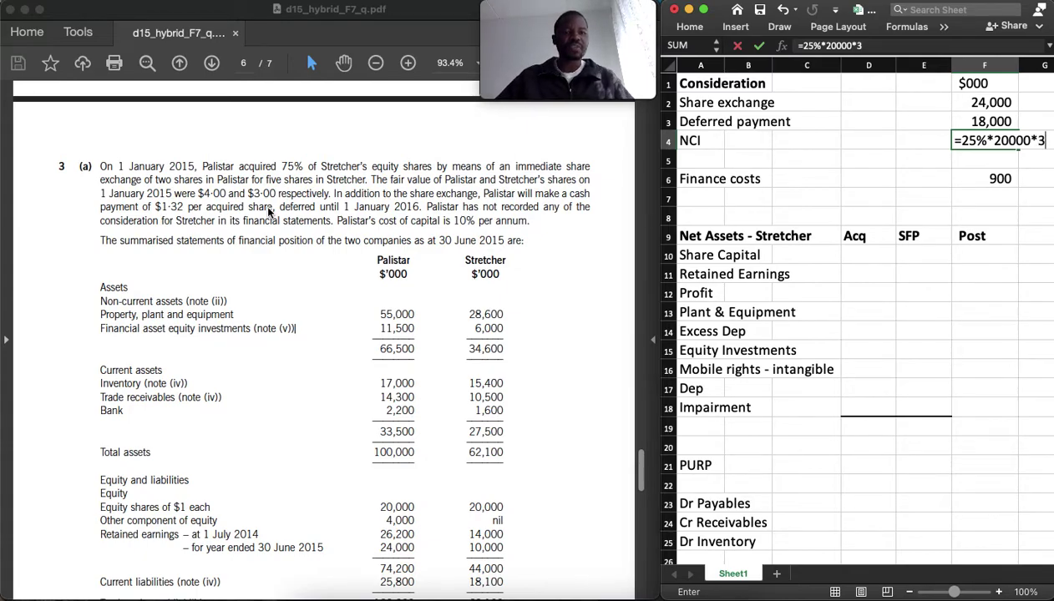
key("Return")
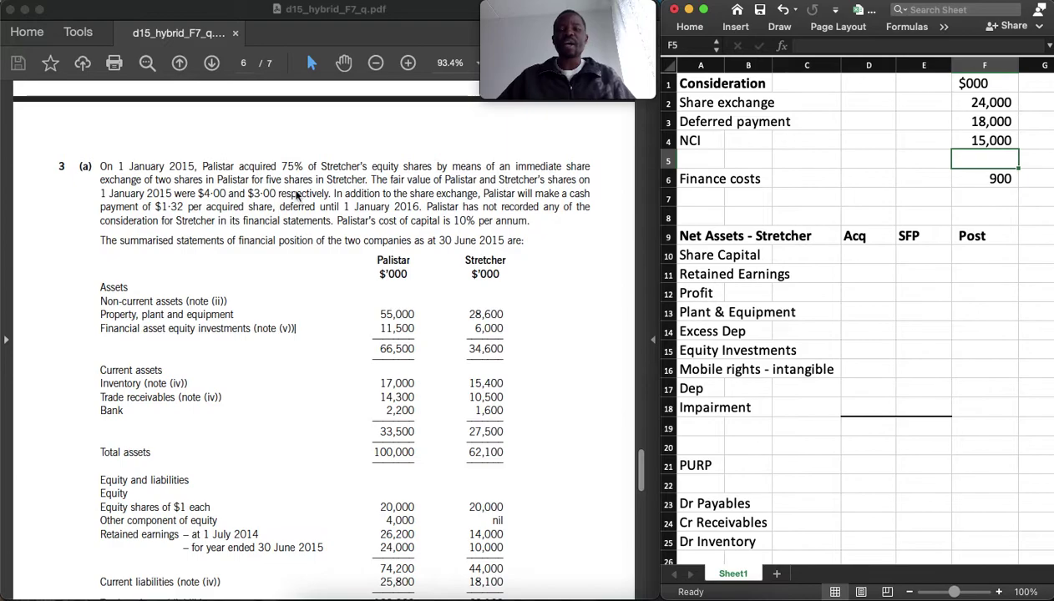
Review note (vi) of the question on Palistar's policy for valuing the non-controlling interest
scroll(347, 359, "down", 10)
scroll(347, 359, "down", 4)
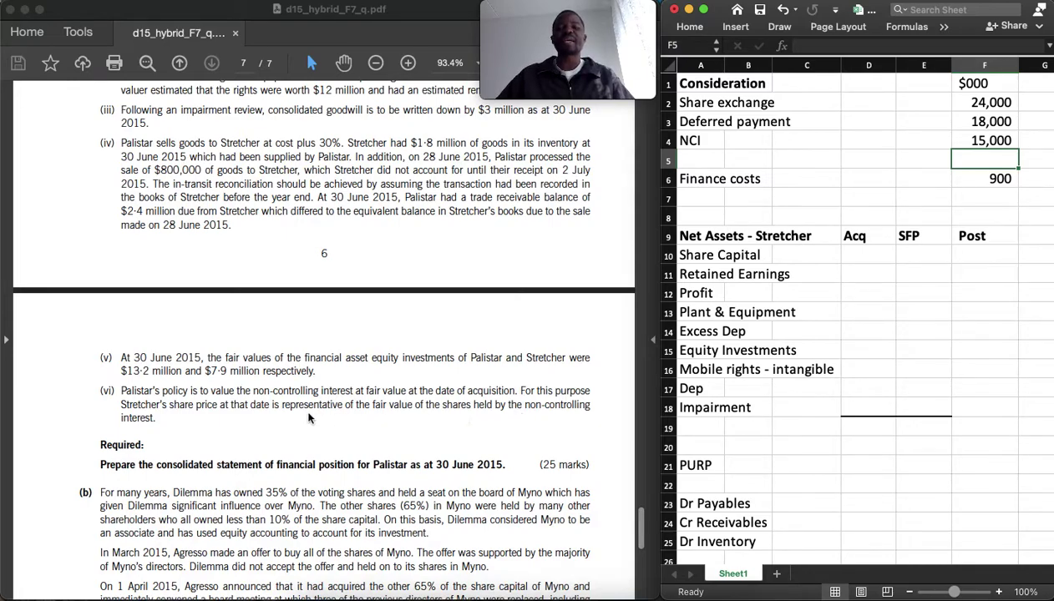
Enter Stretcher's share capital in the net assets working as 20000 for both the Acq and SFP columns
scroll(259, 420, "up", 5)
scroll(260, 420, "up", 1)
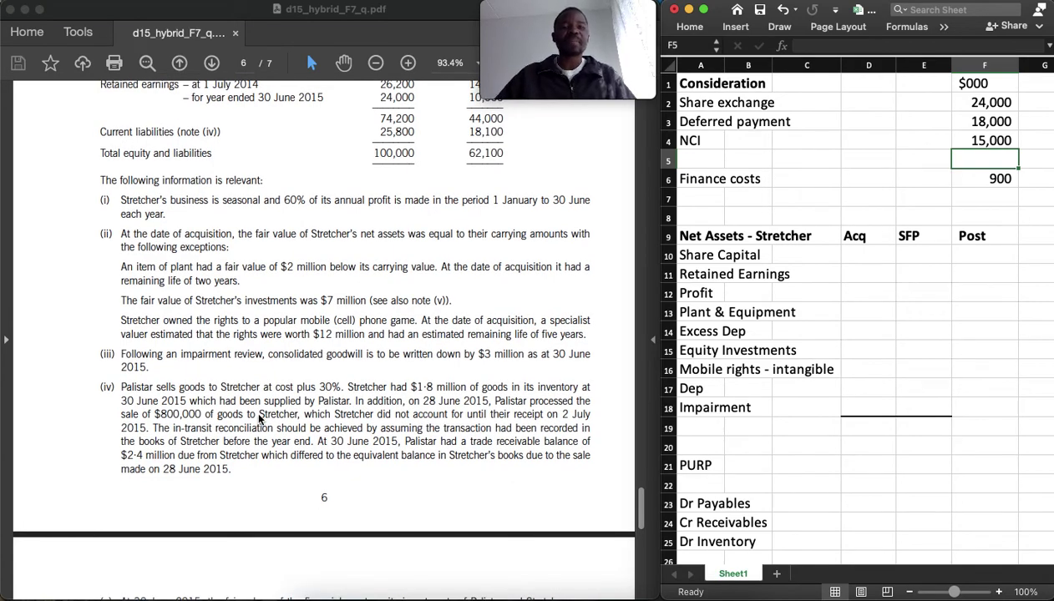
scroll(259, 420, "up", 12)
scroll(259, 420, "up", 1)
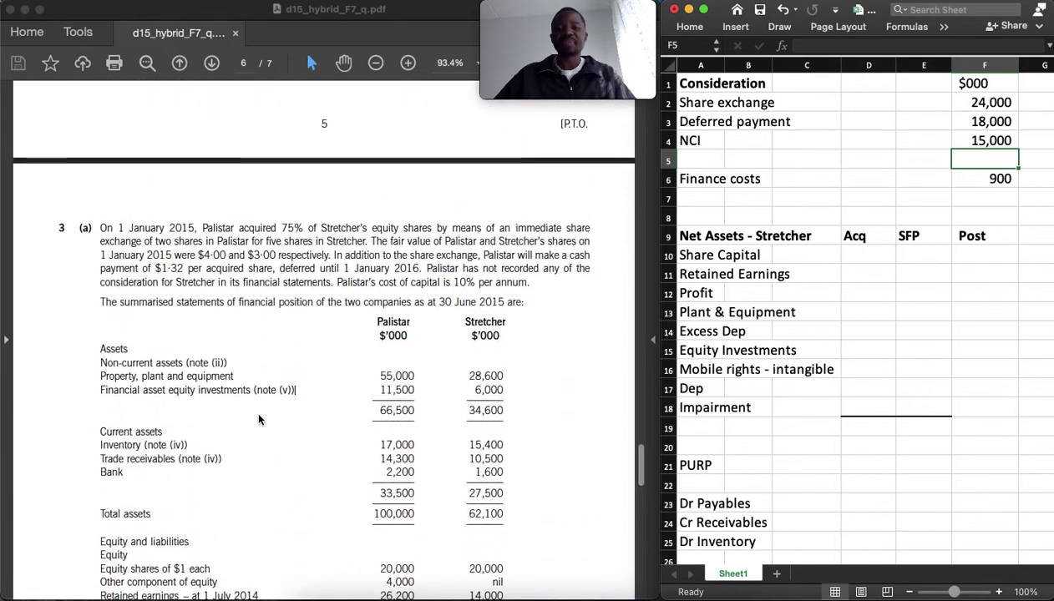
left_click(748, 291)
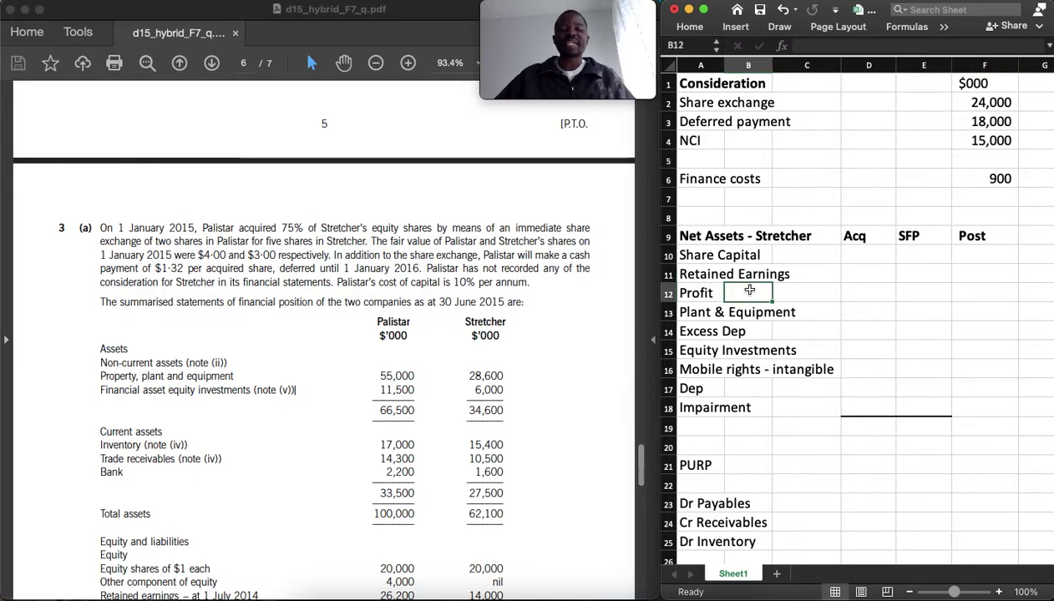
left_click(716, 255)
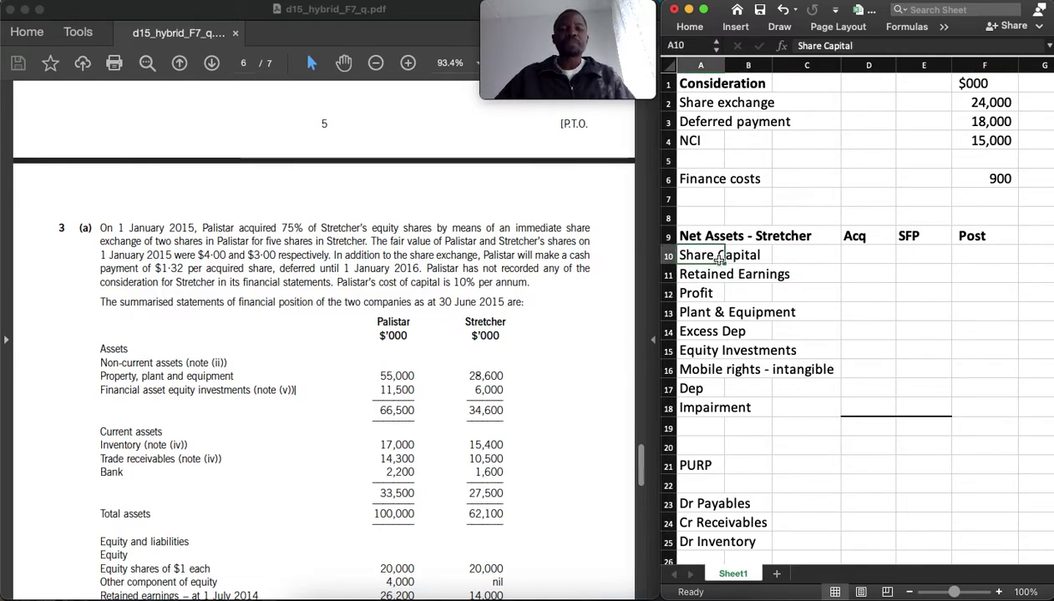
scroll(627, 315, "down", 5)
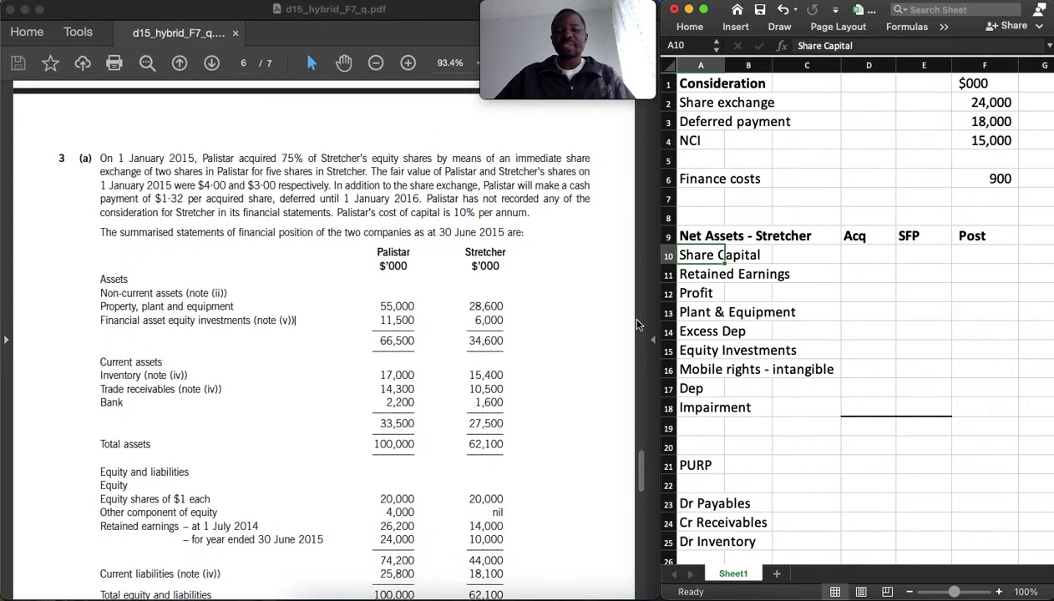
left_click(844, 255)
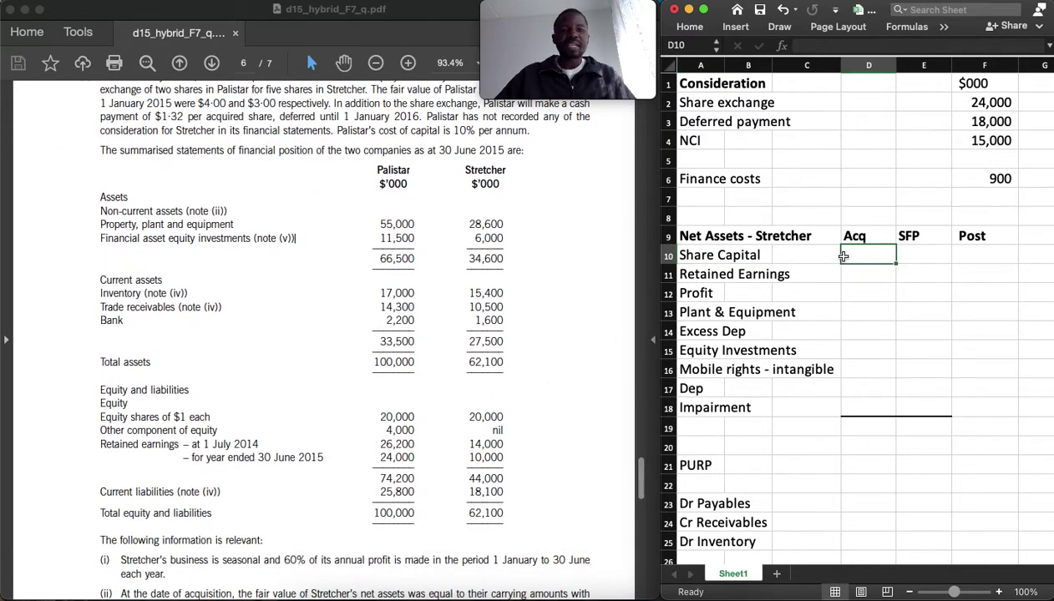
type("20000")
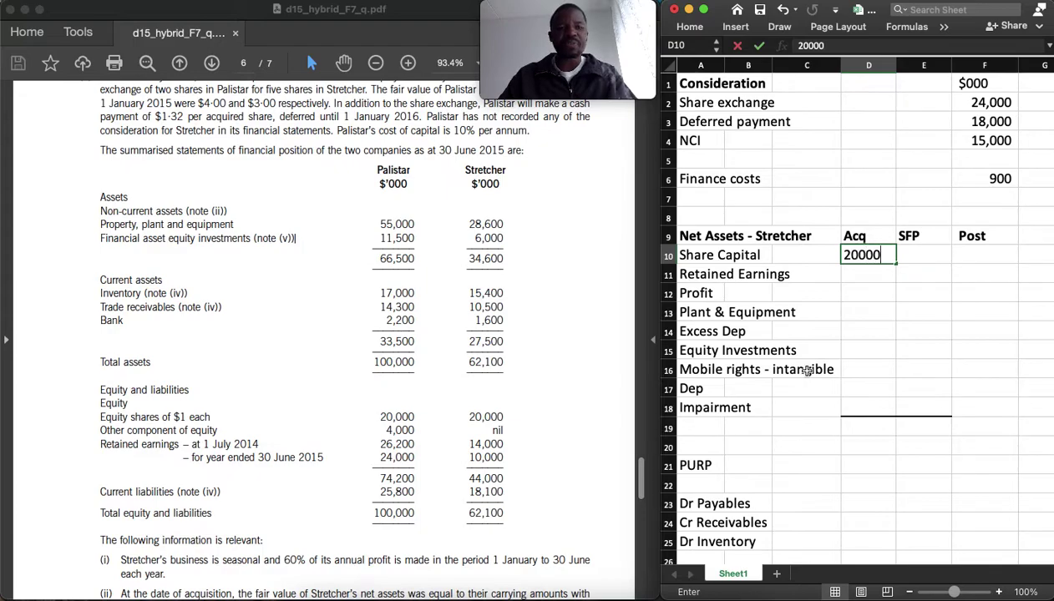
key("Tab")
type("20000")
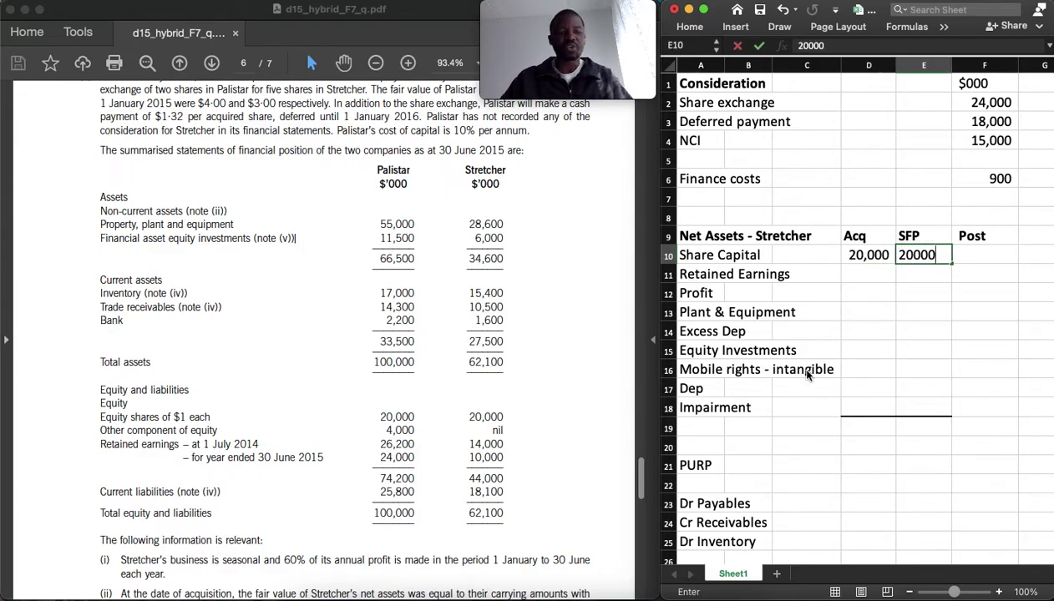
key("Return")
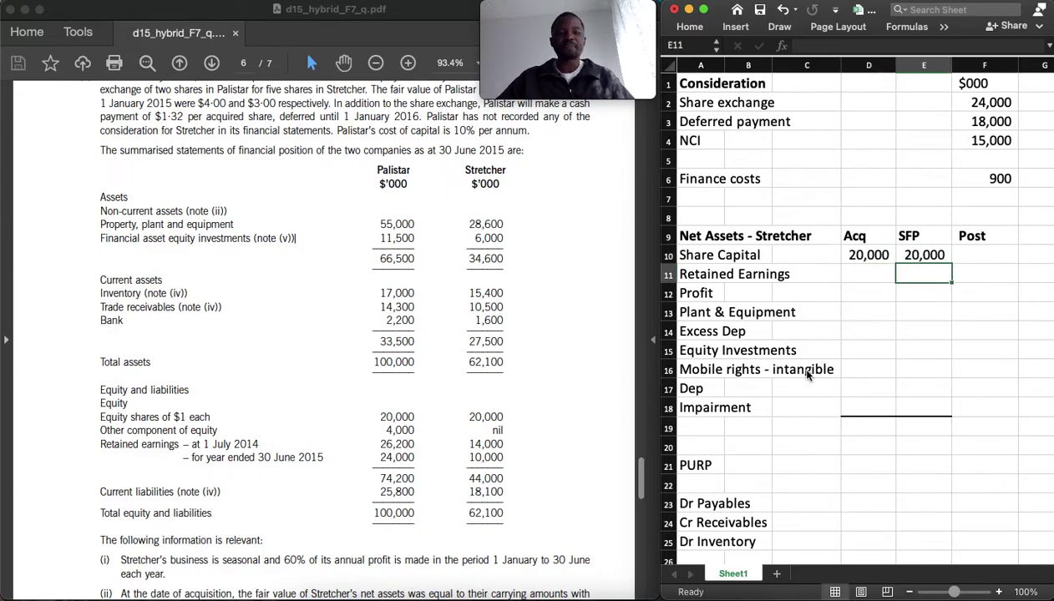
Enter Stretcher's opening retained earnings as 14000 in both the Acq and SFP columns
key("Left")
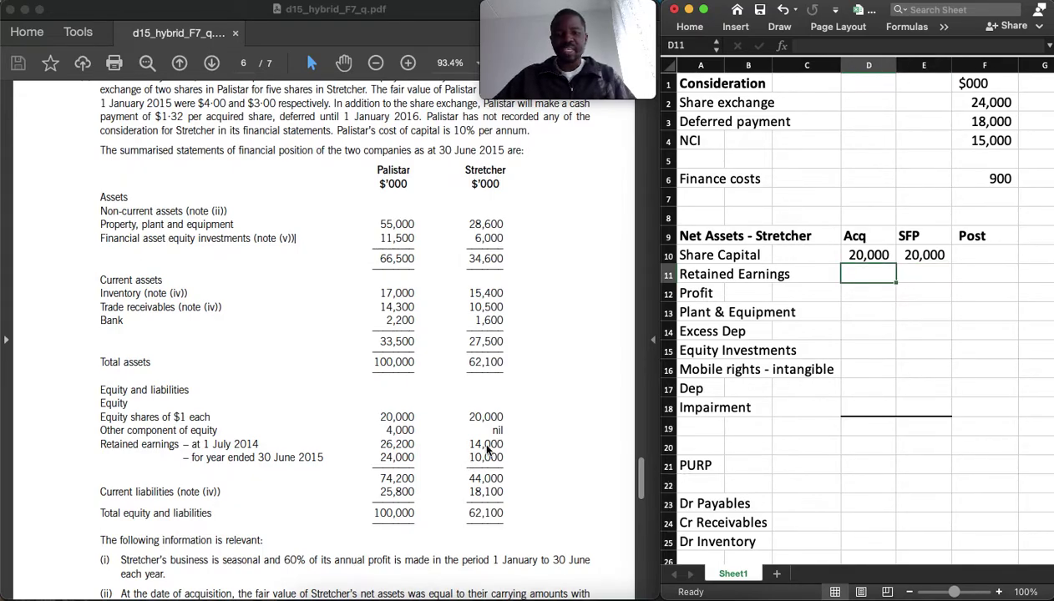
type("14000")
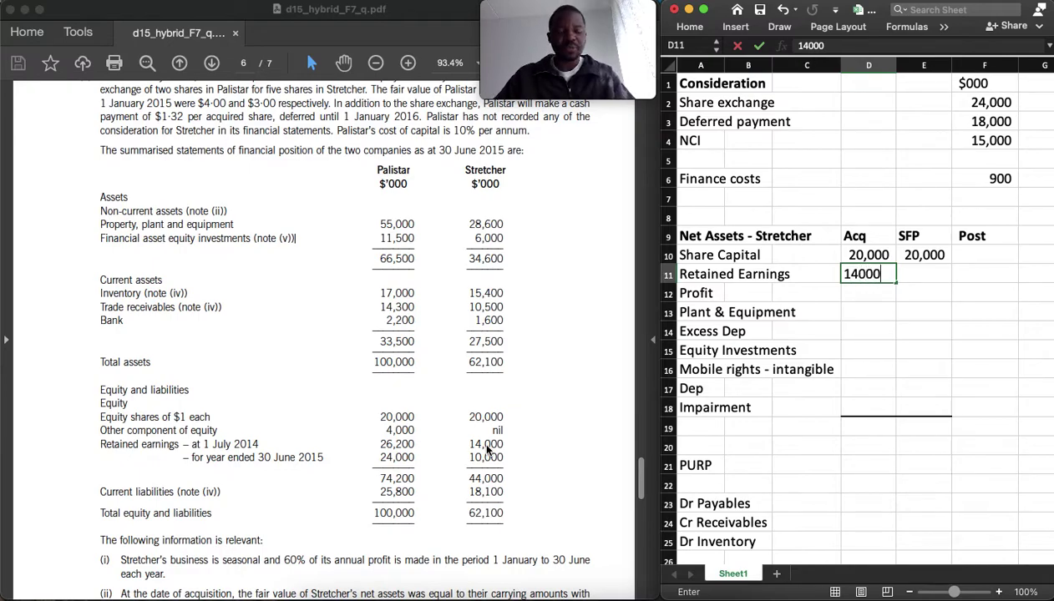
key("Tab")
type("14000")
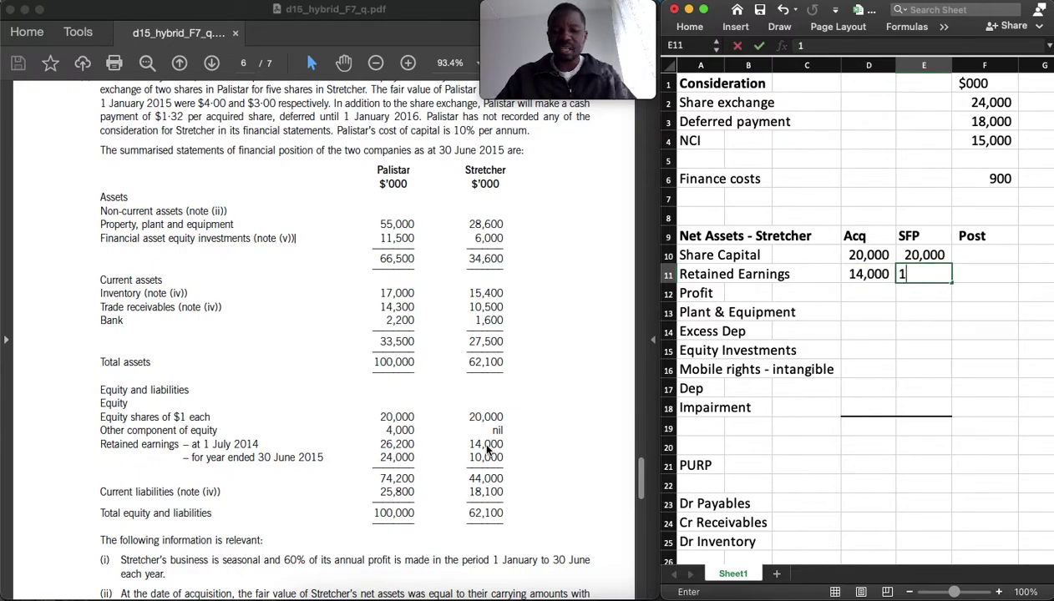
key("Return")
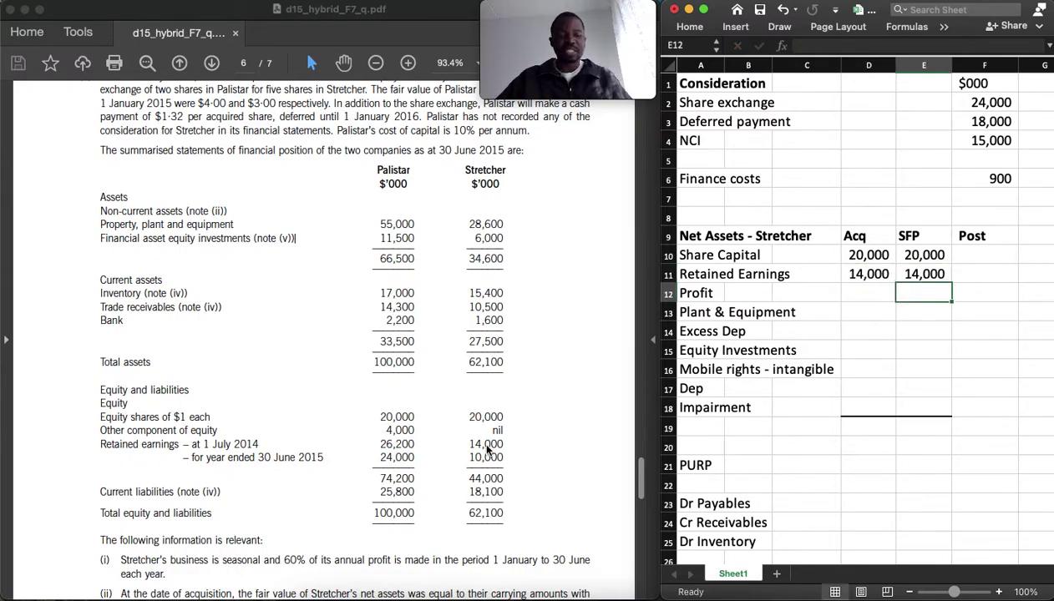
Calculate Stretcher's pre-acquisition profit in D12 with the formula =40%*10000, based on the seasonal profit split in note (i)
key("Left")
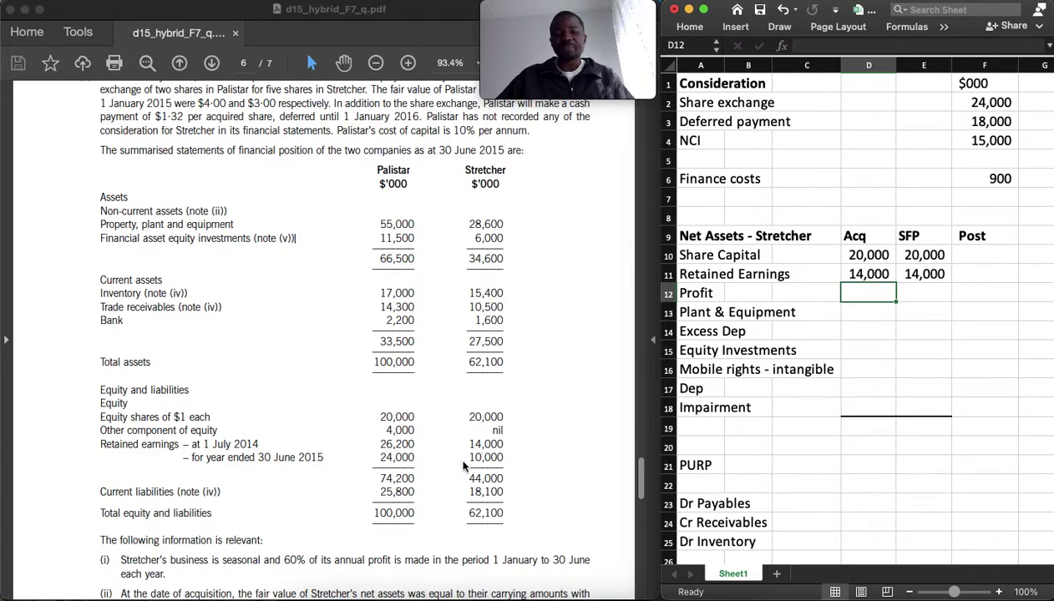
scroll(487, 451, "down", 3)
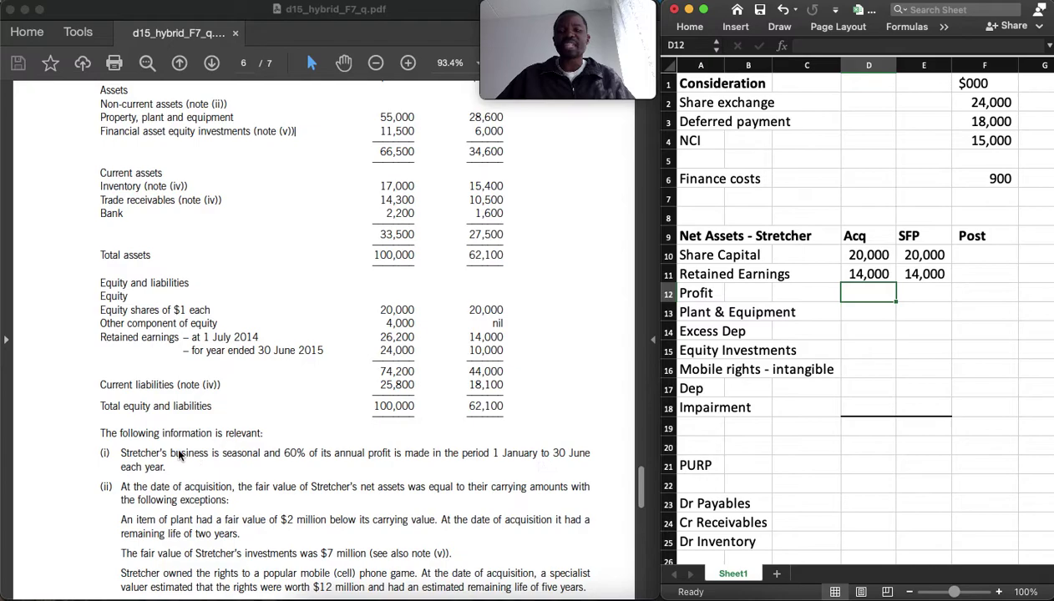
scroll(474, 339, "up", 5)
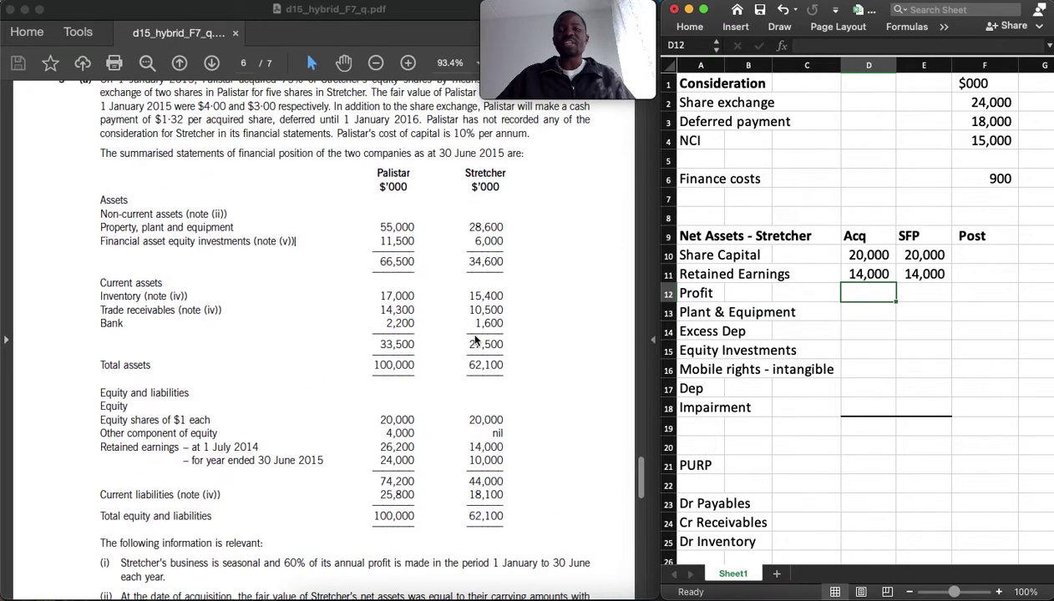
scroll(475, 340, "down", 3)
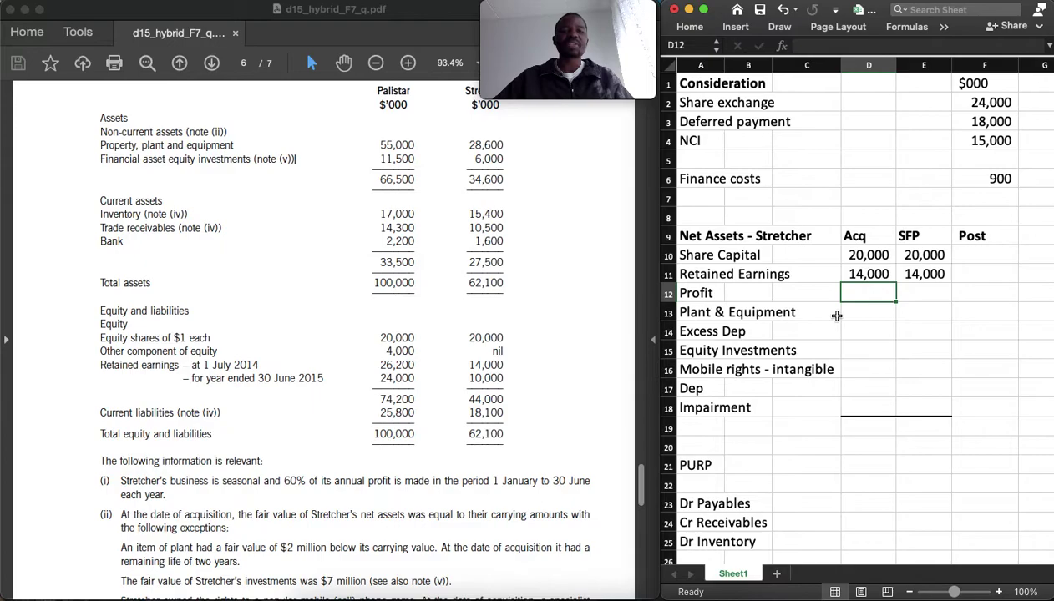
type("=")
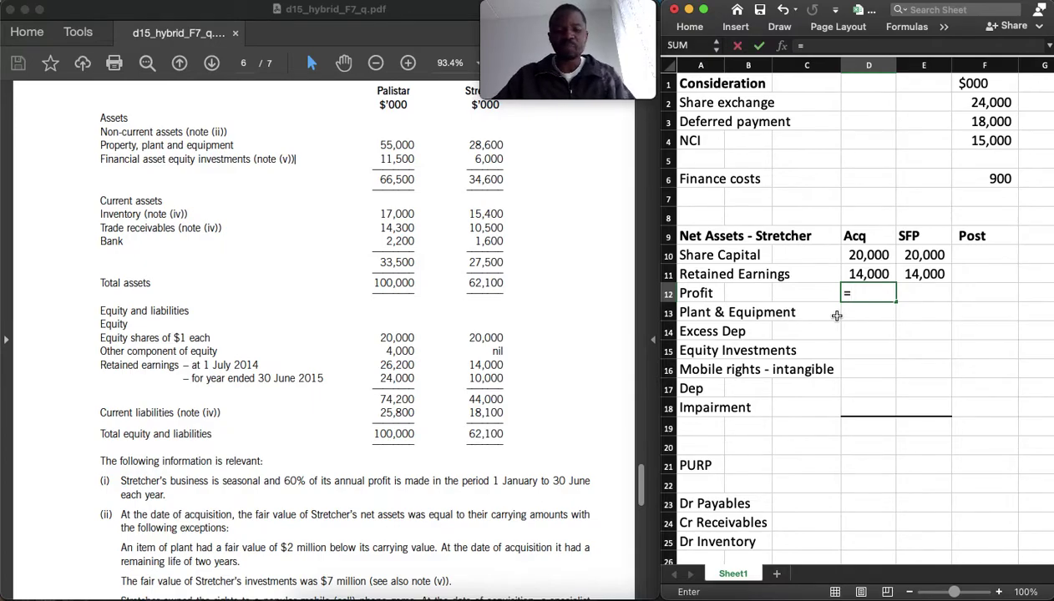
type("40%")
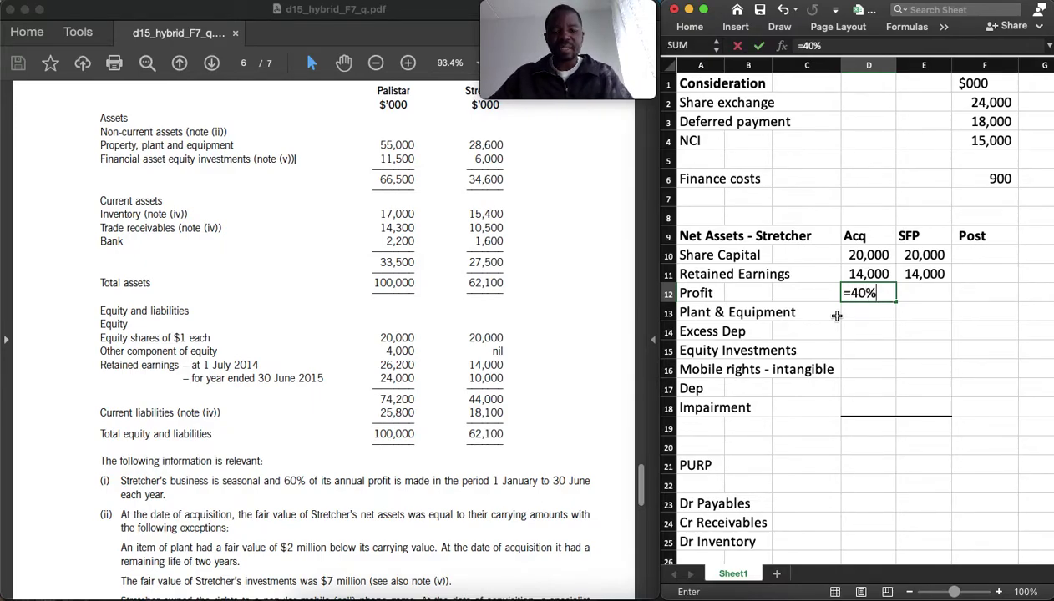
type("*10000")
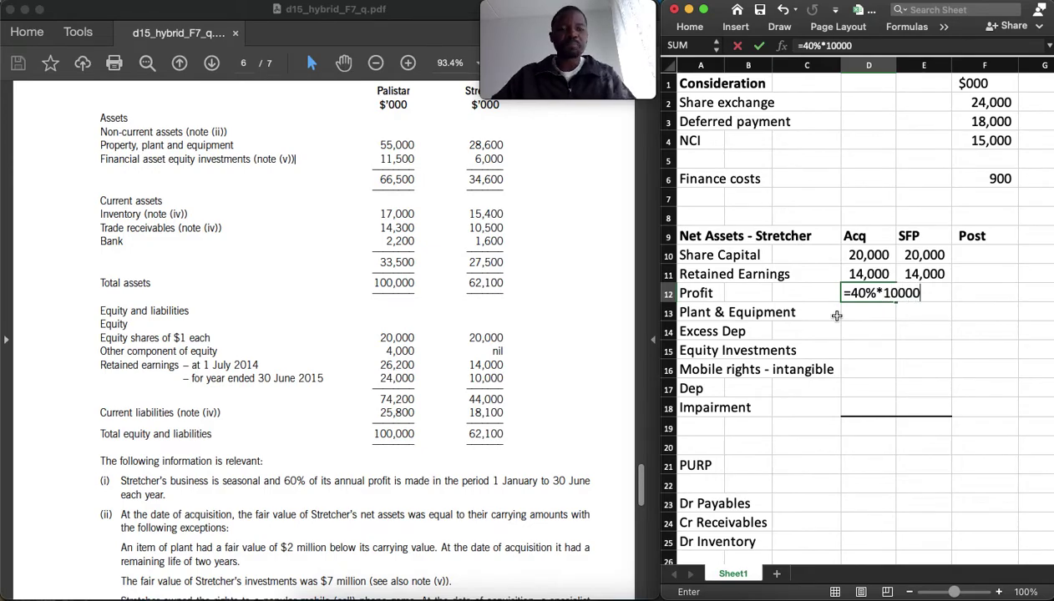
key("Return")
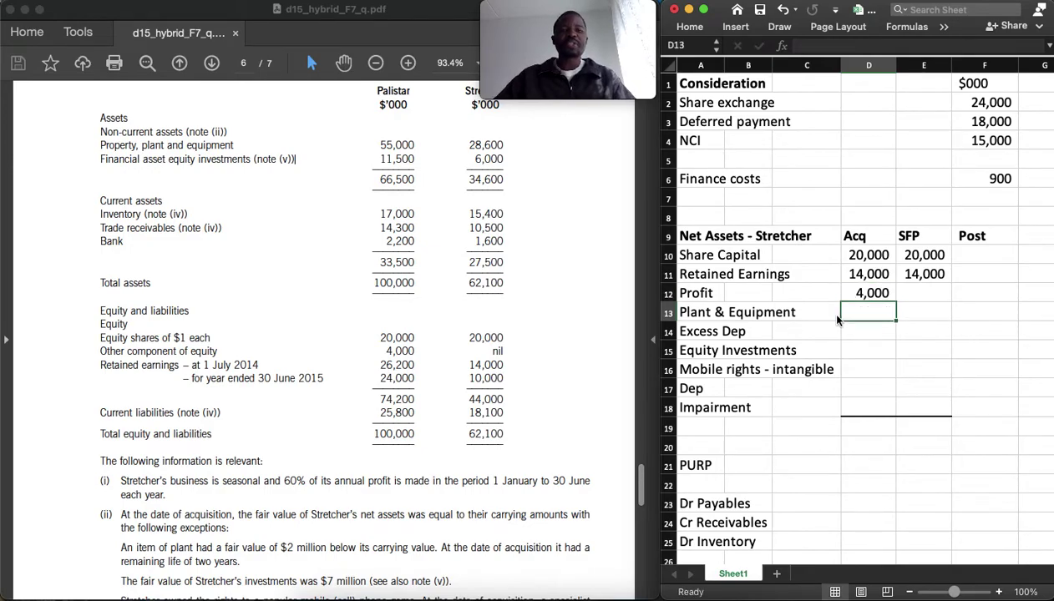
Enter Stretcher's full-year profit in the SFP column, cell E12, as =10000
key("Up")
key("Right")
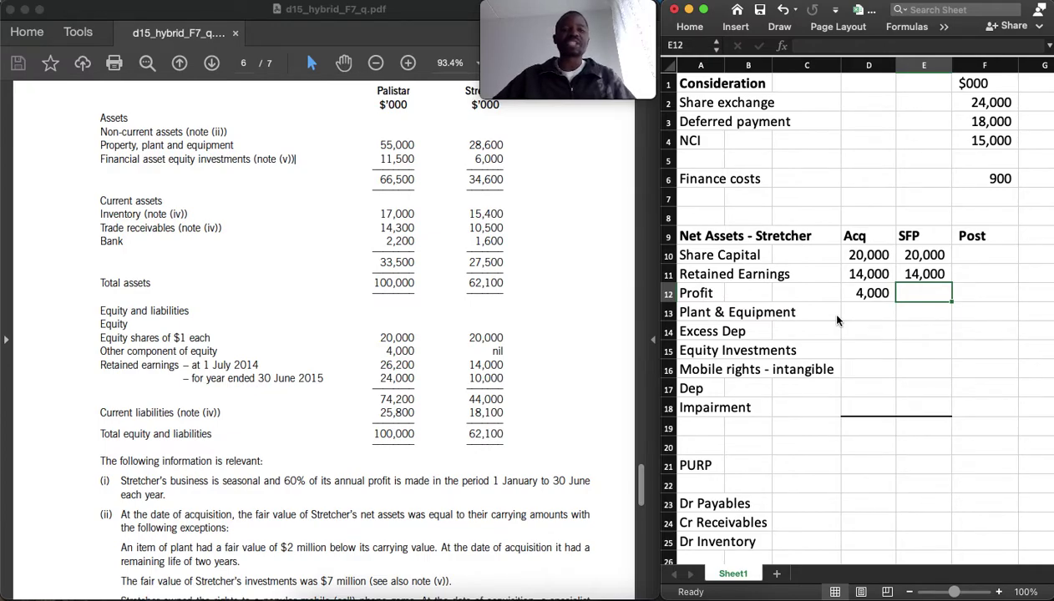
type("=10000")
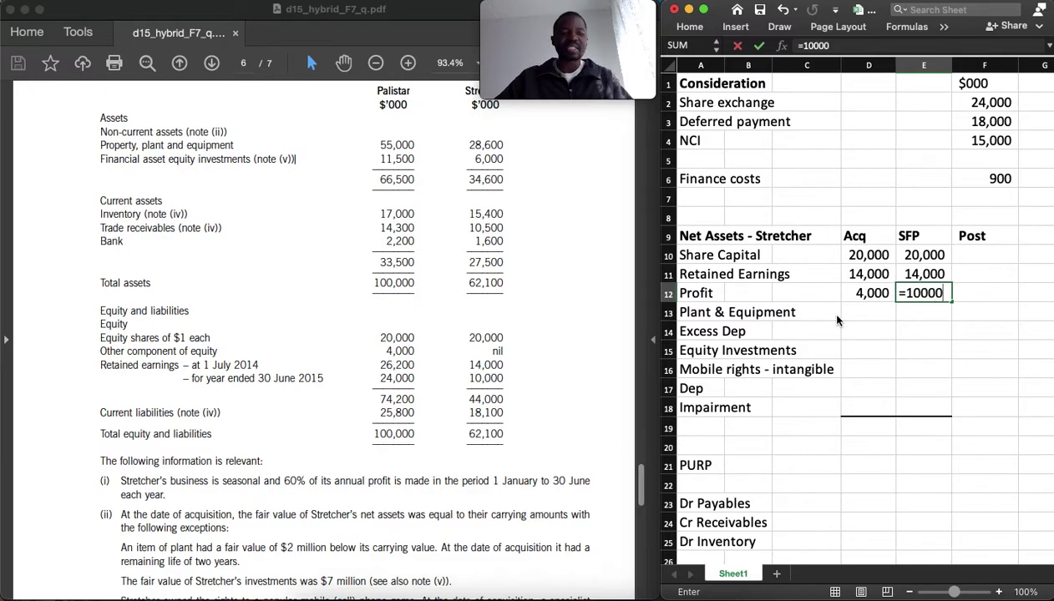
key("Return")
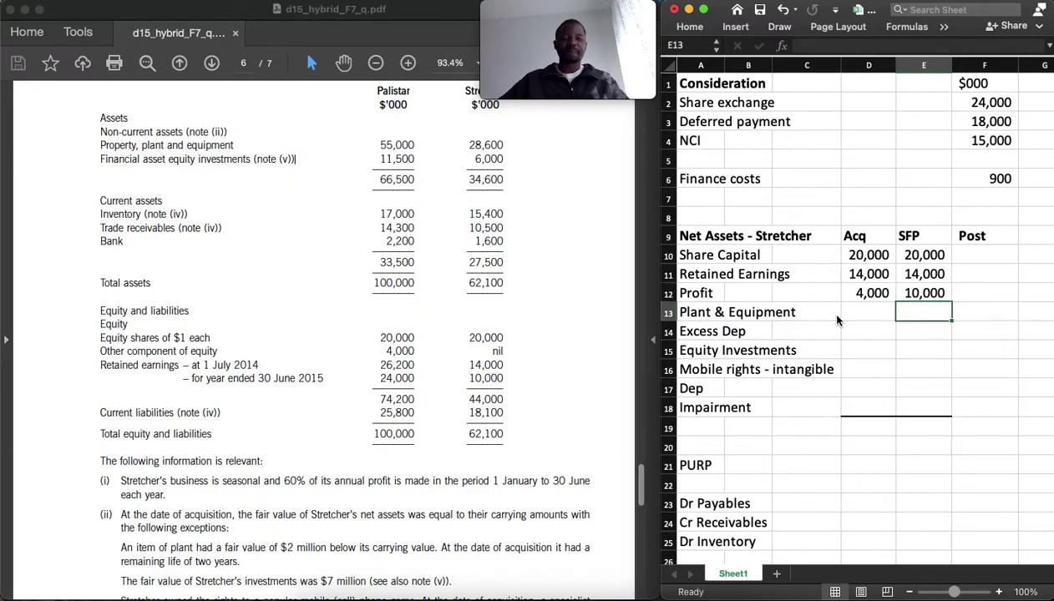
Enter the plant fair value reduction from note (ii) as -2000 in both the Acq and SFP columns of the Plant & Equipment row
scroll(439, 475, "down", 5)
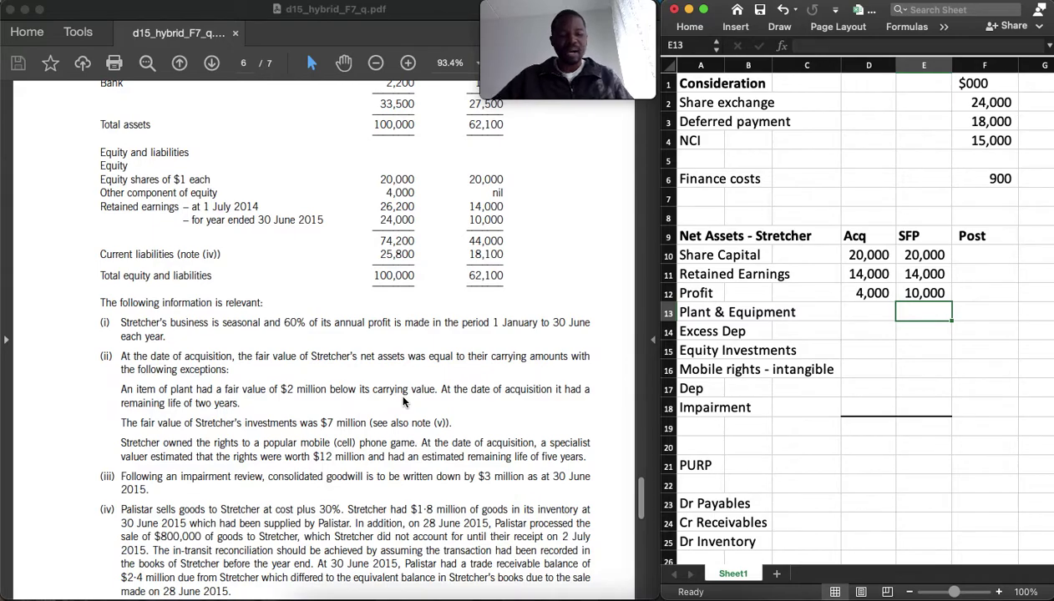
key("Left")
type("=-20000")
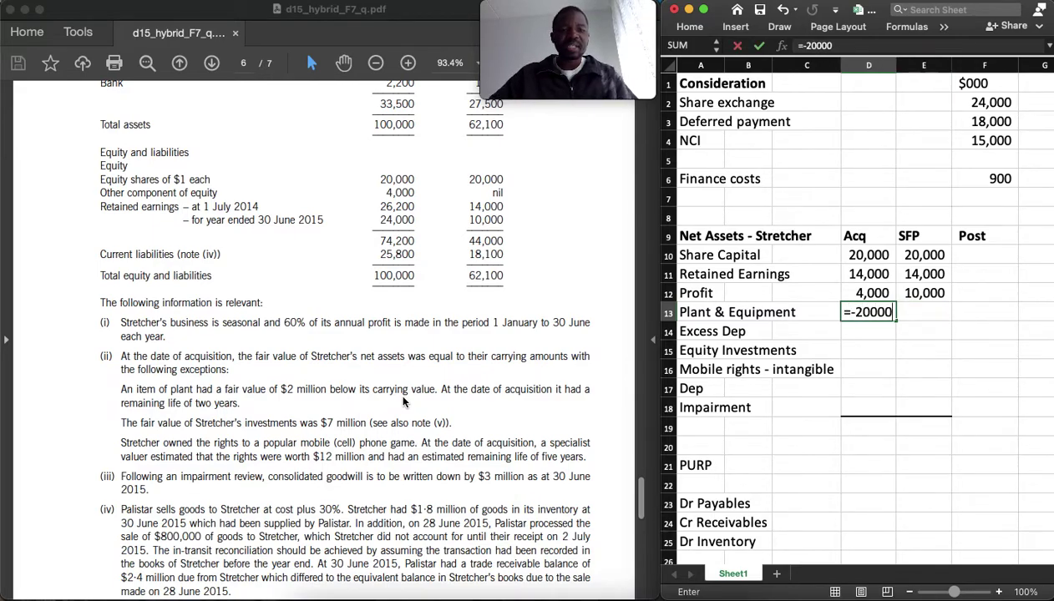
key("BackSpace")
key("Tab")
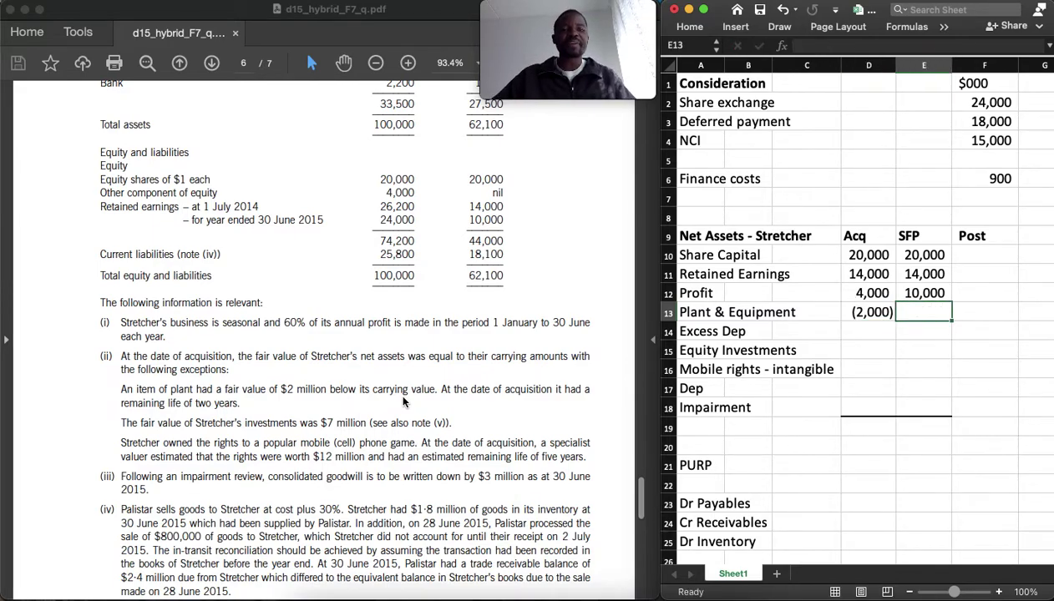
type("=-2000")
key("Return")
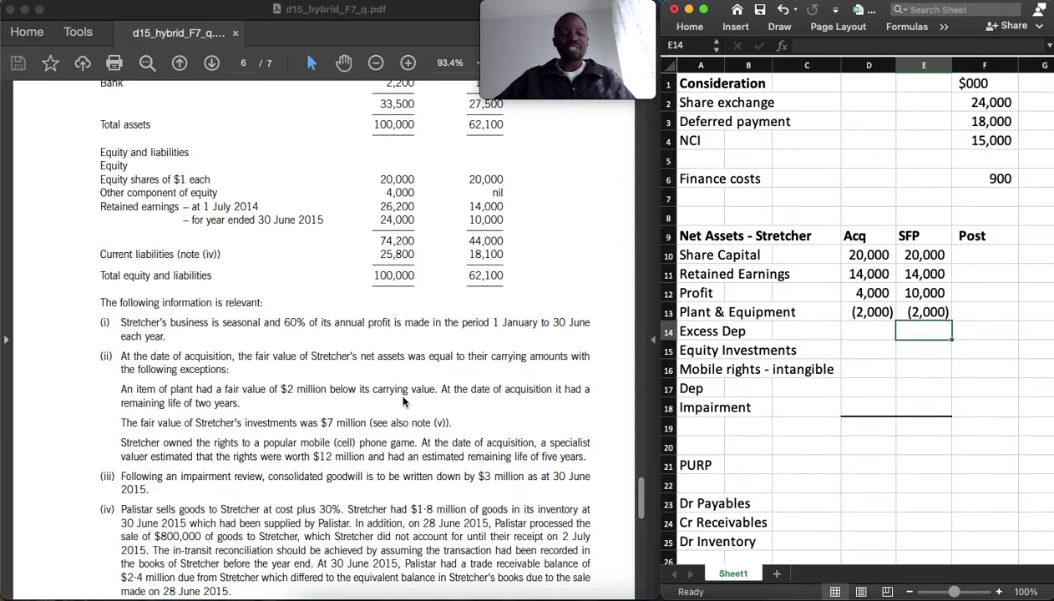
Fill the Excess Dep row with 0 at acquisition and the six-month depreciation adjustment =-E13/2*6/12 in the SFP column
key("Left")
type("0")
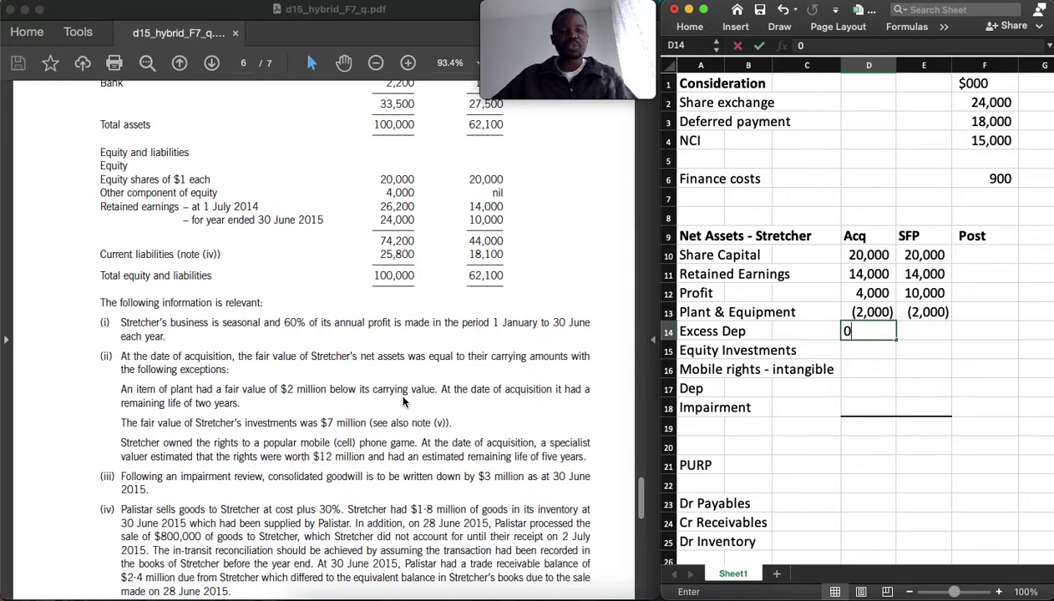
key("Tab")
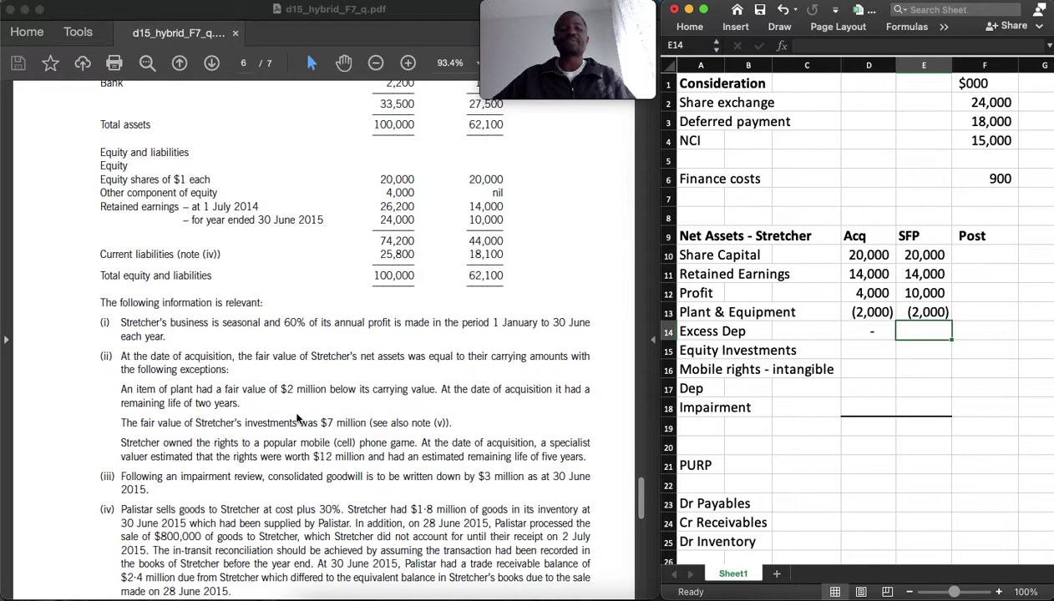
type("=")
key("Up")
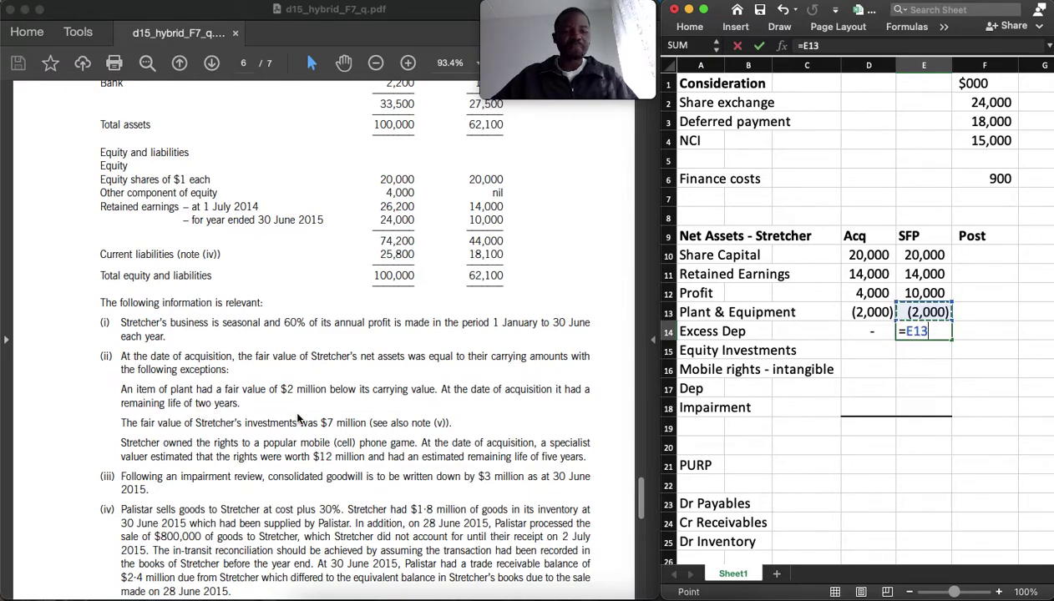
key("BackSpace")
key("BackSpace")
key("BackSpace")
type("-")
key("Up")
type("/2")
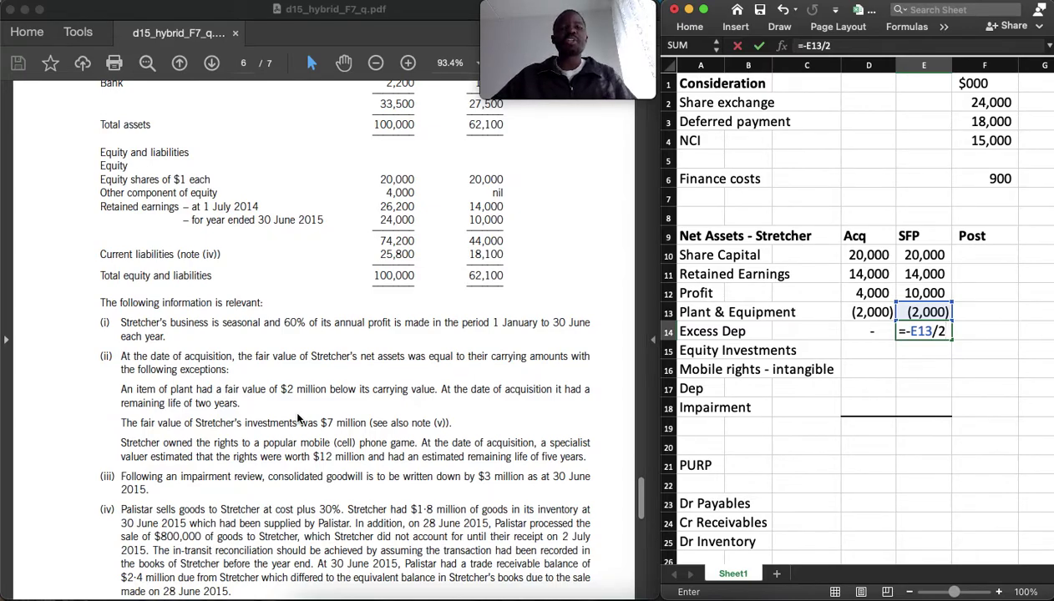
type("*6")
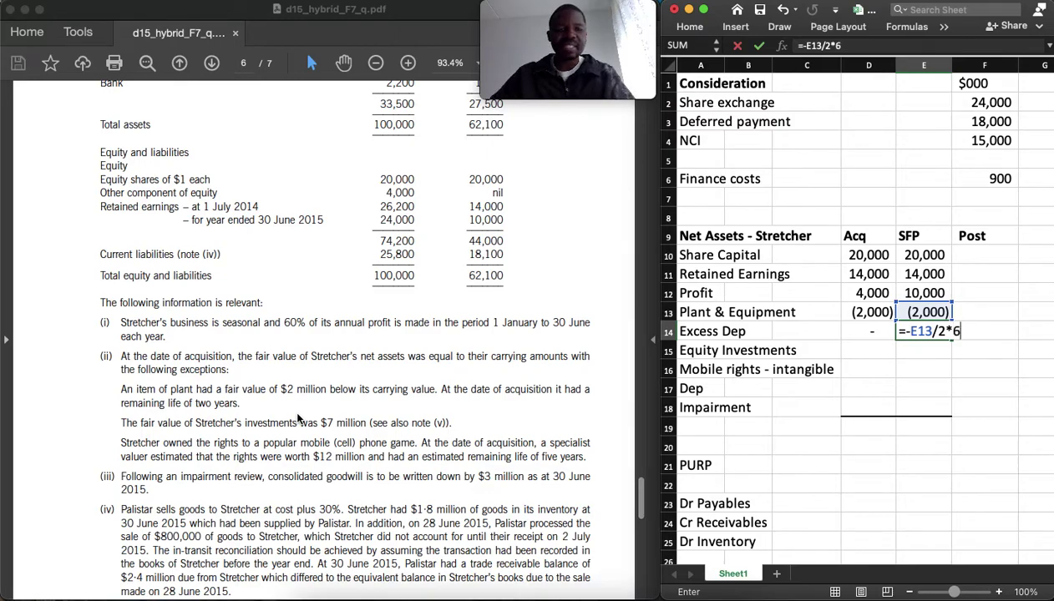
type("/12")
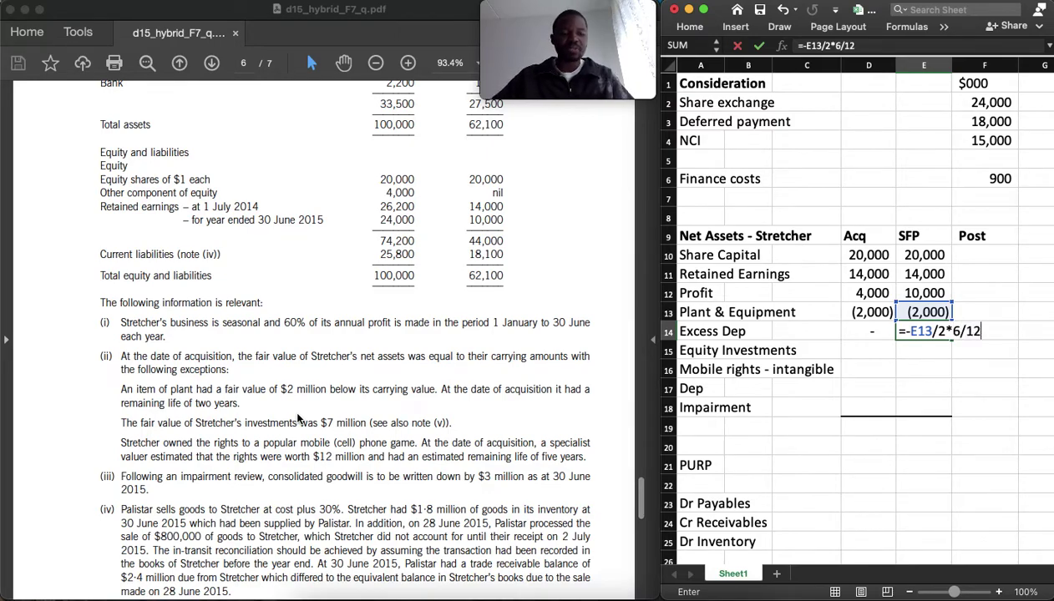
key("Return")
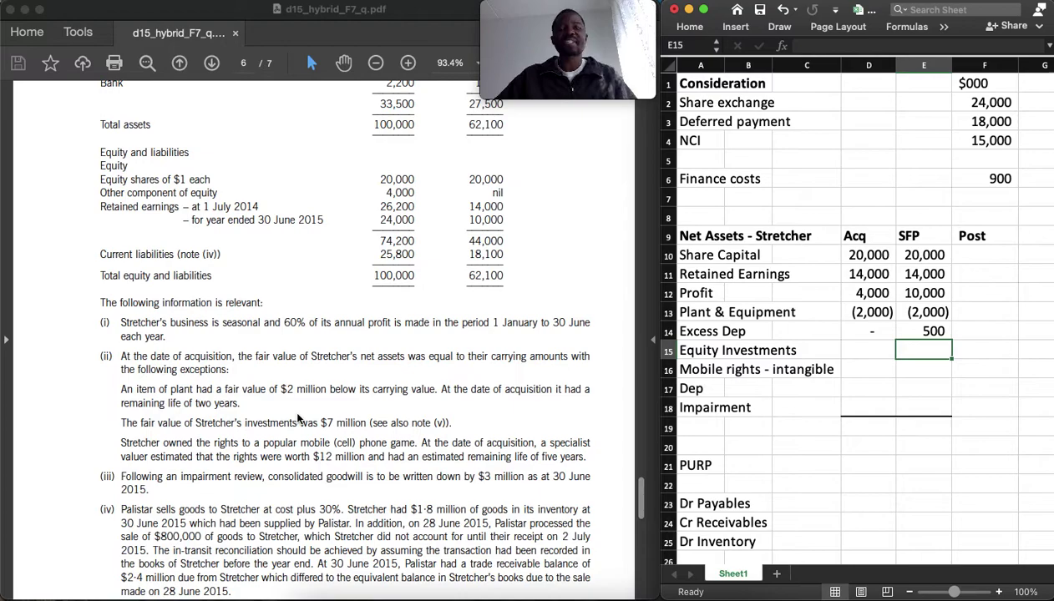
Calculate the acquisition-date fair value uplift on Stretcher's equity investments in D15 with =7000-6000, using note (ii) and the carrying amount
key("Left")
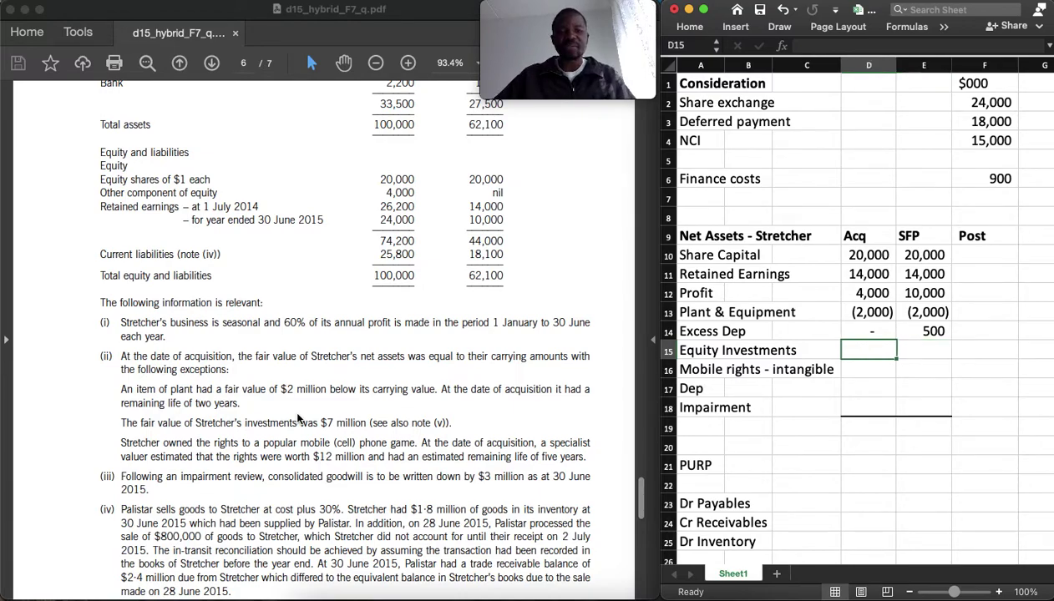
scroll(298, 417, "down", 1)
scroll(298, 418, "down", 1)
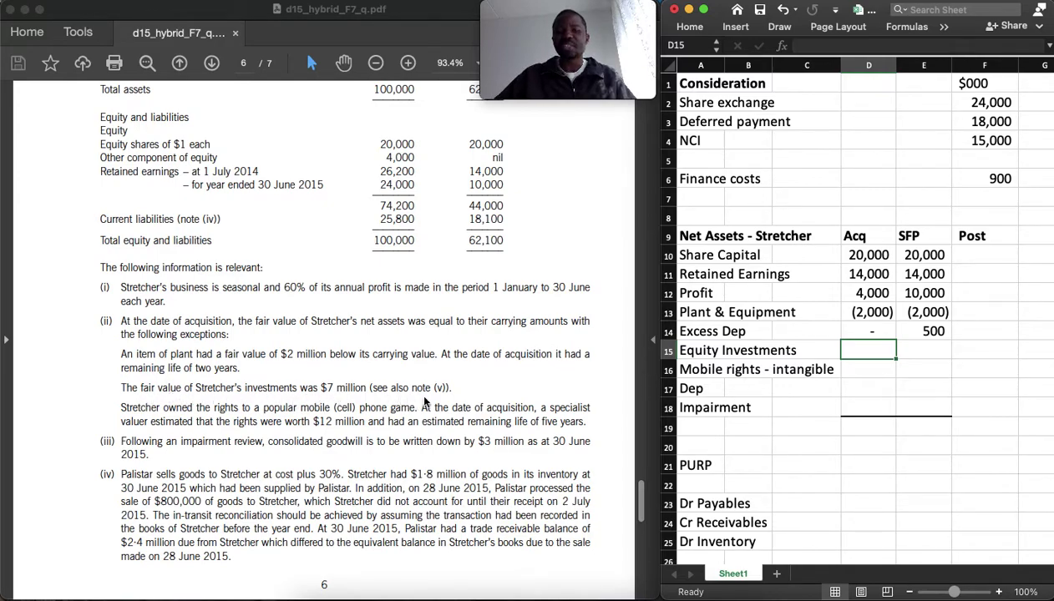
scroll(424, 403, "down", 5)
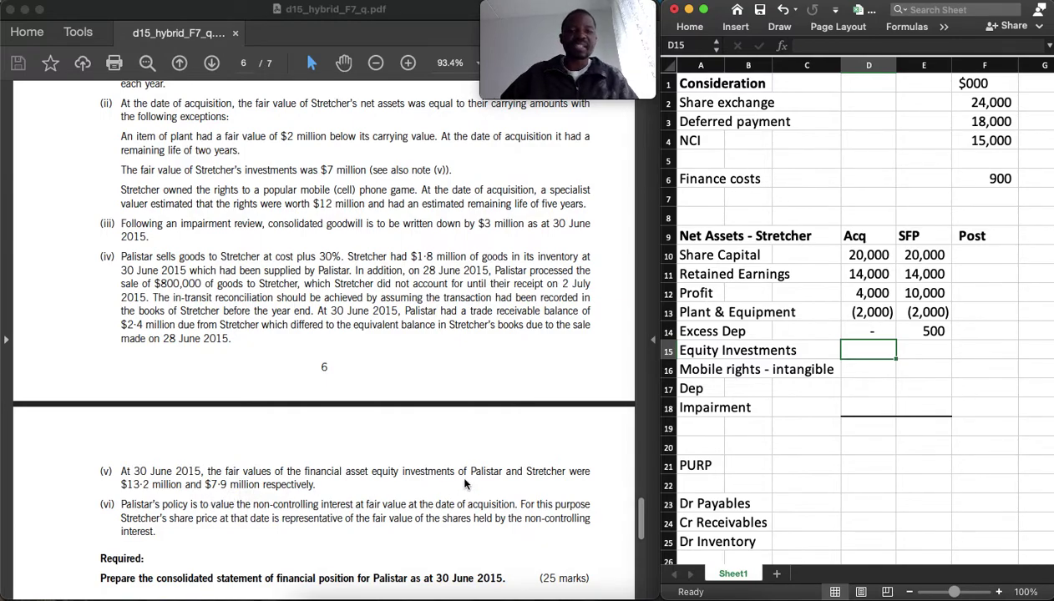
scroll(549, 489, "up", 10)
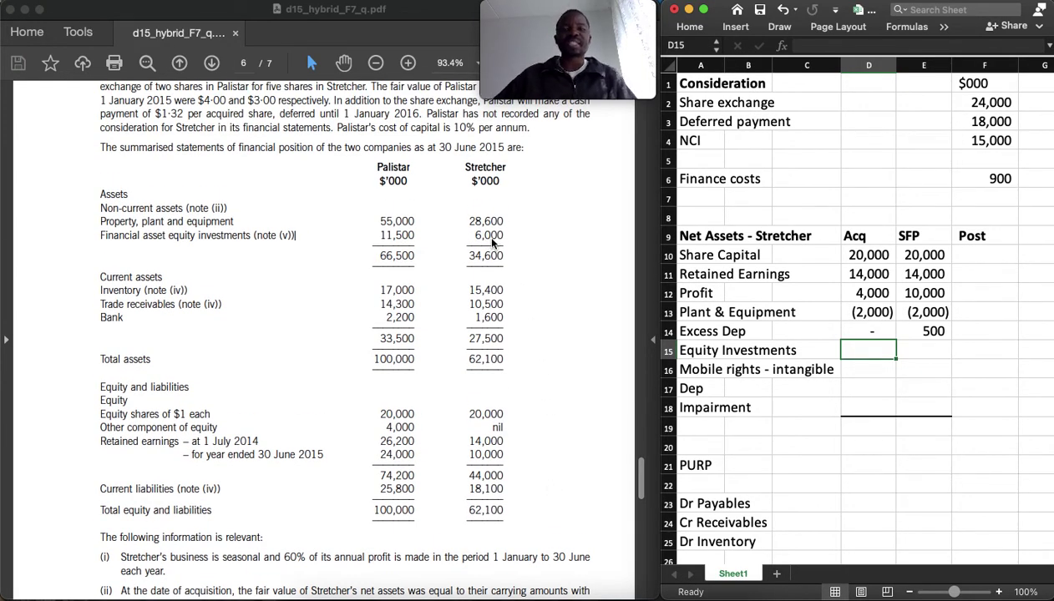
type("=")
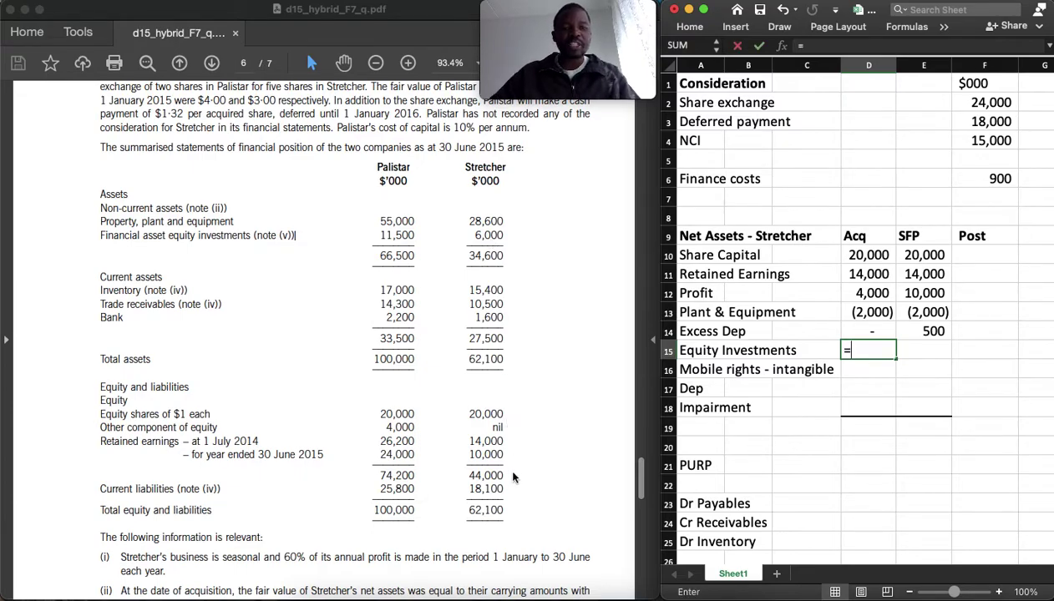
type("7")
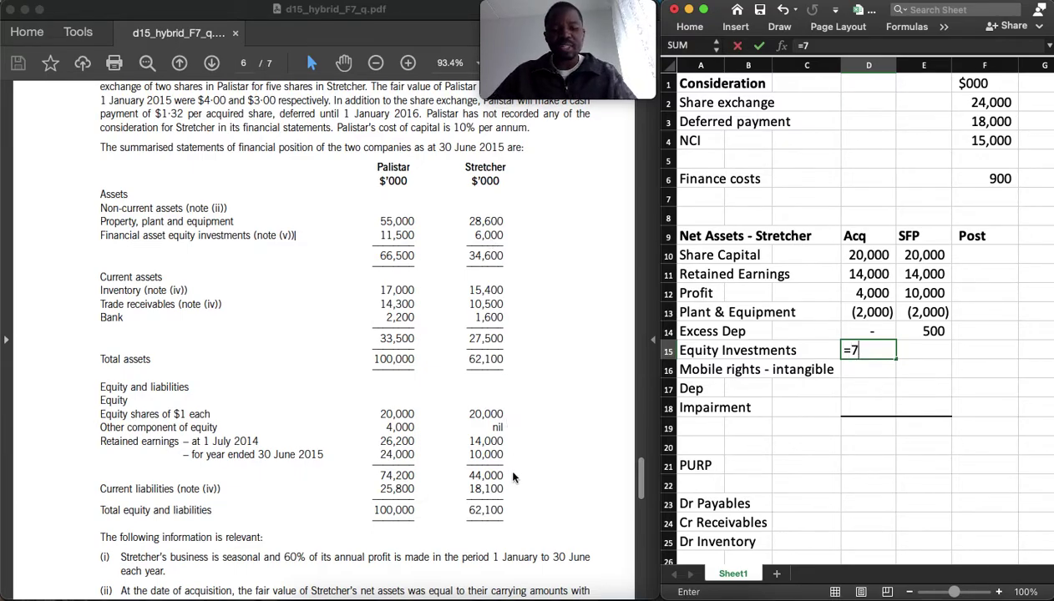
type("000-")
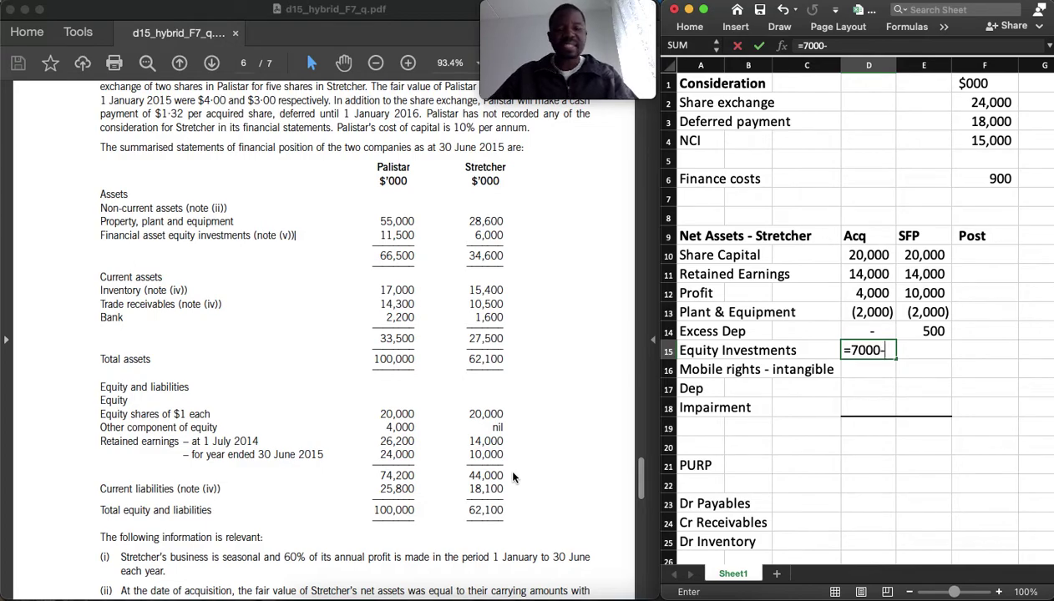
type("6000")
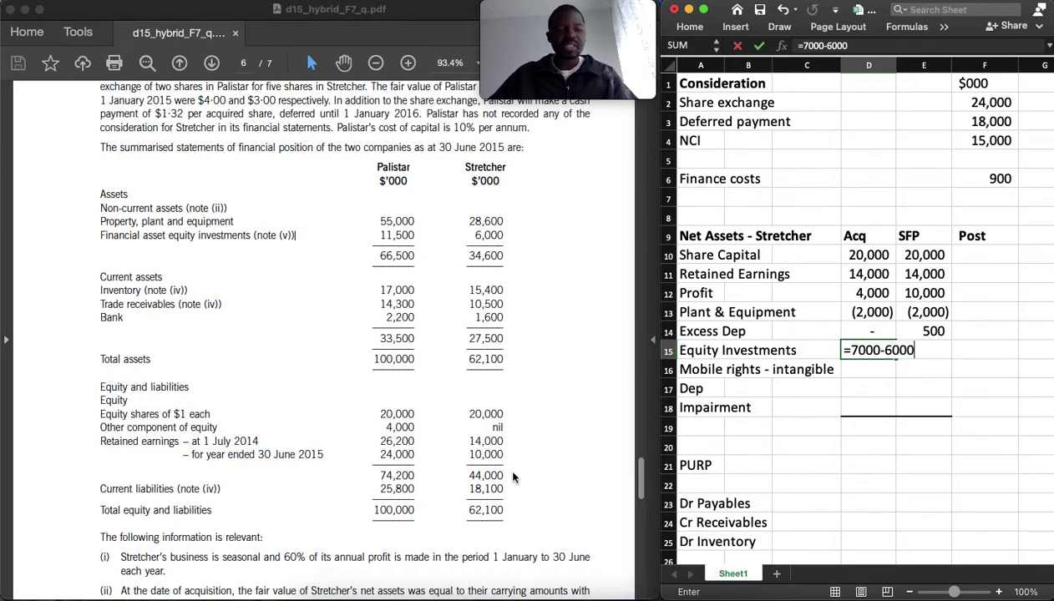
key("Return")
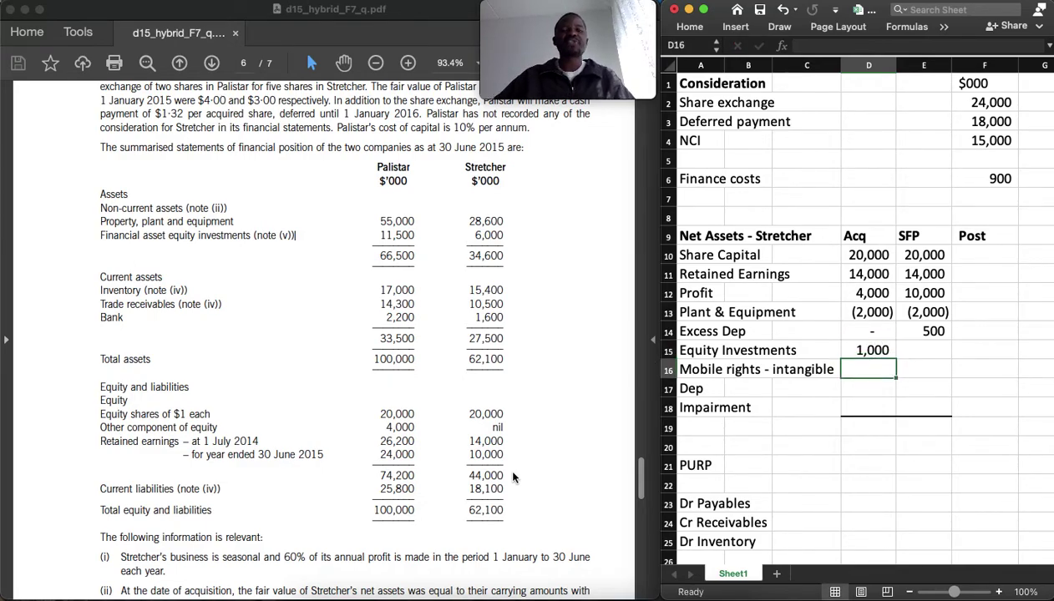
Calculate the SFP-date equity investments uplift in E15 with =7900-6000, using Stretcher's year-end fair value from note (v)
key("Up")
key("Right")
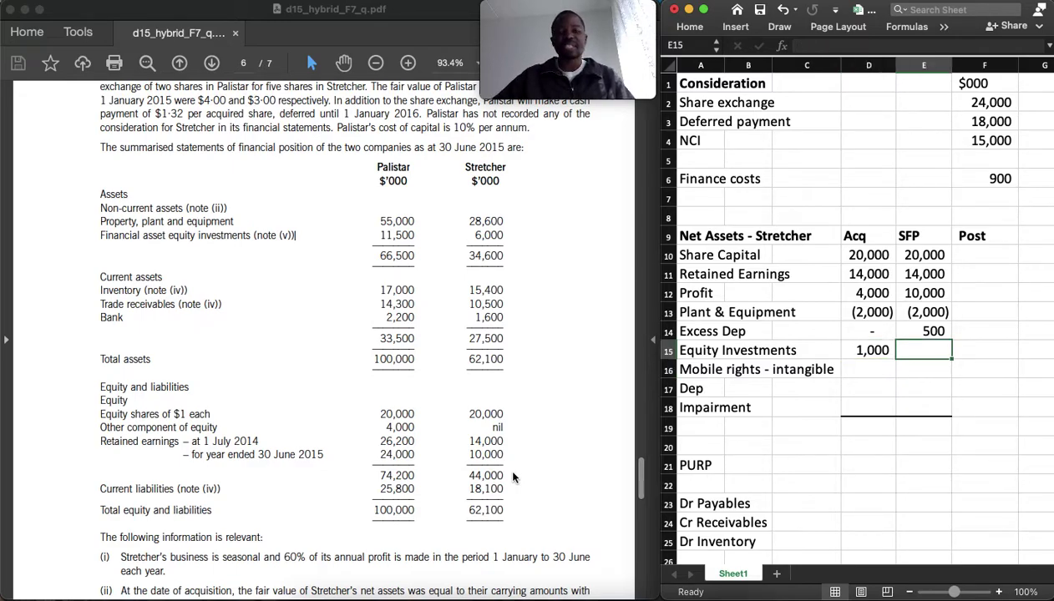
scroll(512, 477, "down", 10)
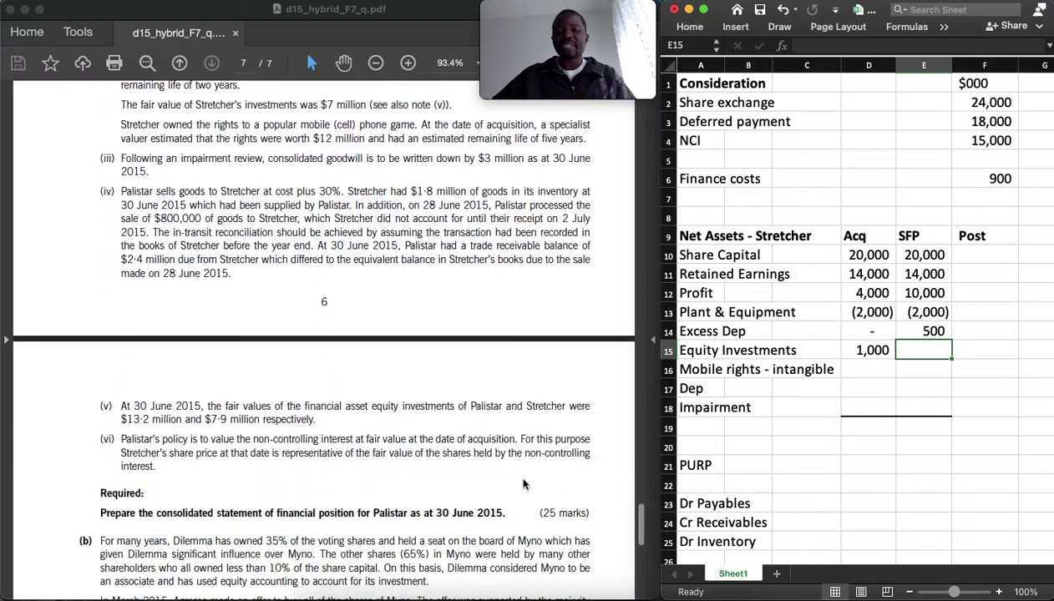
type("=")
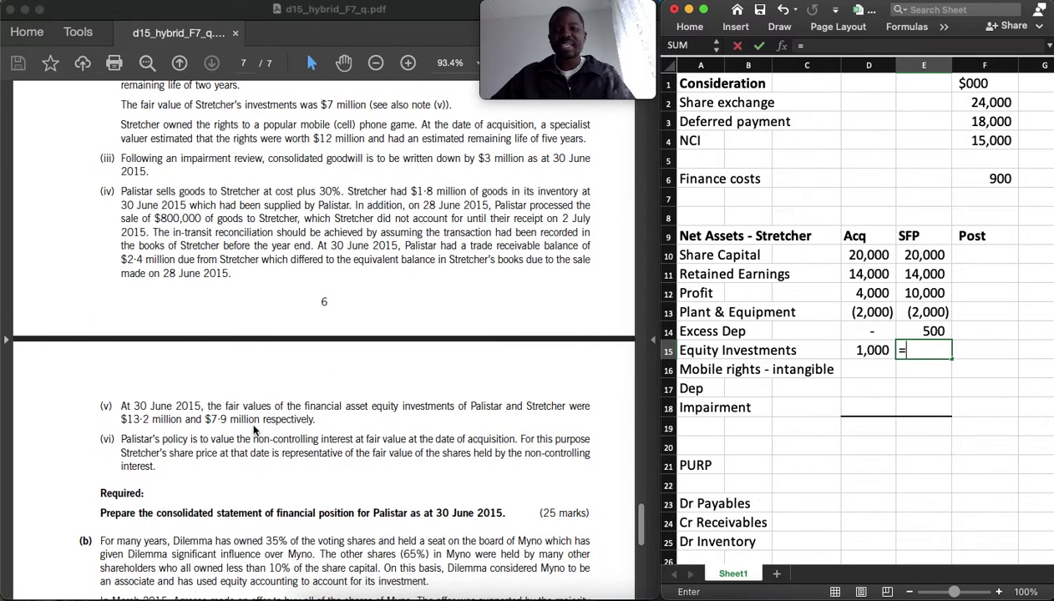
type("7900")
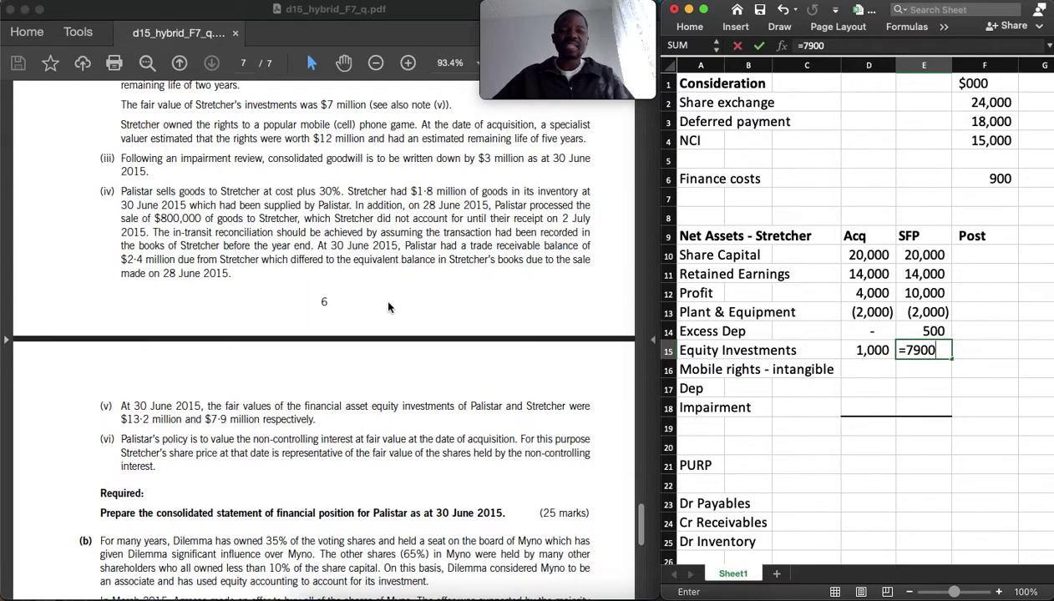
scroll(387, 307, "up", 10)
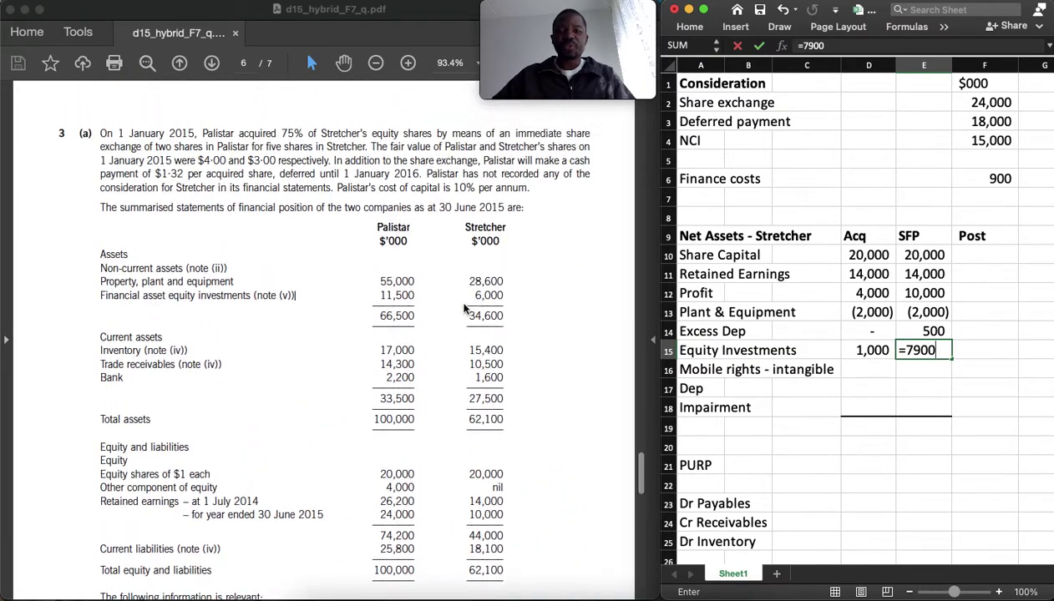
type("-6000")
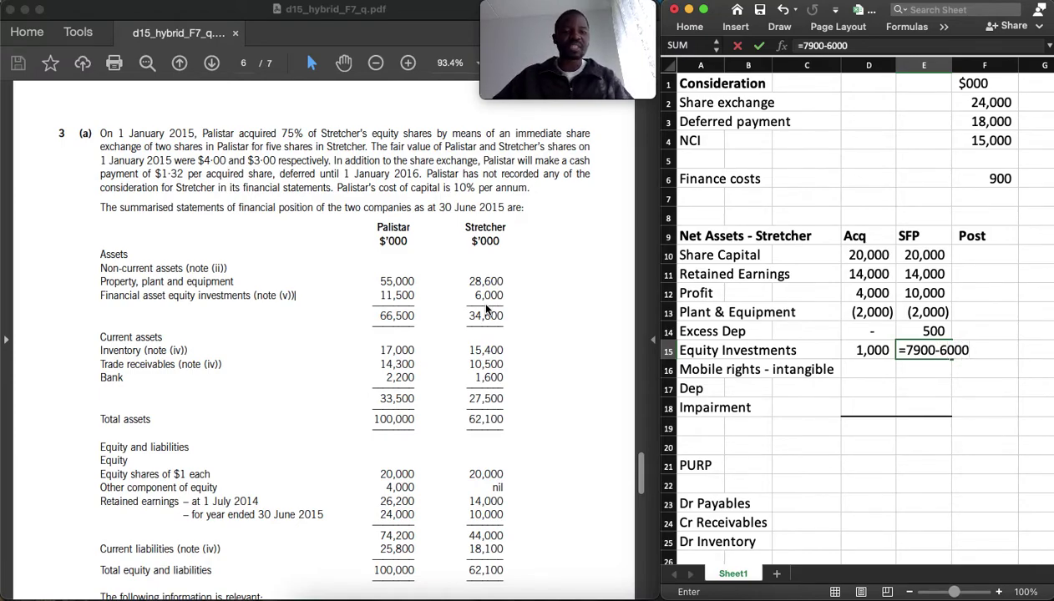
key("Return")
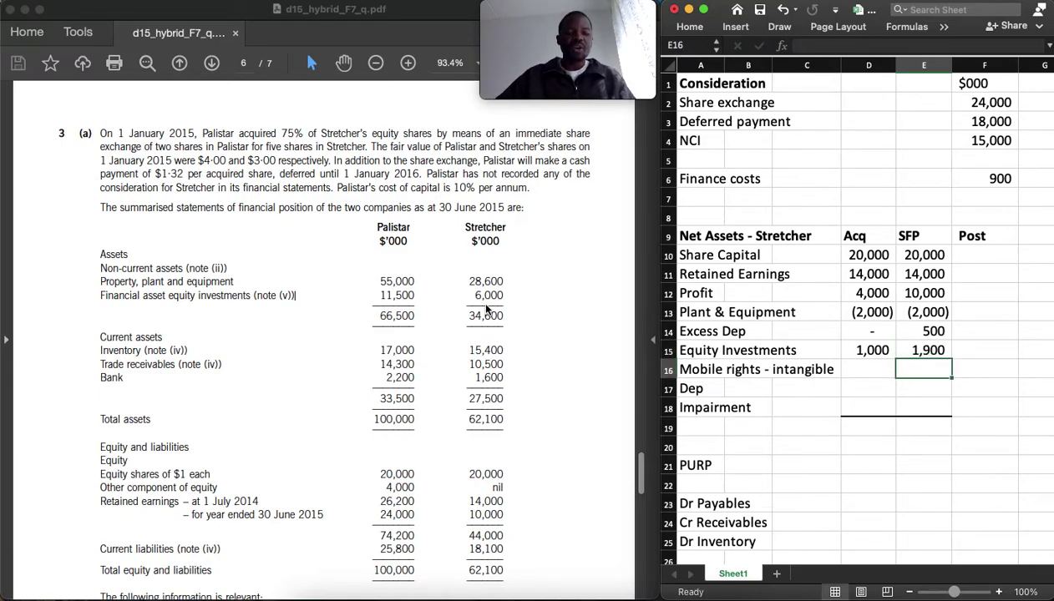
Enter the mobile game rights from note (ii) as 12,000 in both the Acq and SFP columns of the intangible row
scroll(486, 310, "down", 1)
scroll(486, 310, "down", 10)
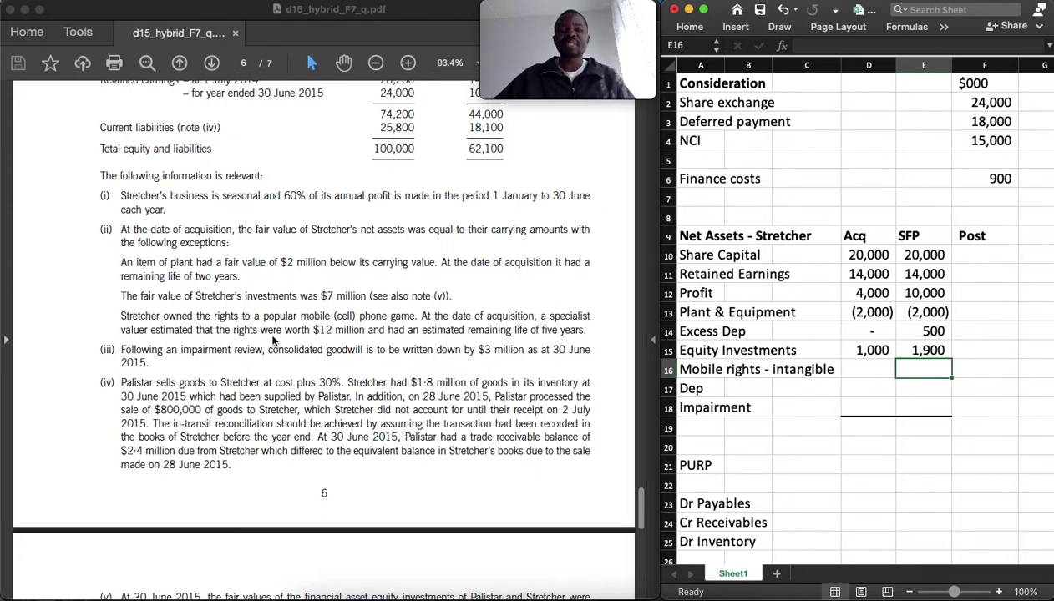
key("Left")
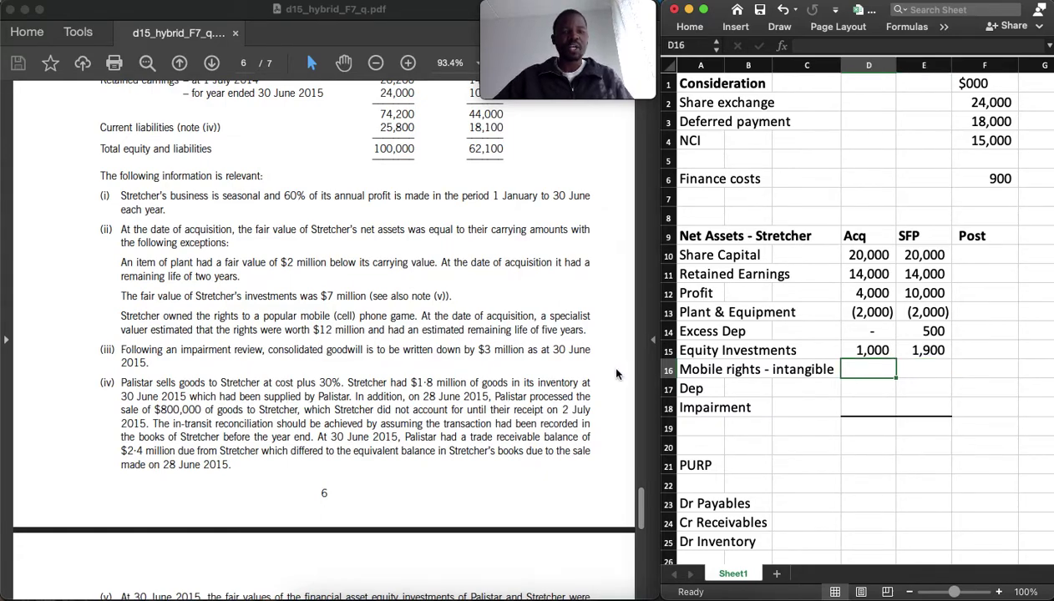
type("=12")
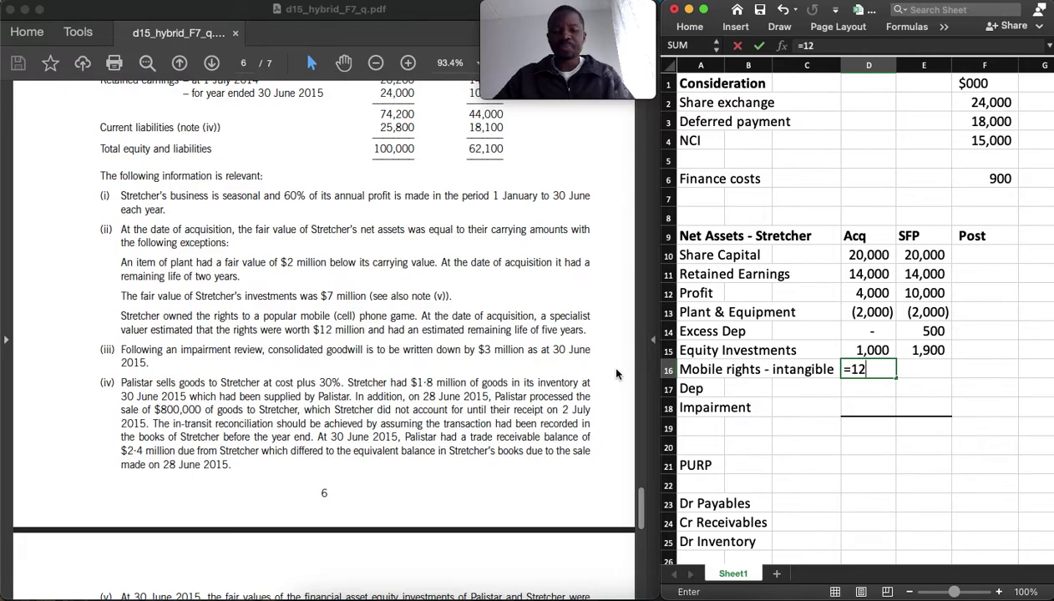
type("000")
key("Tab")
type("12,000")
key("Return")
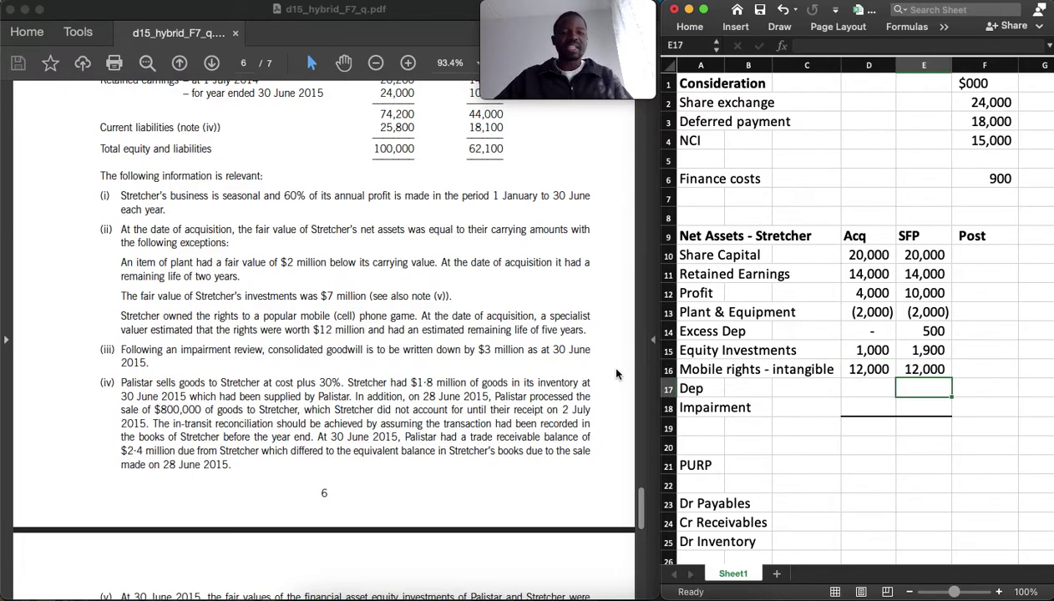
Fill the Dep row with 0 at acquisition and the six-month charge on the mobile rights, =-E16/5*6/12, in the SFP column
key("Left")
type("0")
key("Tab")
type("=-")
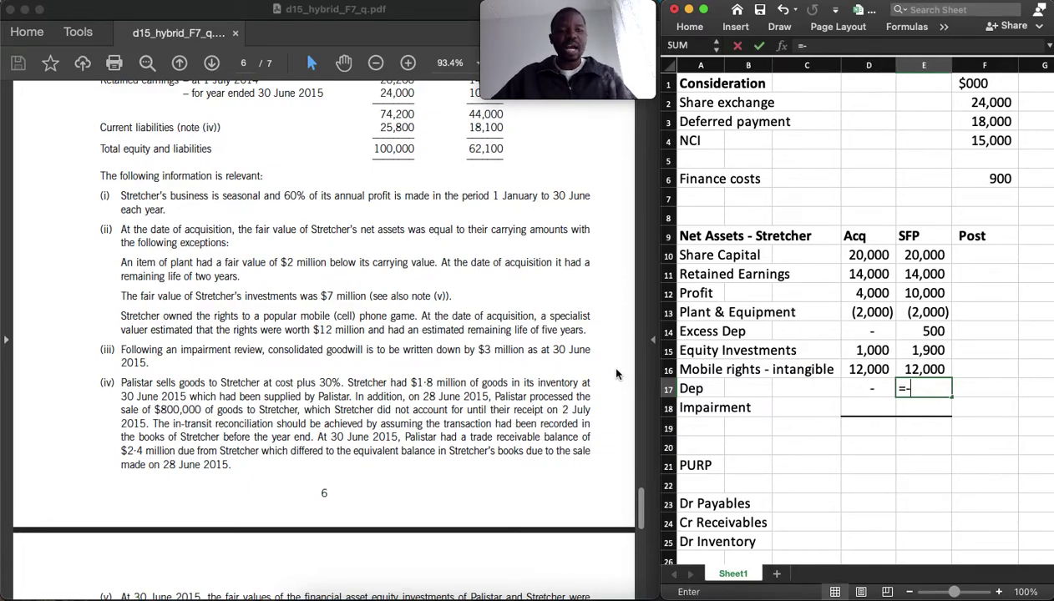
key("Up")
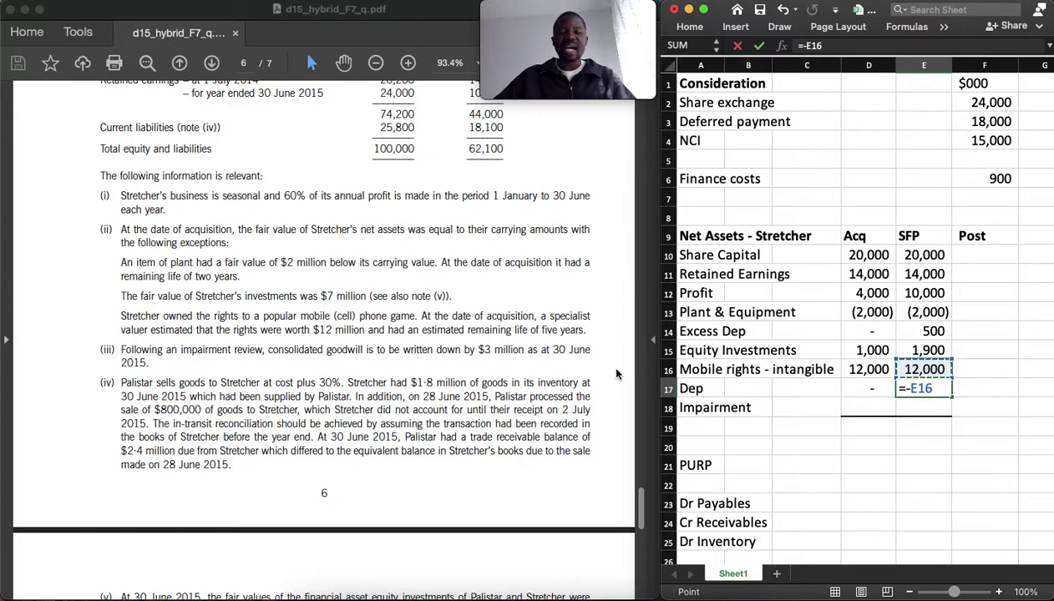
type("/")
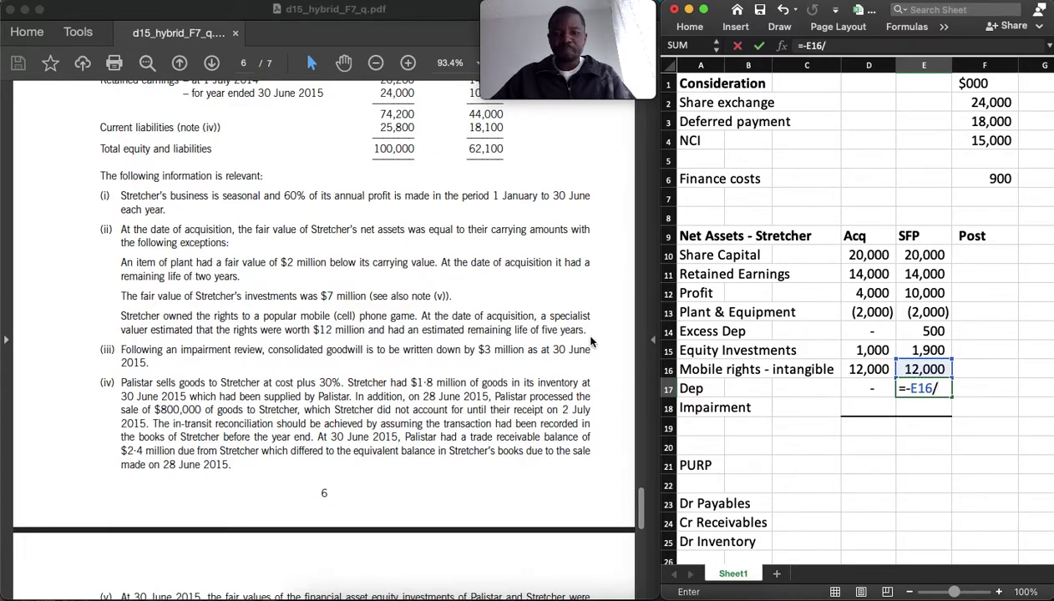
type("5")
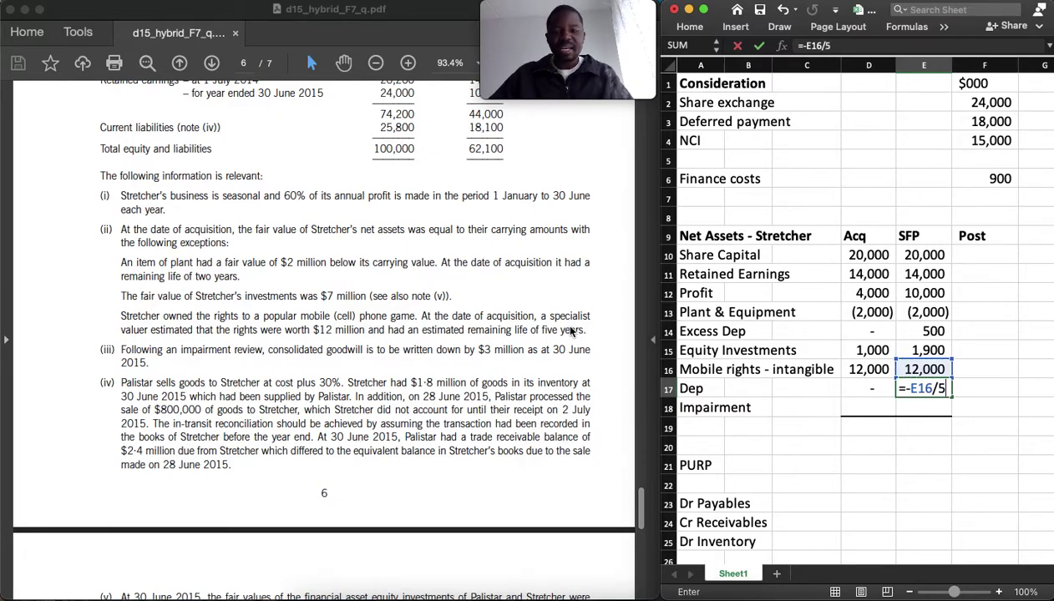
type("*")
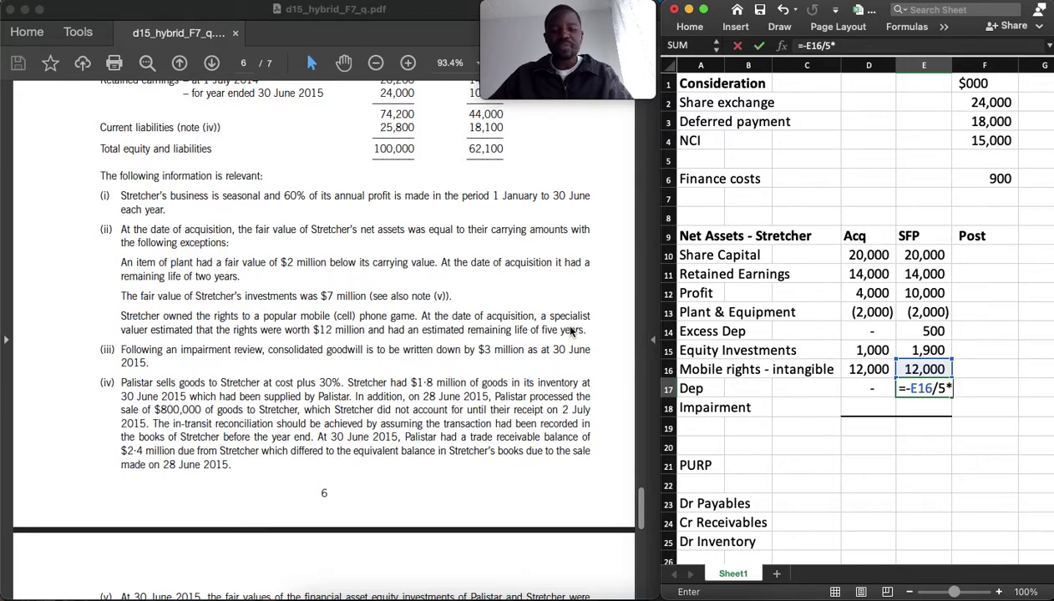
type("6/12")
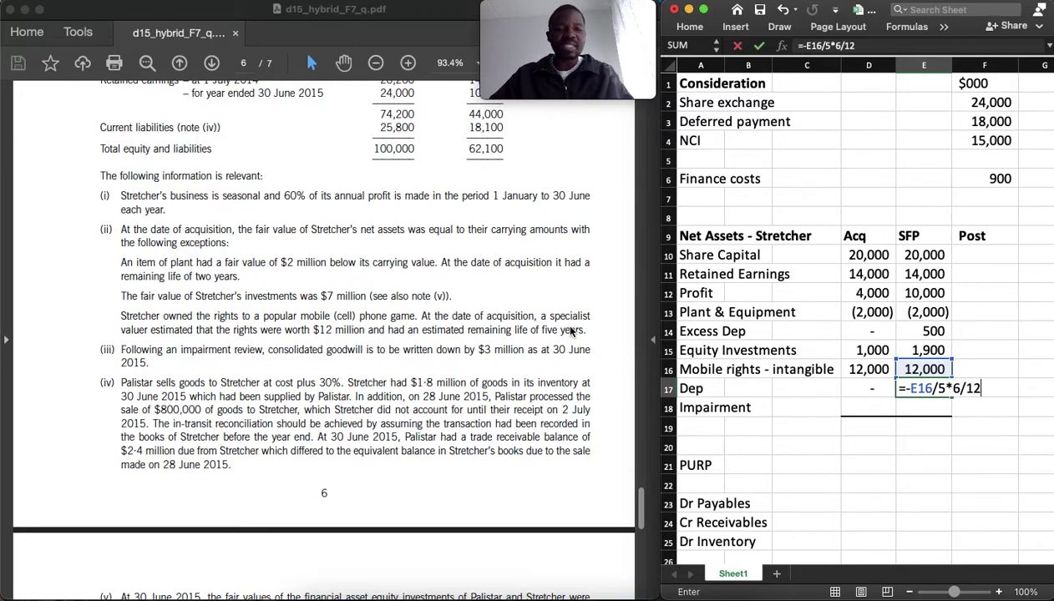
key("Return")
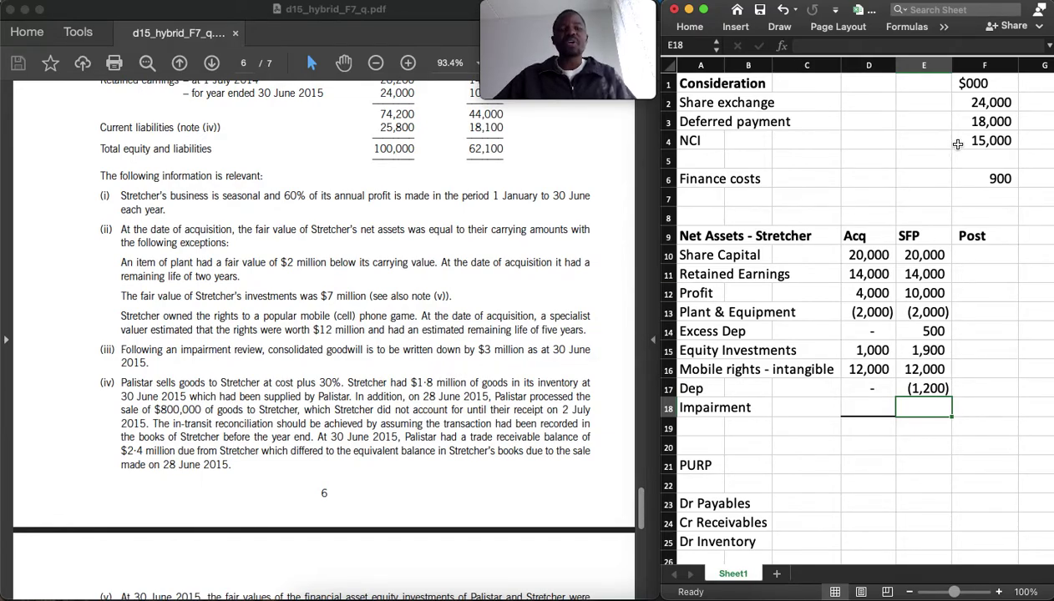
Fill the Impairment row with 0 at acquisition and the goodwill write-down from note (iii), =-3000, in the SFP column
key("Left")
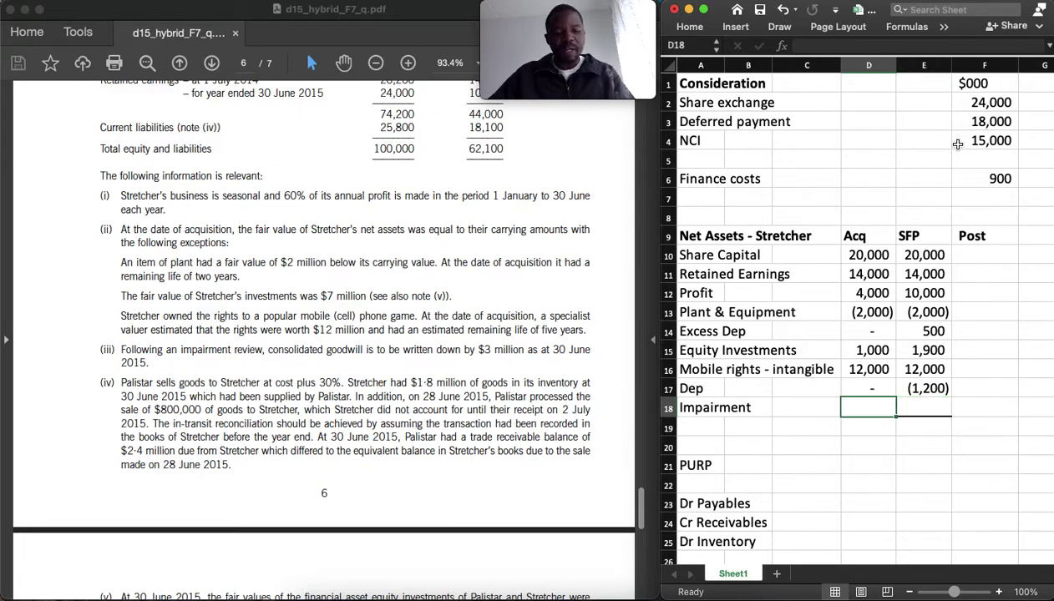
type("0")
key("Right")
type("=-")
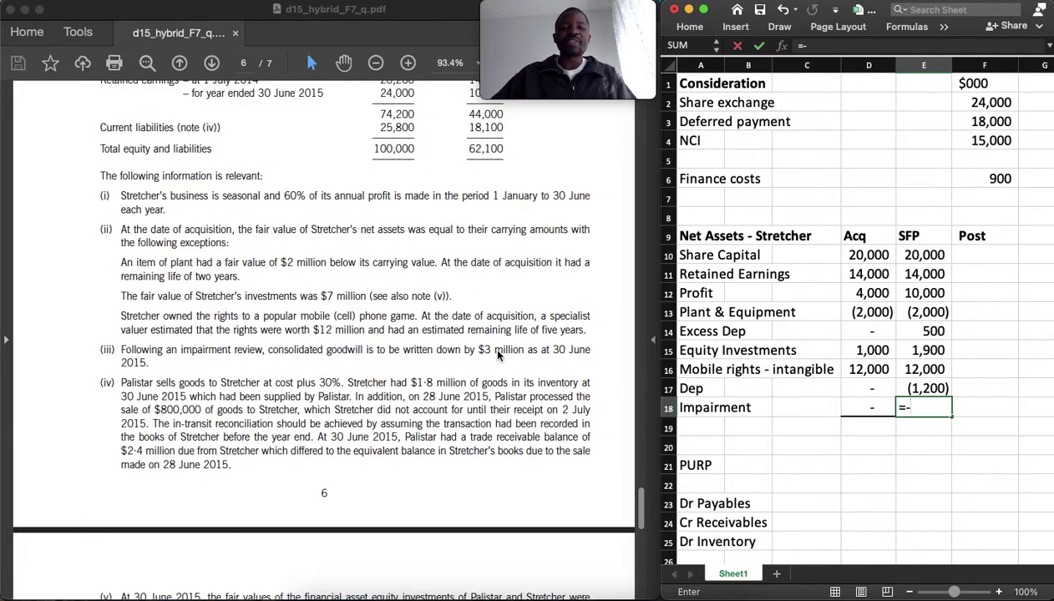
type("3000")
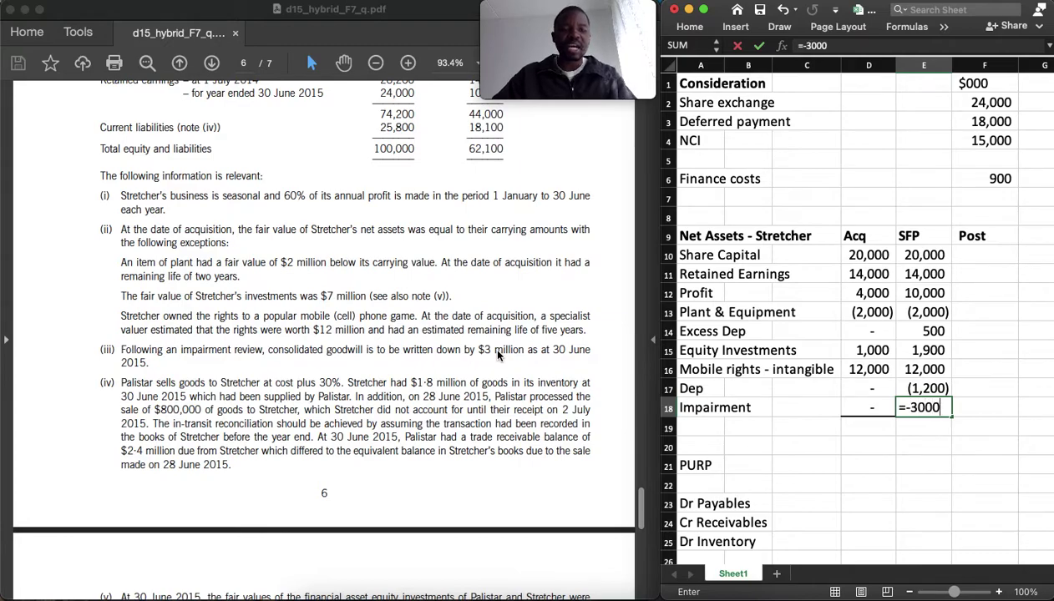
key("Return")
Total Stretcher's net assets at acquisition in D19 with the formula =SUM(D10:D18)
key("Left")
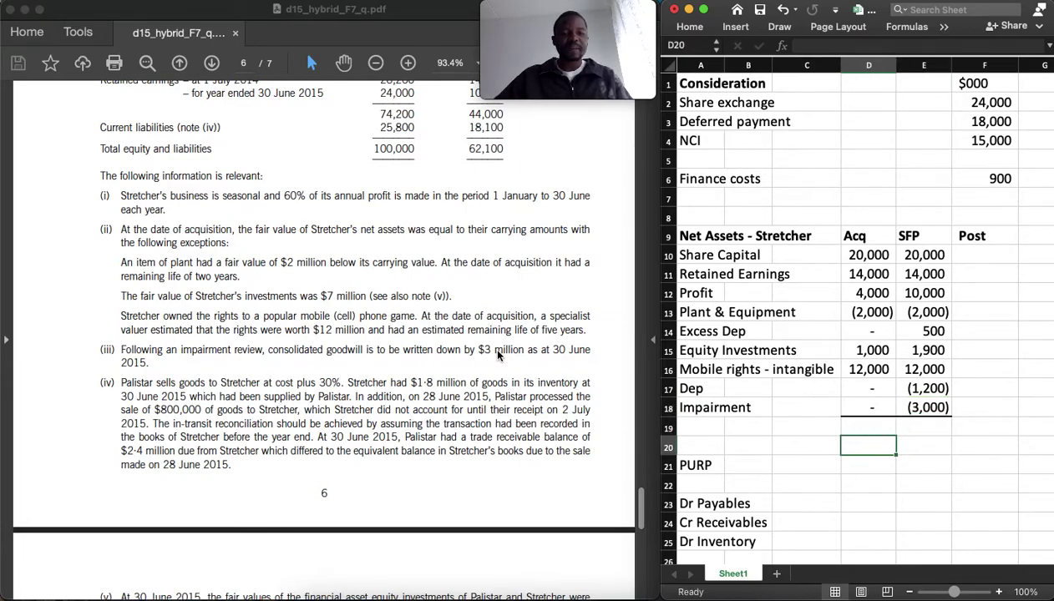
type("=sum")
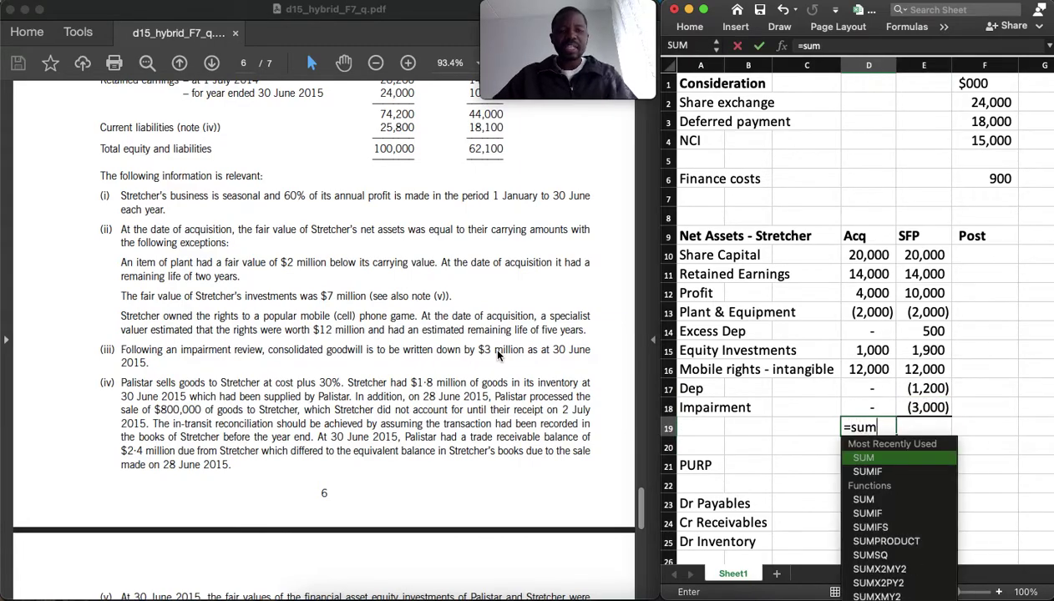
key("Tab")
left_click(868, 255)
key("shift+Down")
key("shift+Down")
key("shift+Down")
key("shift+Down")
key("shift+Down")
key("shift+Down")
key("shift+Down")
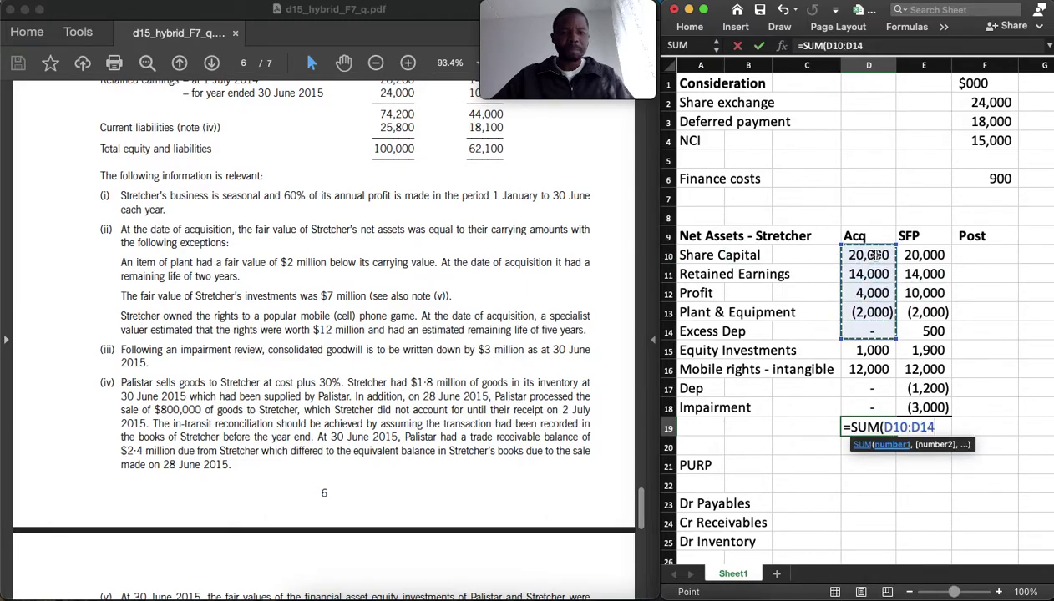
key("shift+Down")
key("Return")
Copy the acquisition total in D19 across to E19 to total the SFP column of Stretcher's net assets
key("Up")
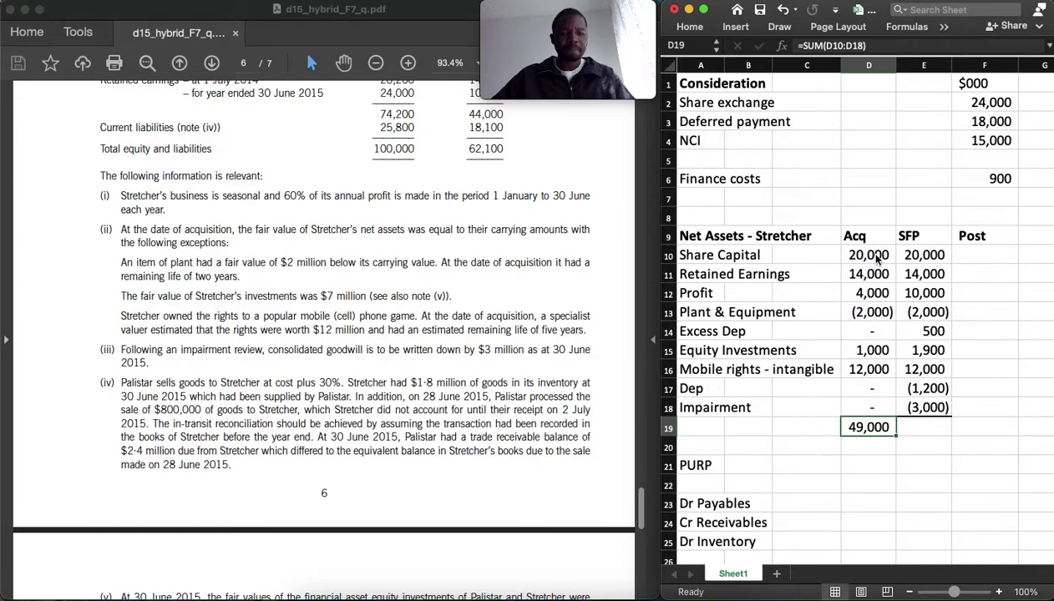
key("super+c")
key("Right")
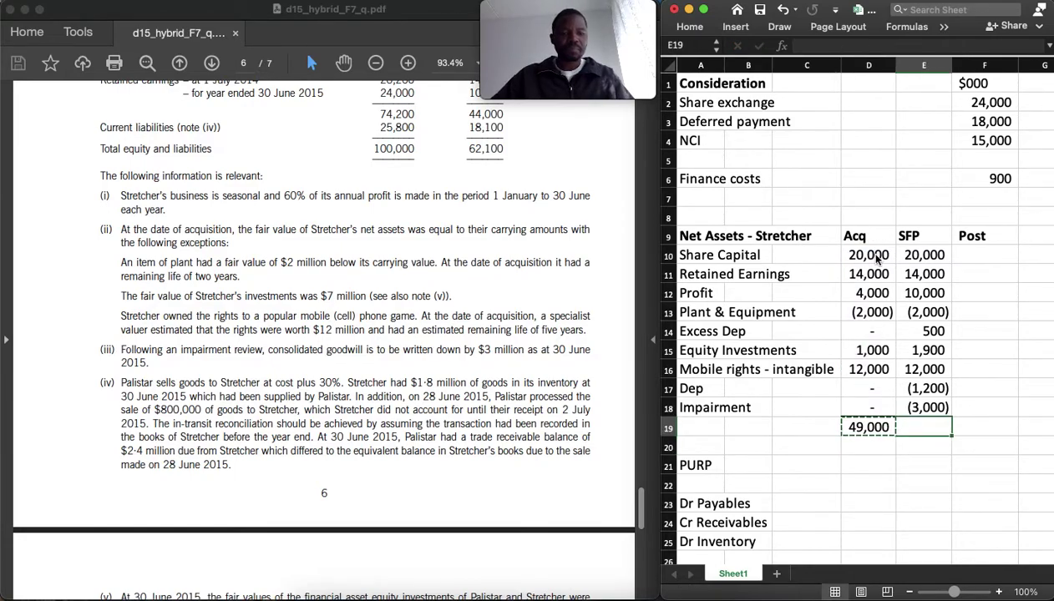
key("super+v")
Calculate the post-acquisition movement in net assets in F19 with the formula =E19-D19
key("Right")
type("=")
key("Left")
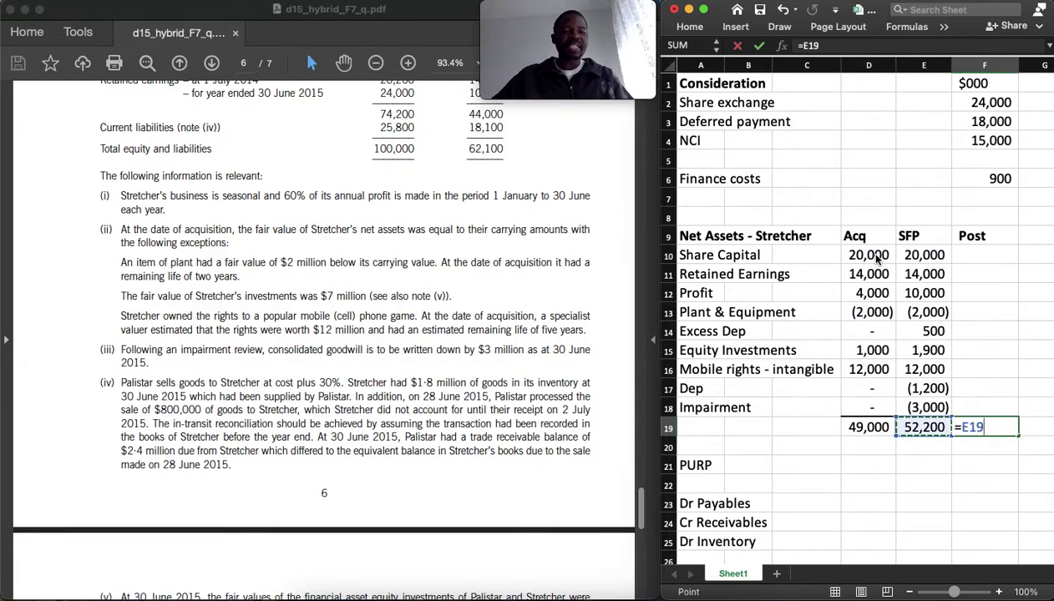
type("-")
key("Left")
key("Left")
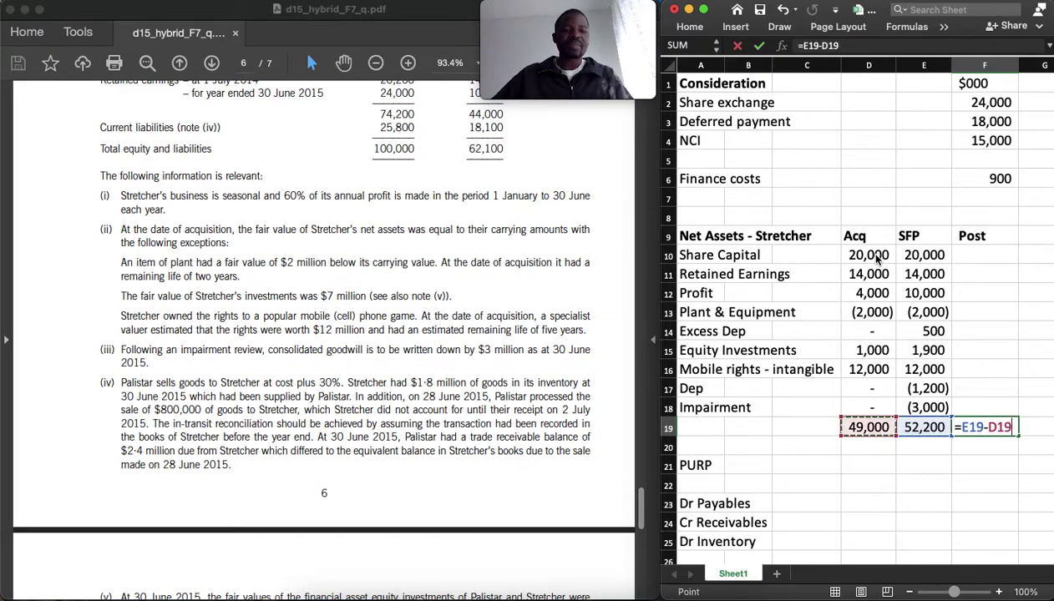
key("Return")
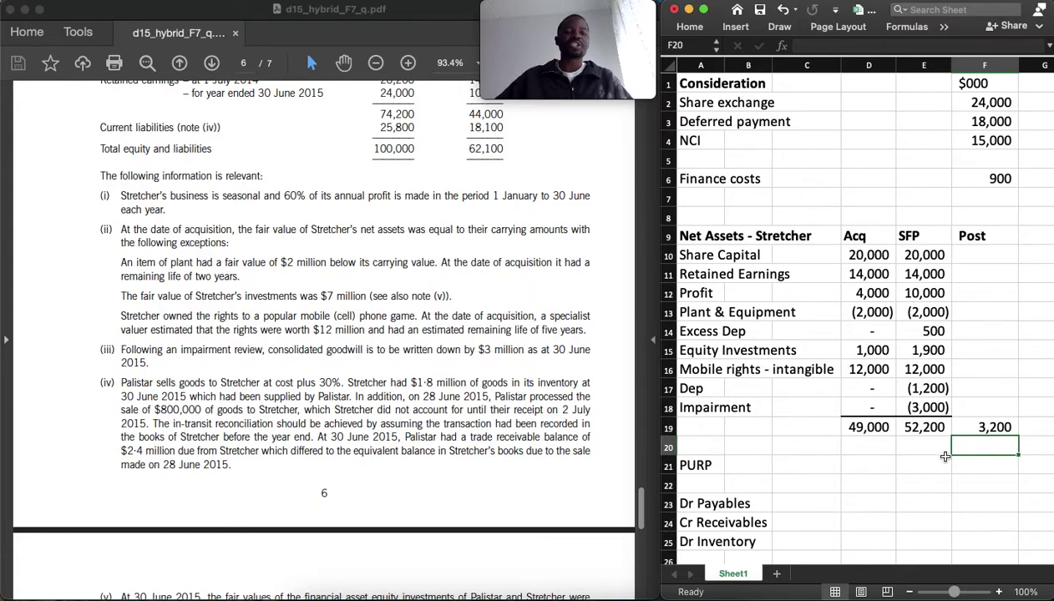
Calculate the PURP in F21 from the note (iv) inventory and in-transit goods with the formula =(1800+800)*30/130
scroll(919, 488, "down", 3)
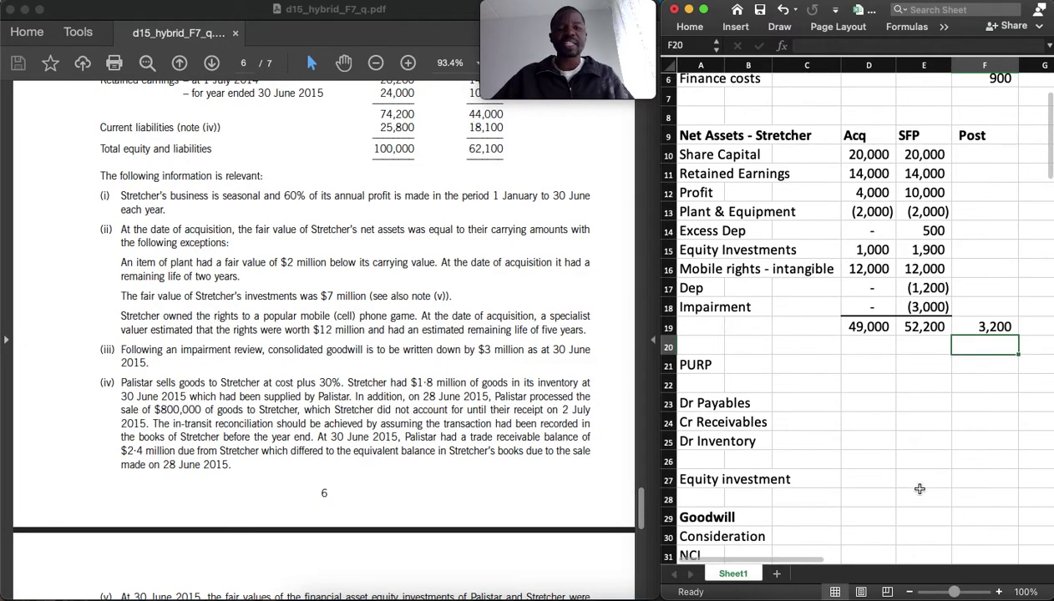
scroll(290, 424, "down", 2)
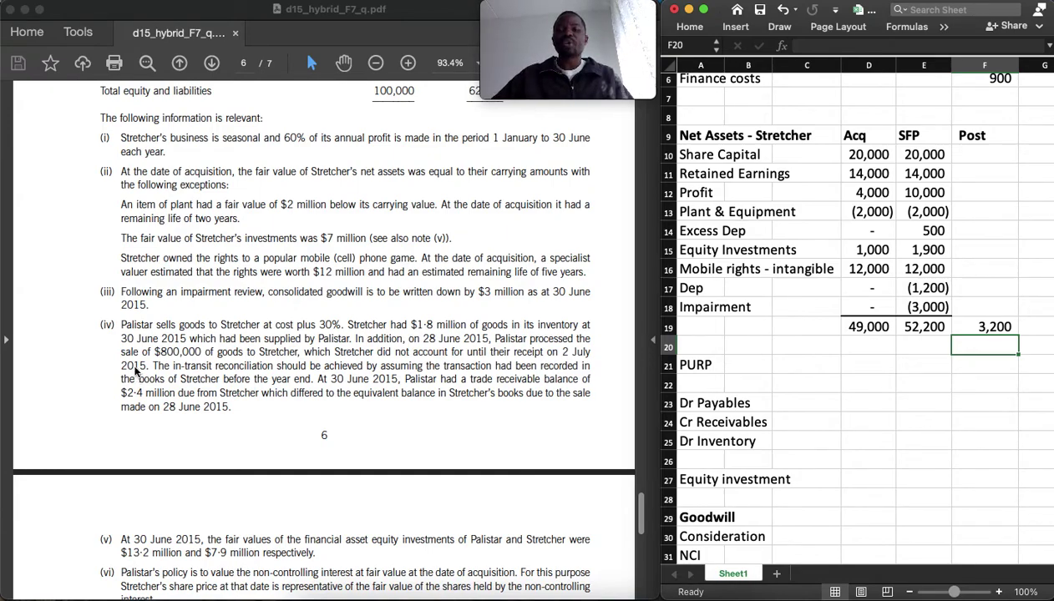
key("Down")
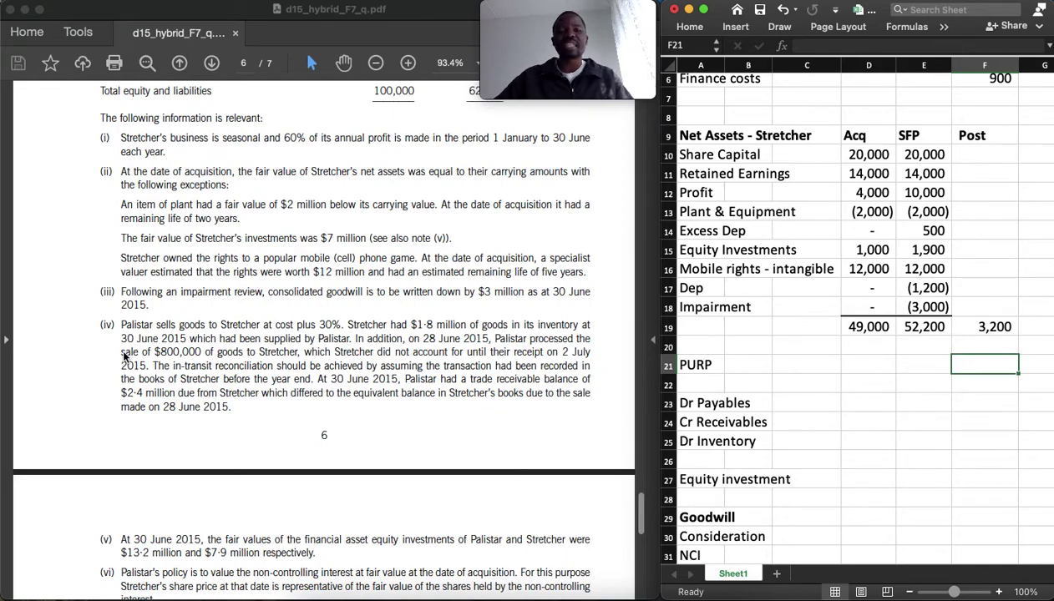
type("=")
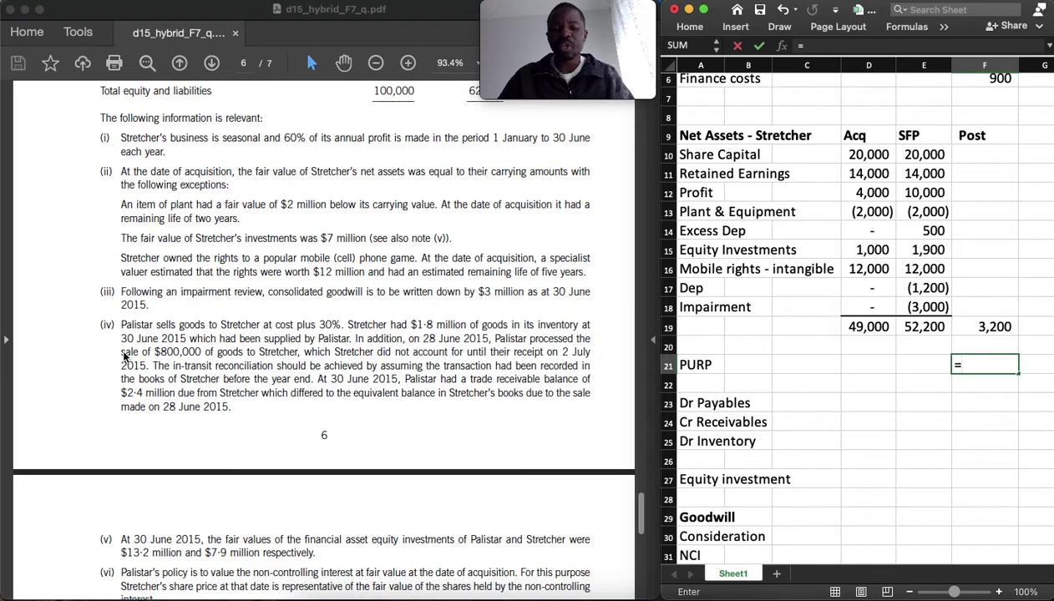
type("1800")
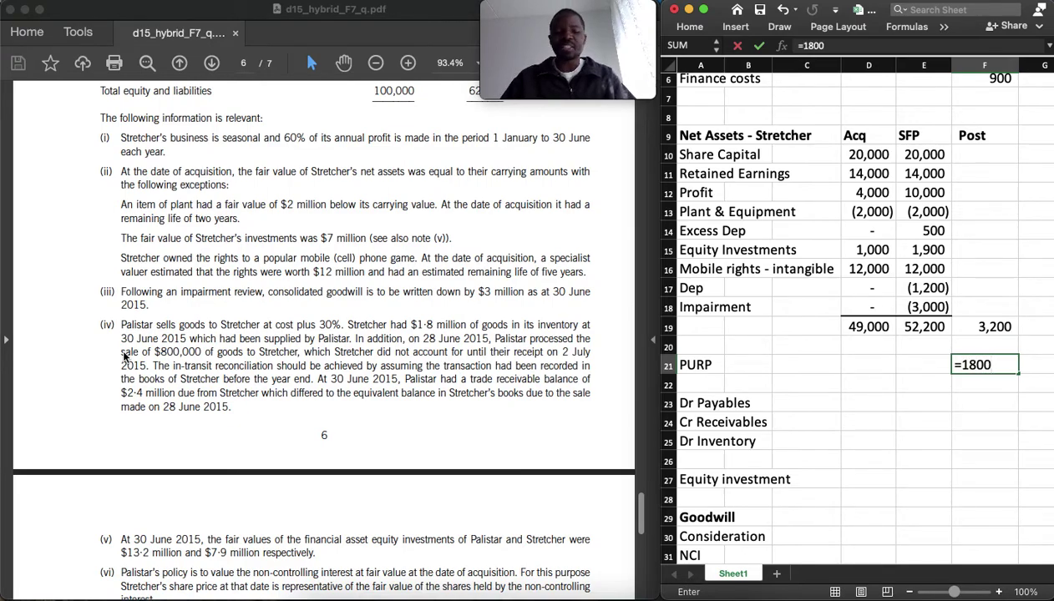
key("BackSpace")
key("BackSpace")
key("BackSpace")
key("BackSpace")
type("(1800")
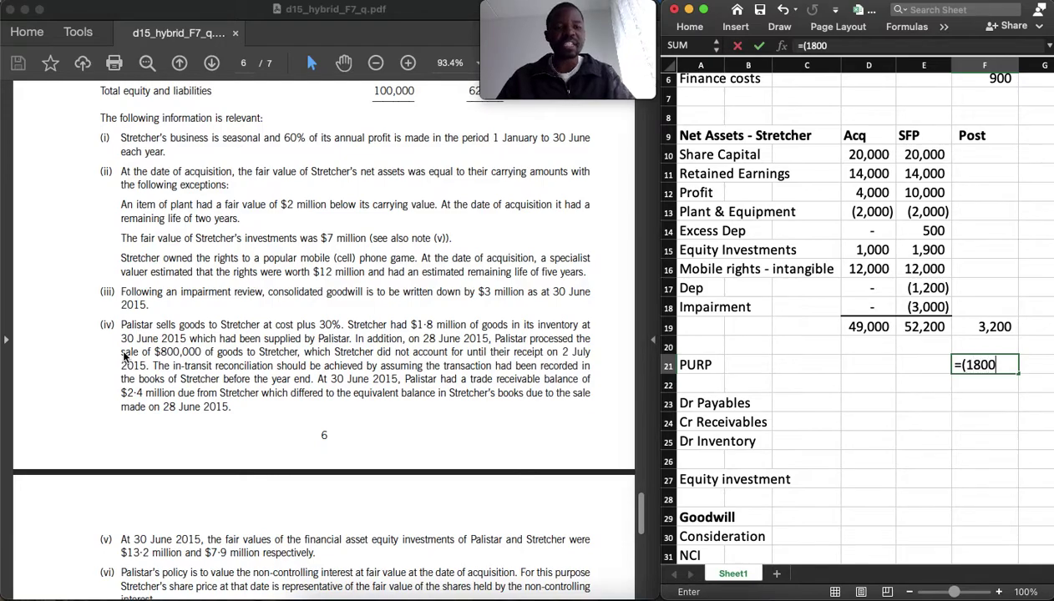
type("+800")
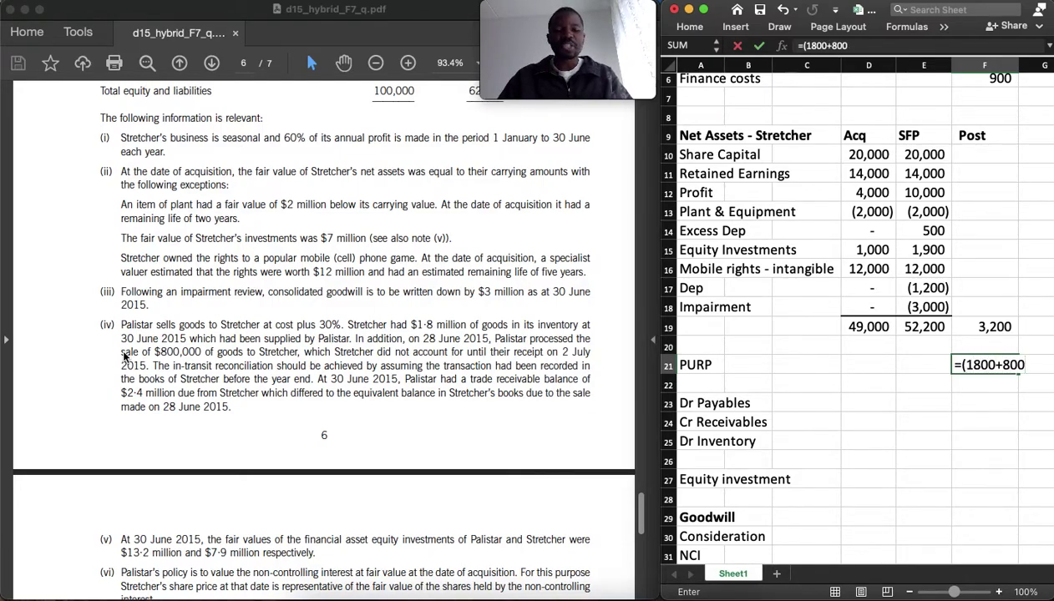
type(")*30")
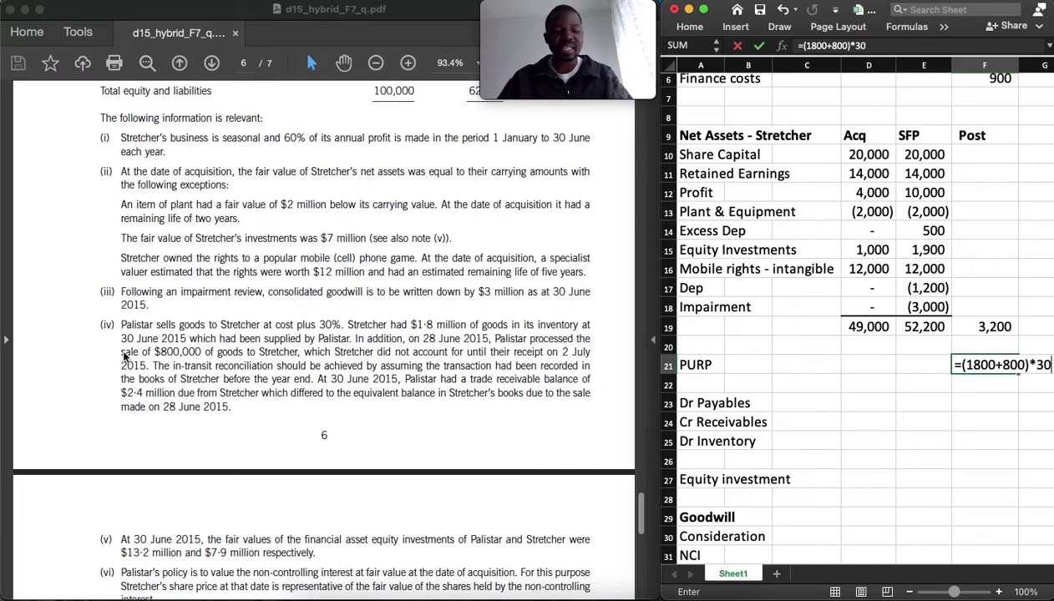
type("/130")
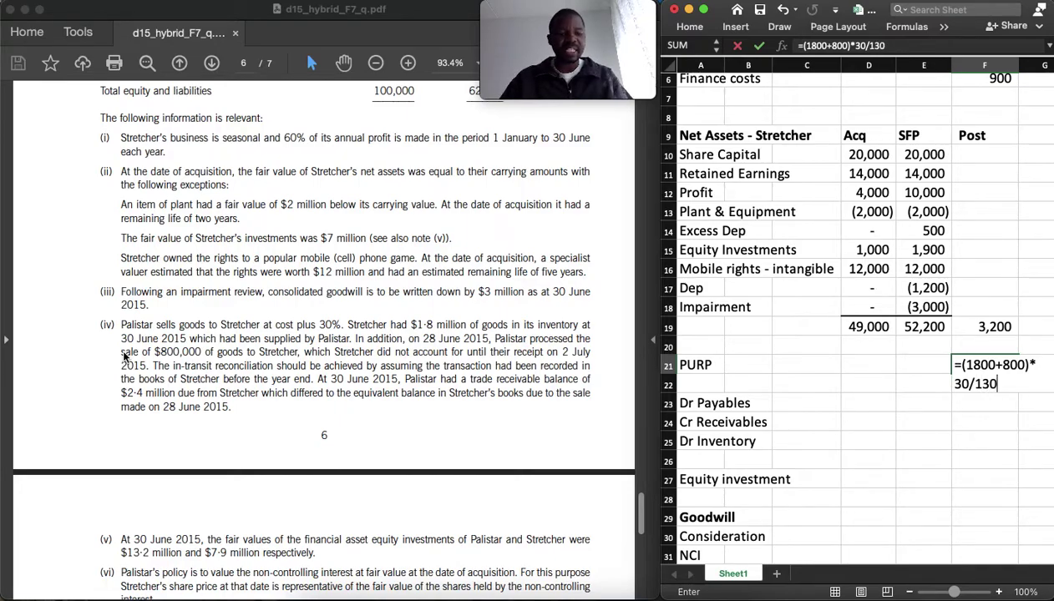
key("Return")
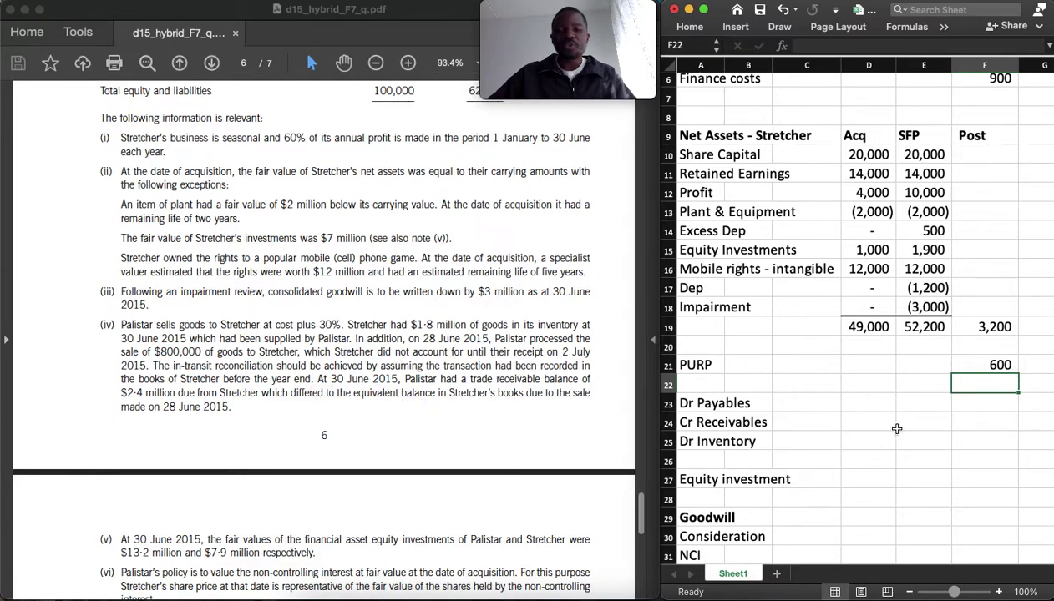
Enter Palistar's intra-group receivable balance from note (iv), =2400, in E24 of the Cr Receivables row
left_click(731, 420)
key("Left")
key("Right")
key("Right")
key("Right")
key("Right")
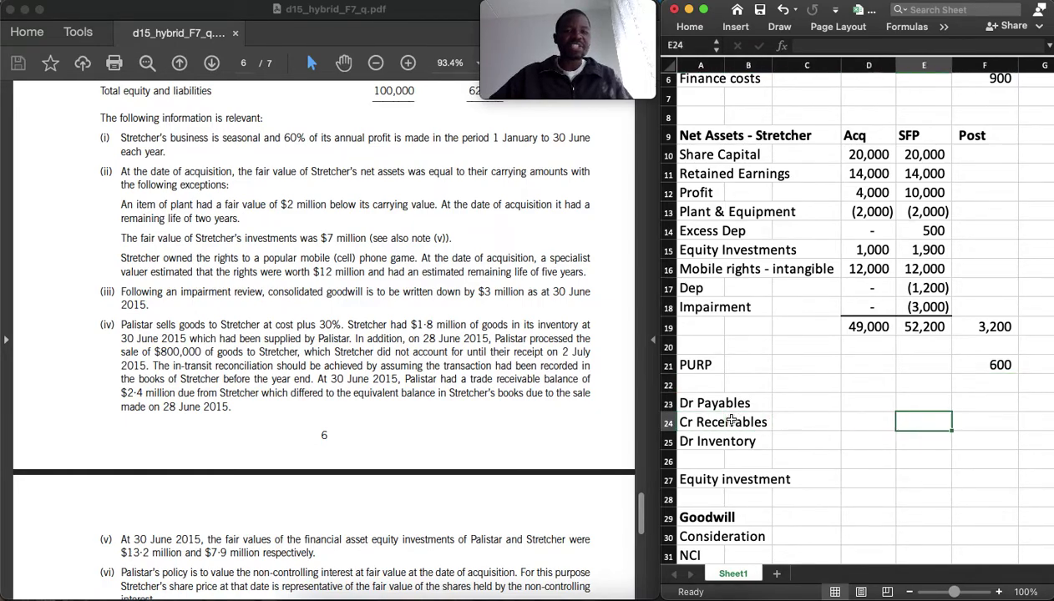
type("=")
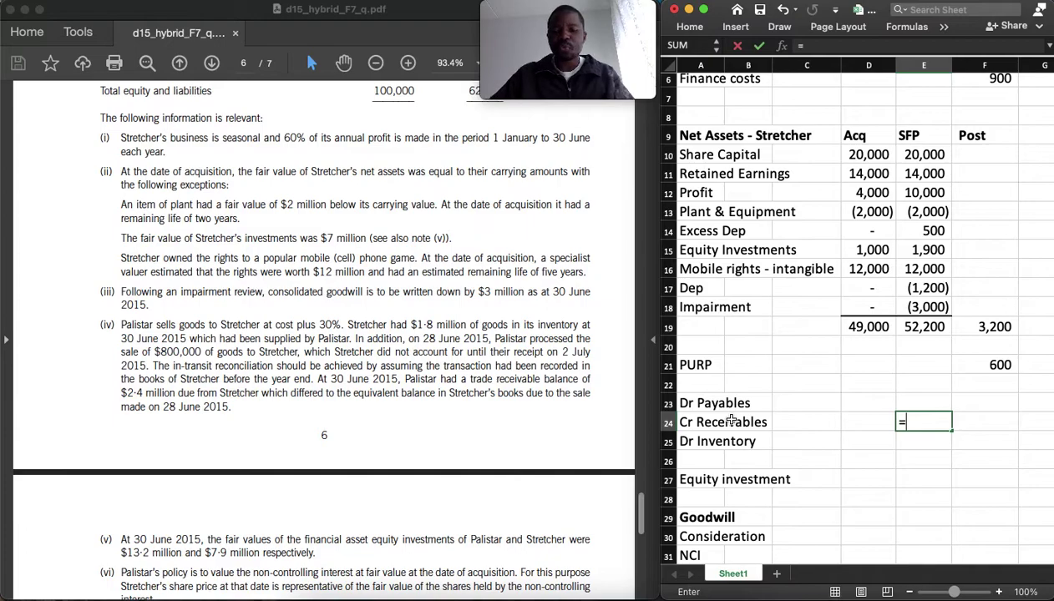
type("2400")
key("Return")
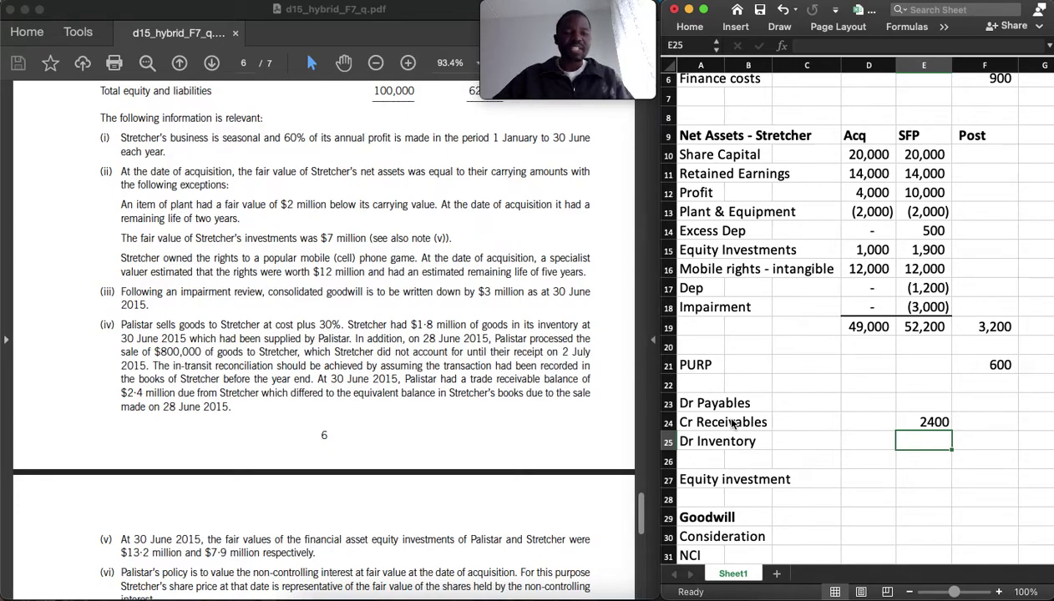
Enter the goods in transit from note (iv), =800, in D25 of the Dr Inventory row
key("Left")
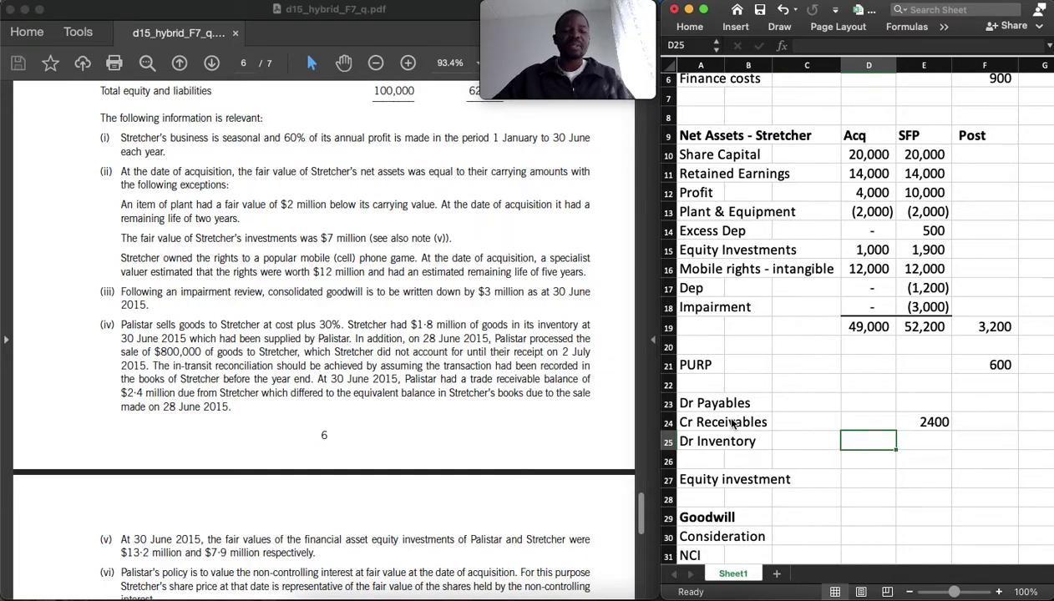
type("=800")
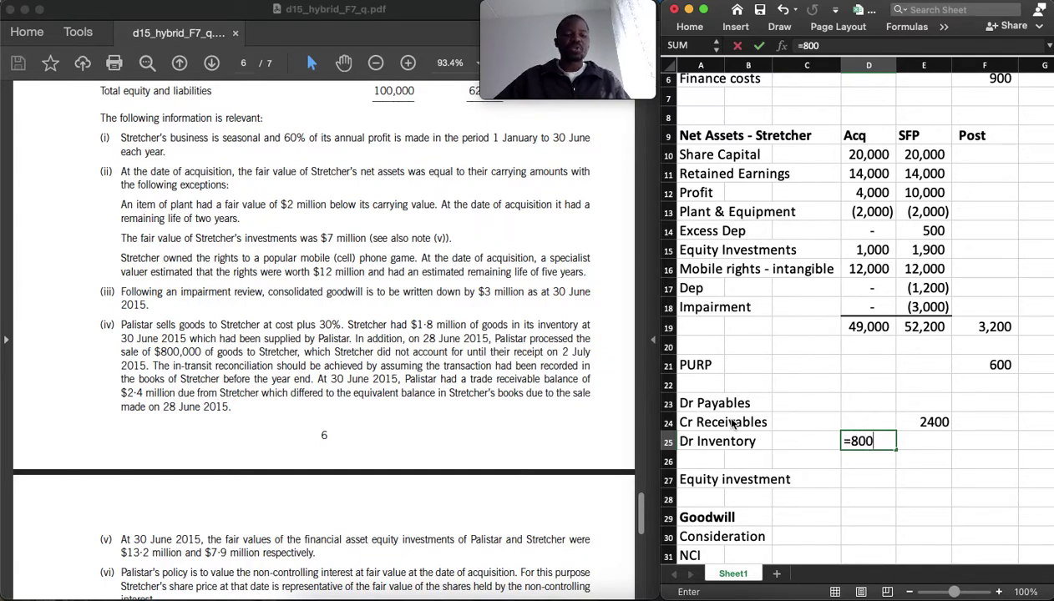
key("Up")
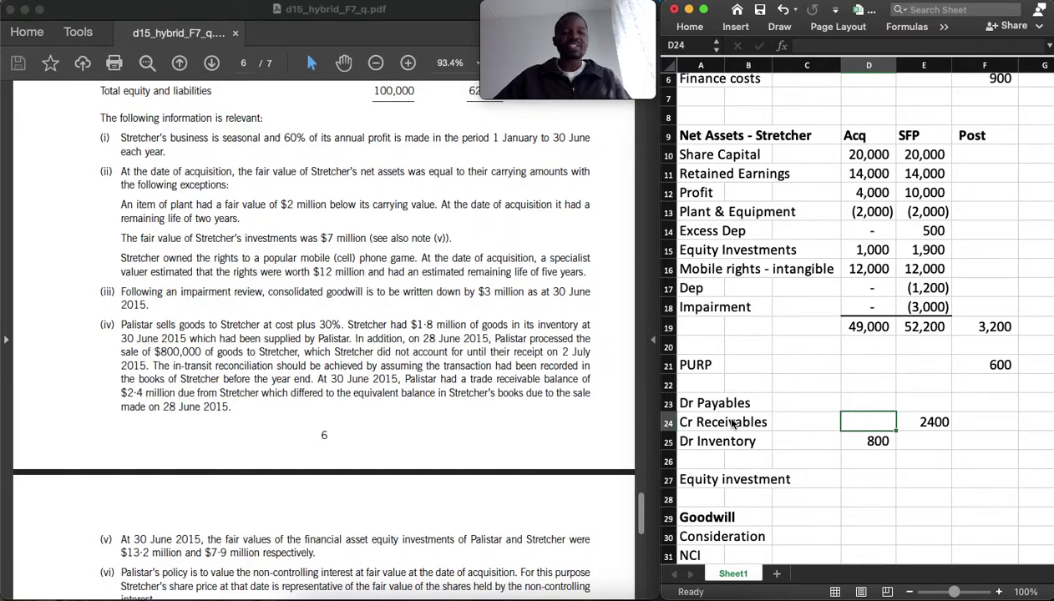
Calculate the Dr Payables amount in D23 as receivables less goods in transit, =E24-D25
key("Up")
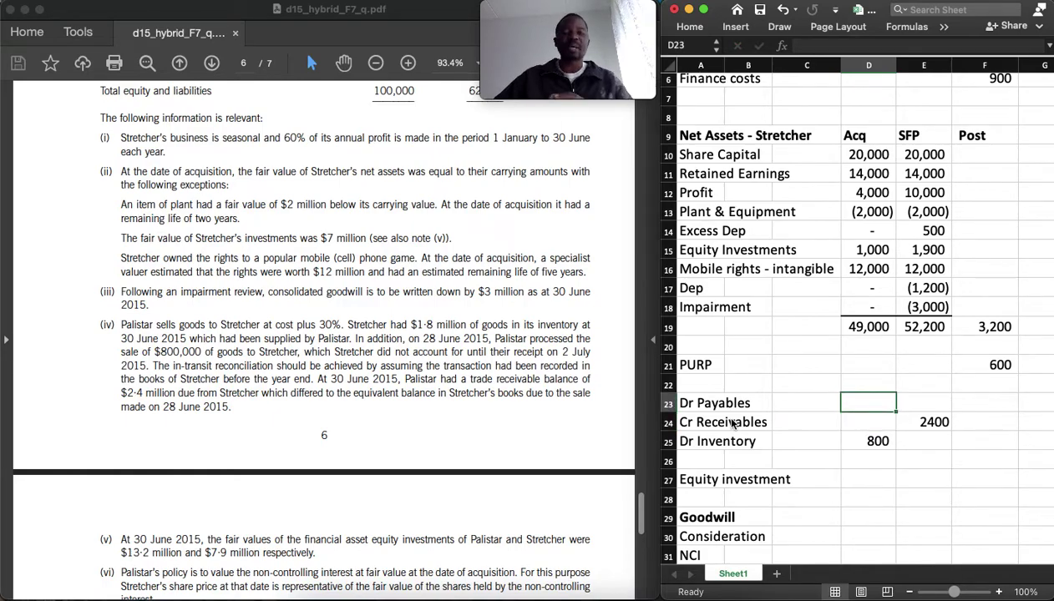
type("=")
key("Down")
key("Right")
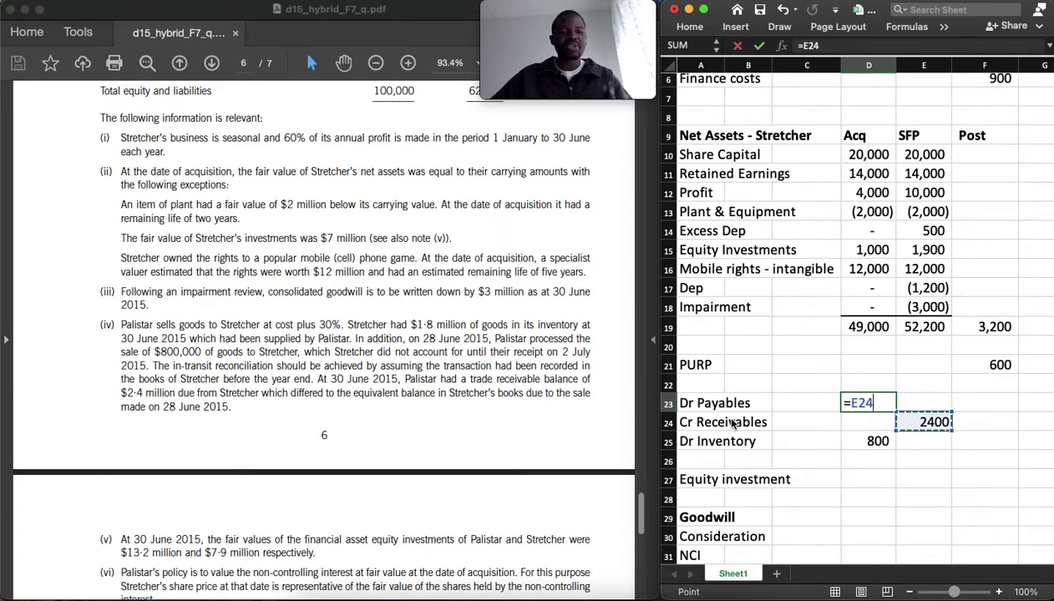
type("-")
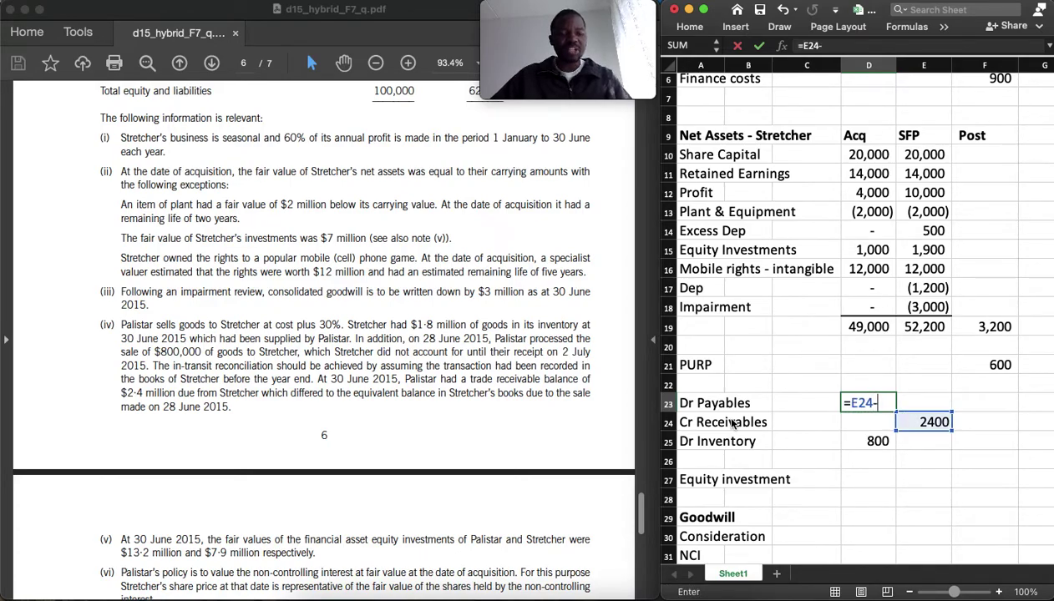
key("Down")
key("Down")
key("Return")
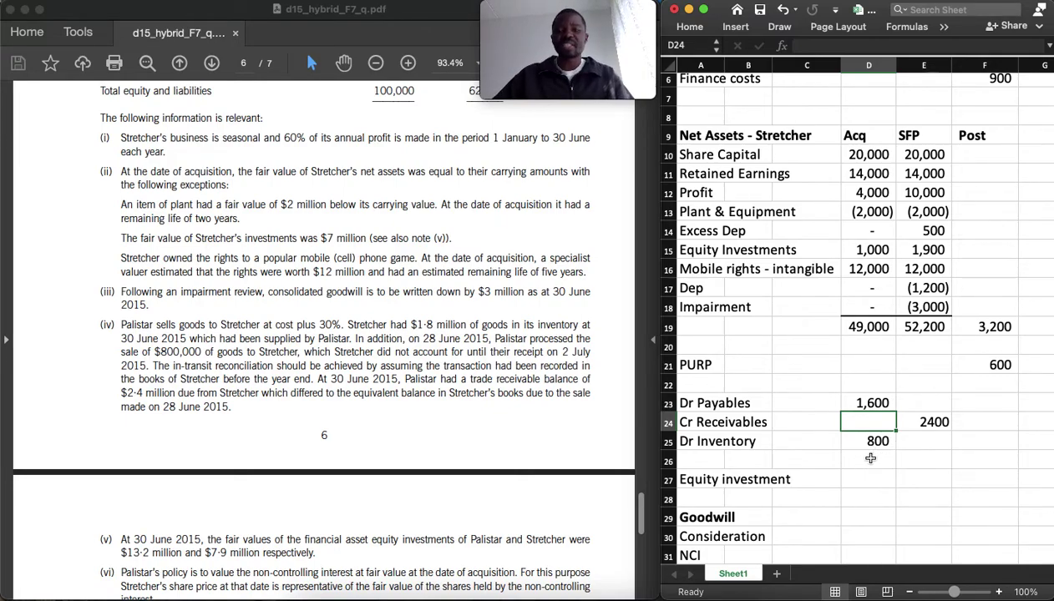
scroll(488, 389, "down", 5)
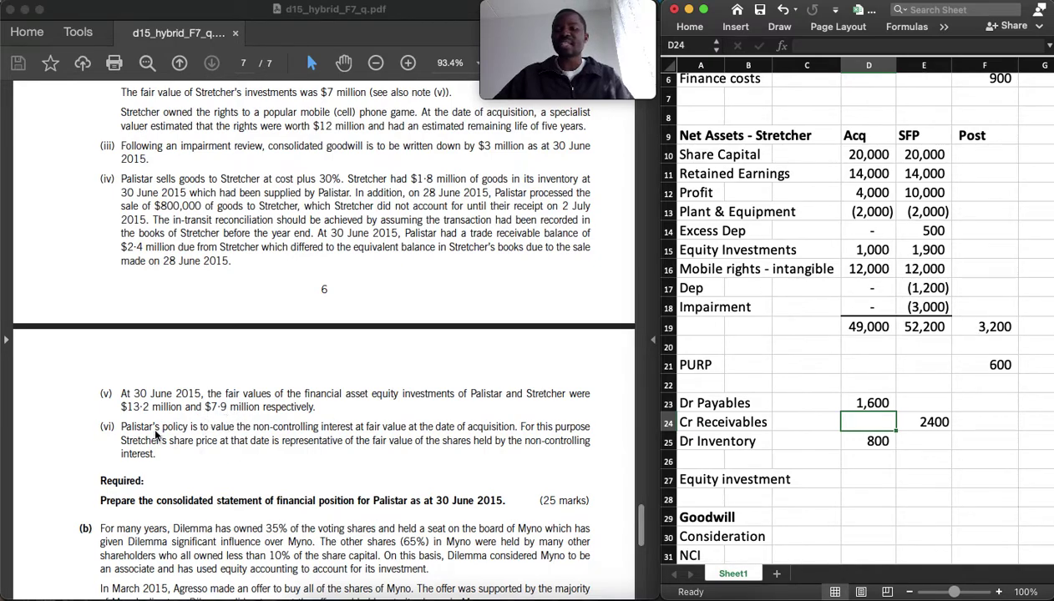
left_click(954, 478)
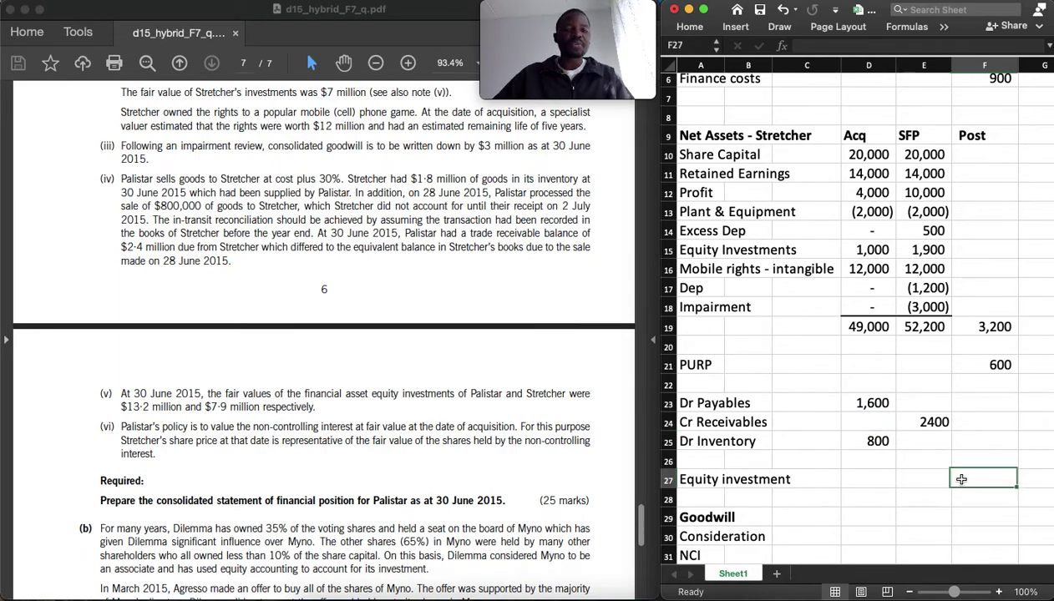
type("=13200")
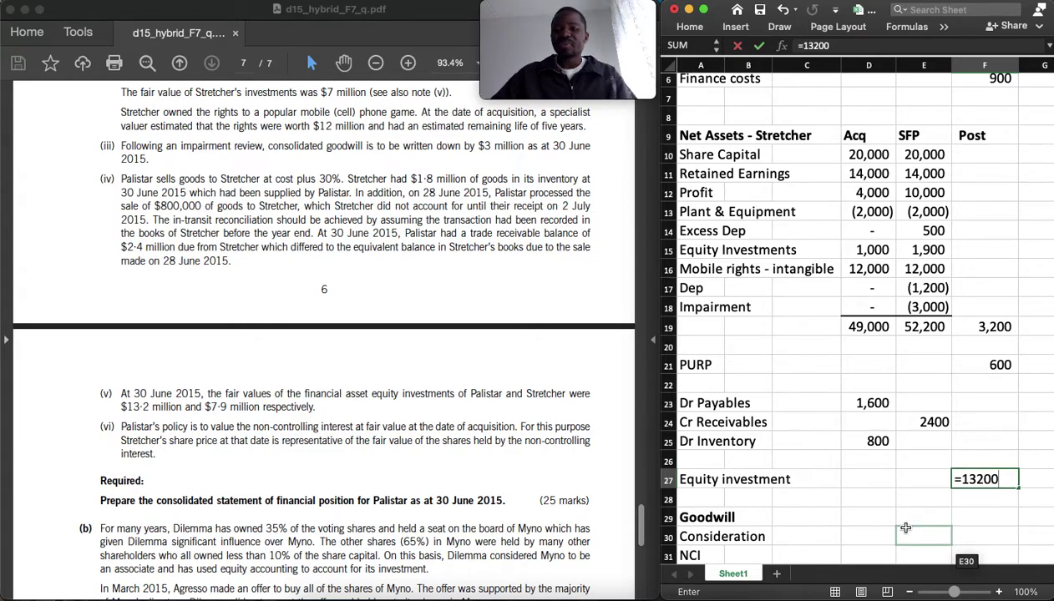
type("-")
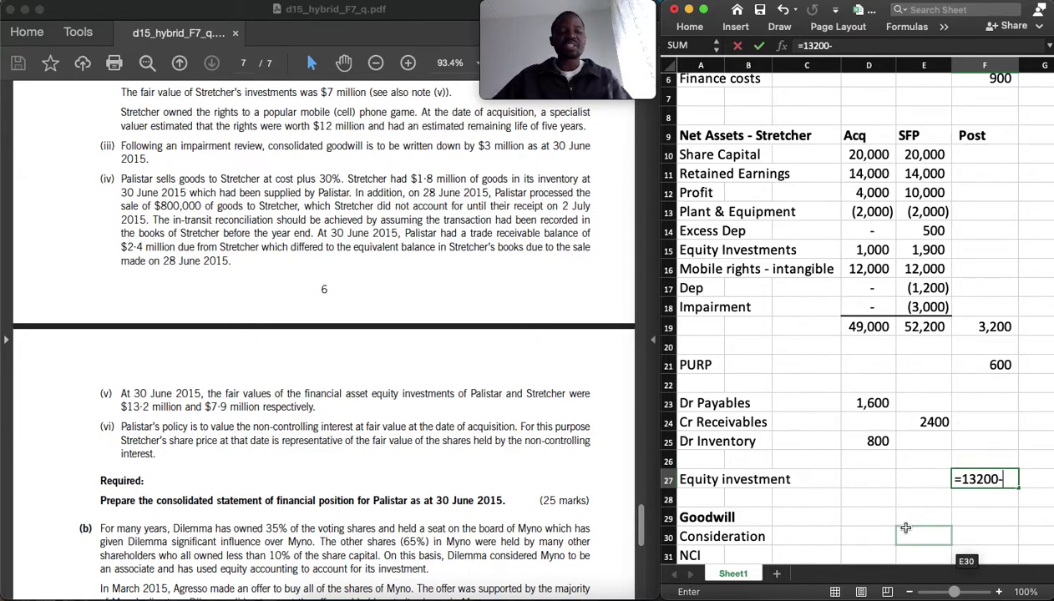
scroll(399, 255, "up", 5)
scroll(401, 263, "up", 5)
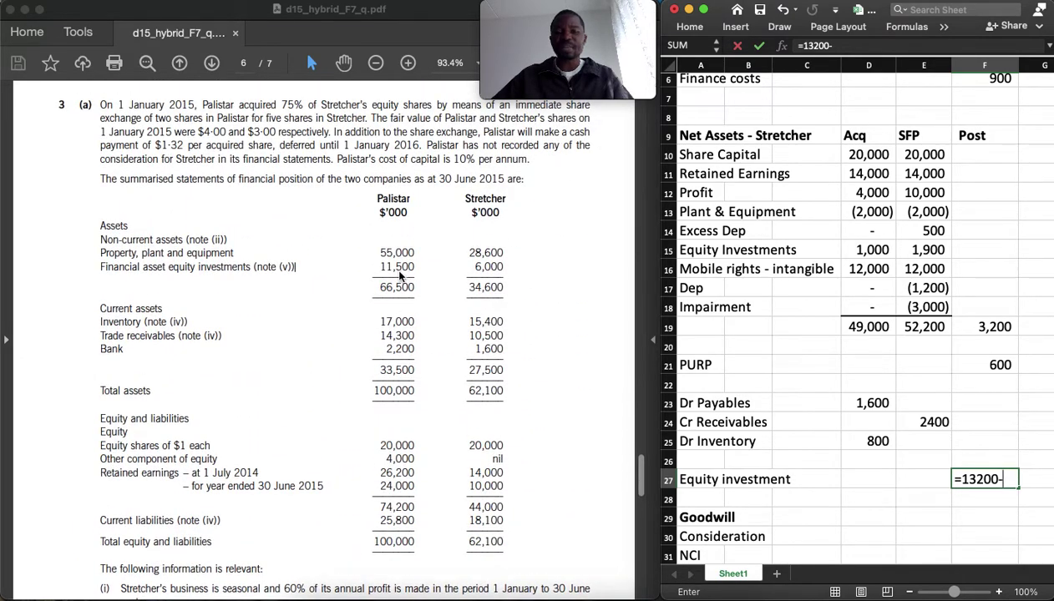
type("11500")
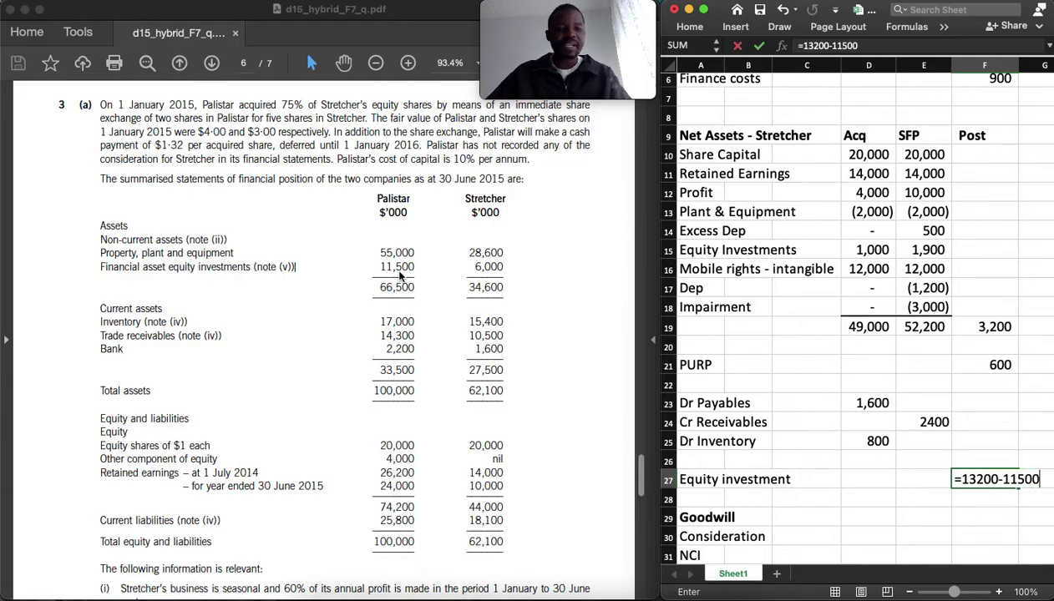
key("Return")
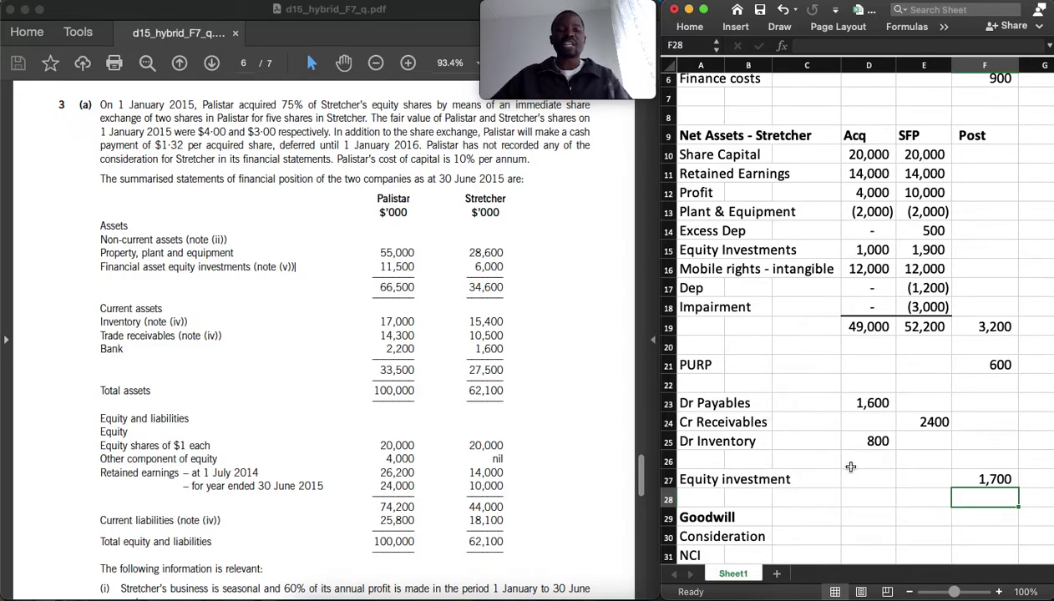
Calculate the goodwill consideration in F30 as the share exchange plus the deferred payment, =F2+F3
scroll(850, 466, "down", 3)
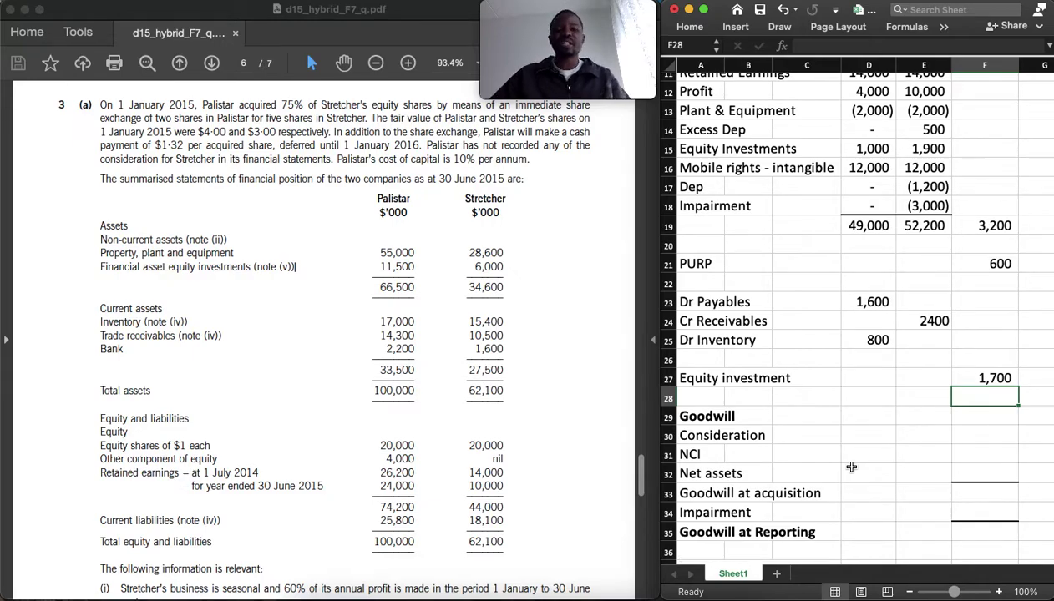
scroll(851, 467, "down", 5)
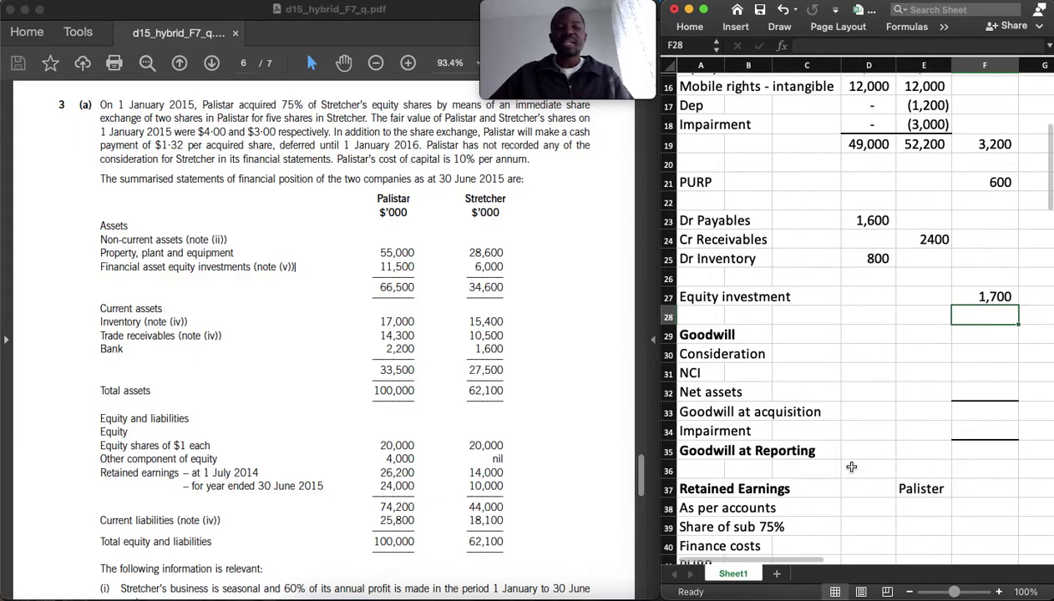
left_click(975, 359)
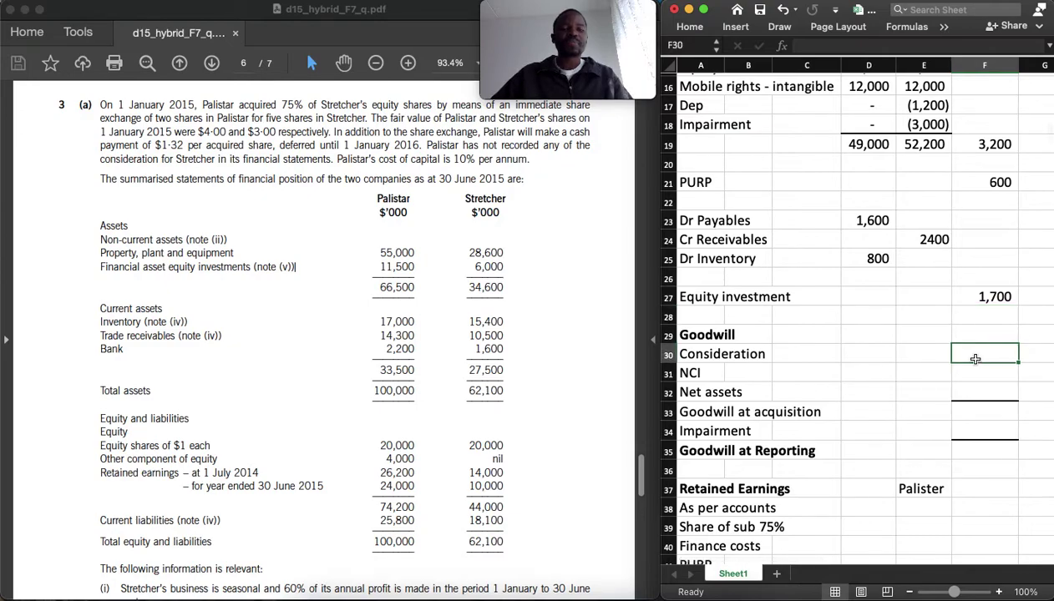
type("=")
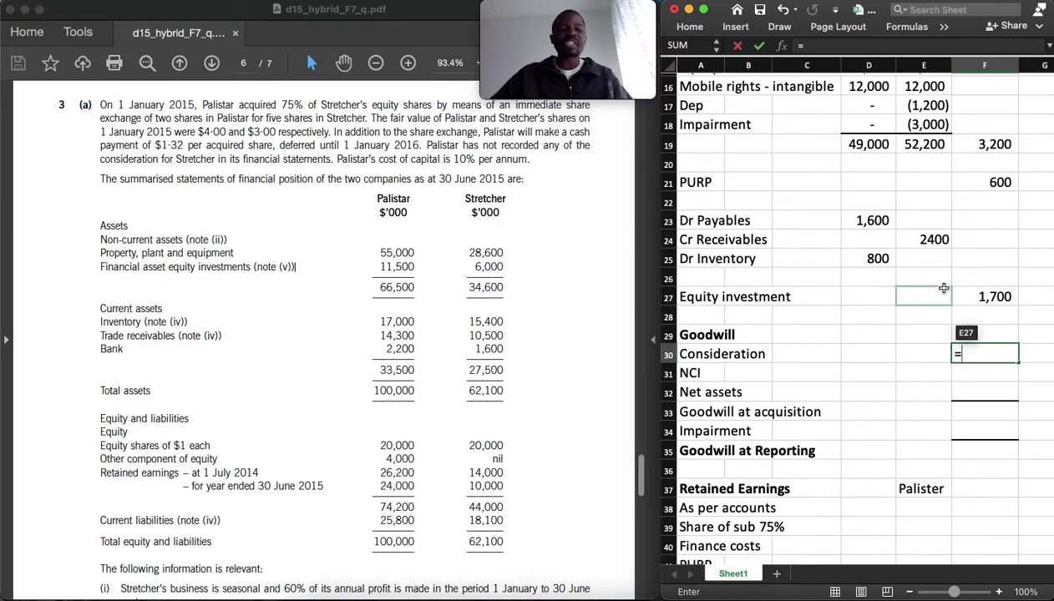
scroll(943, 284, "up", 15)
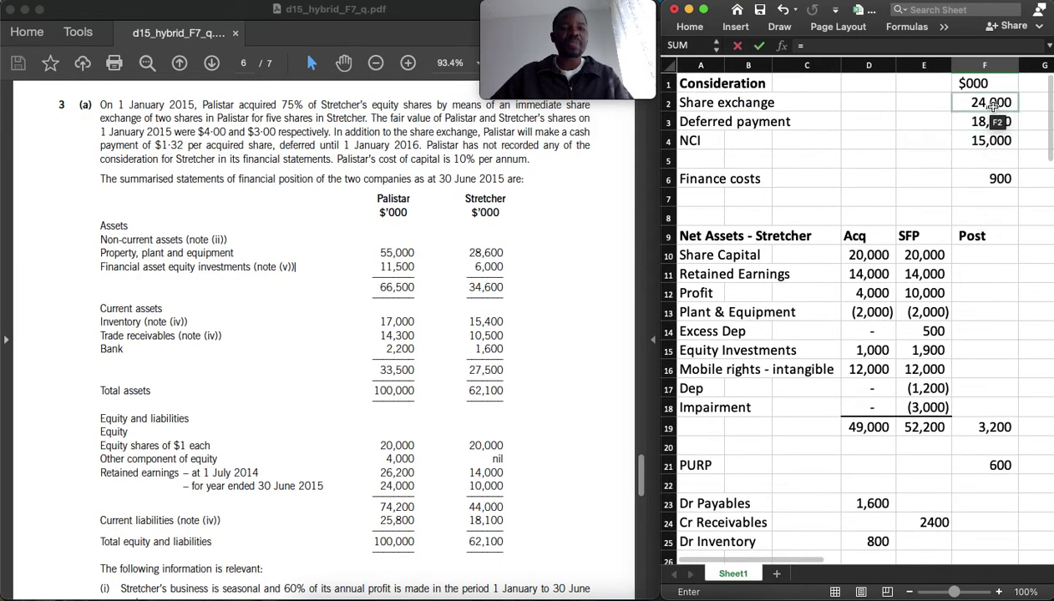
left_click(992, 104)
type("+")
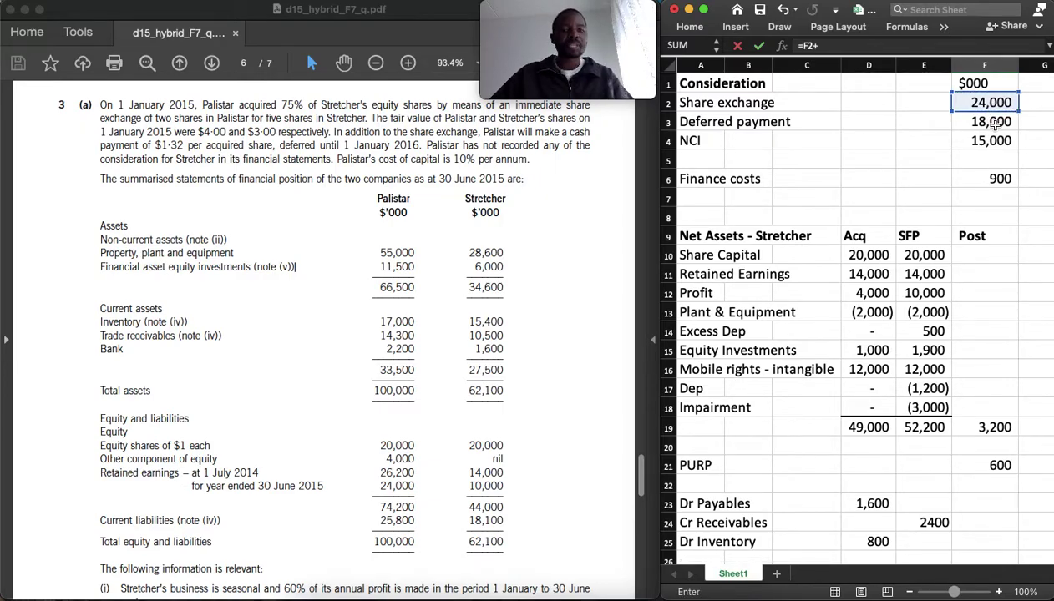
left_click(995, 123)
key("Return")
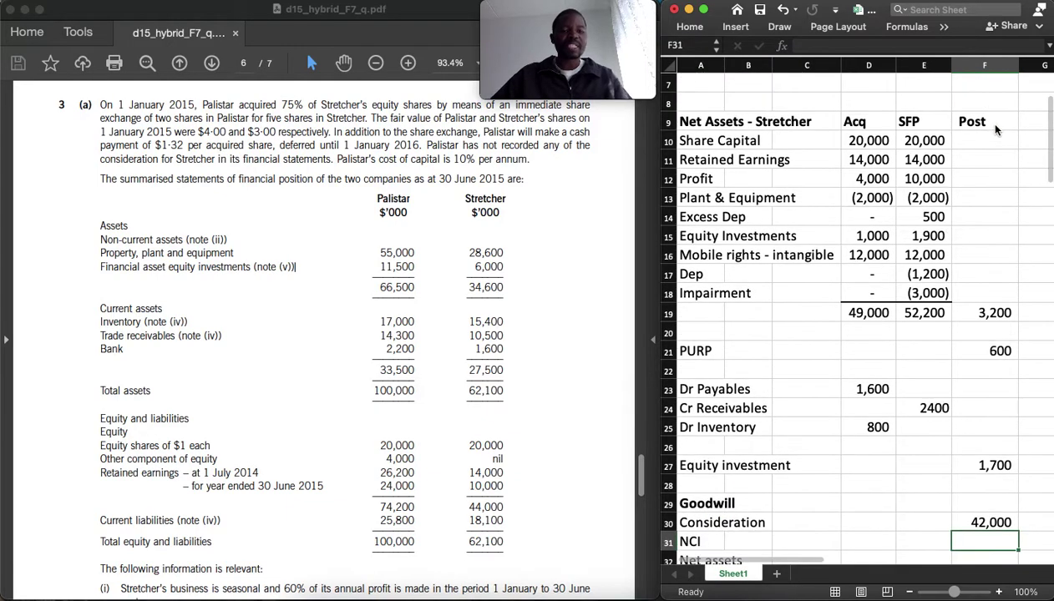
Link the goodwill working's NCI in F31 to =F4 and deduct the net assets at acquisition in F32 with =-D19
type("=")
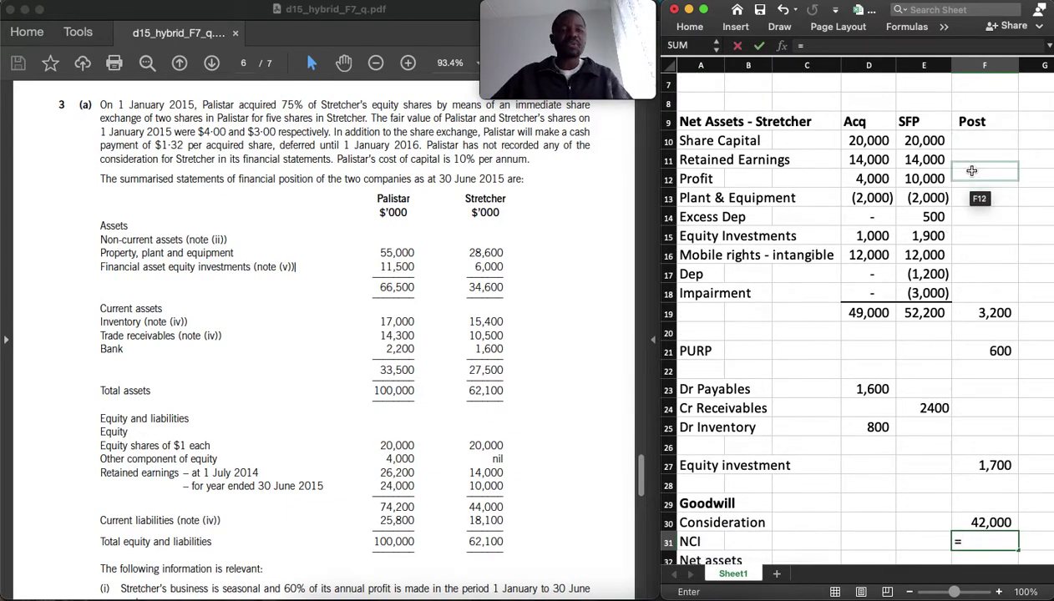
scroll(994, 126, "up", 3)
left_click(987, 140)
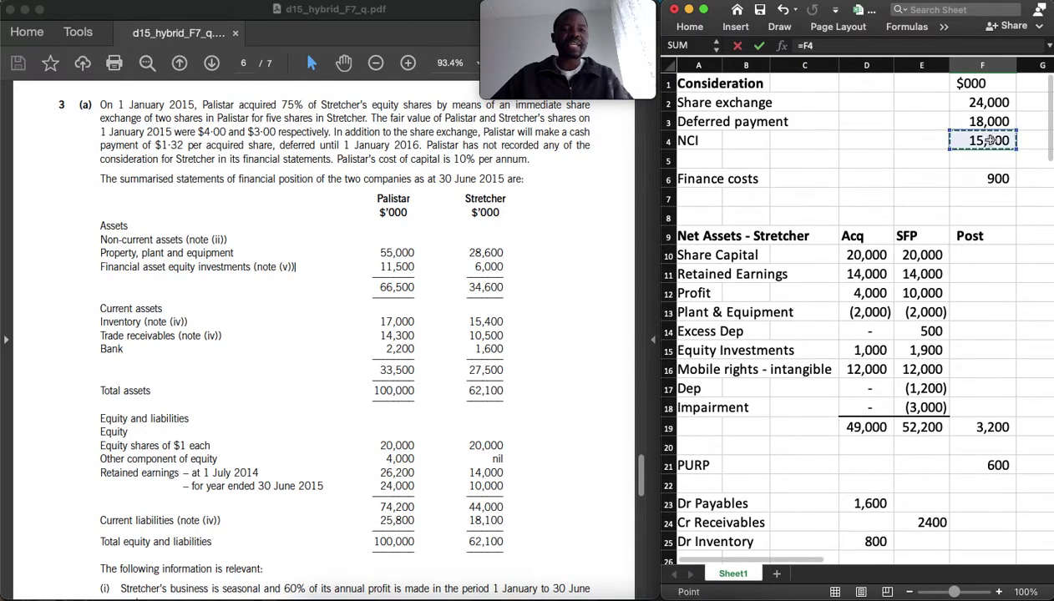
key("Return")
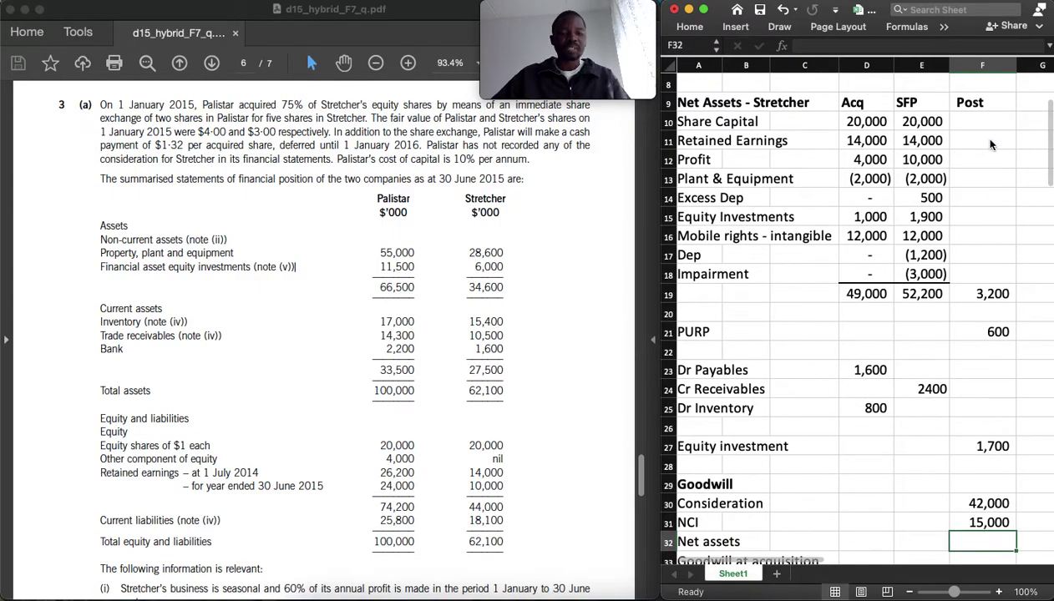
type("=-")
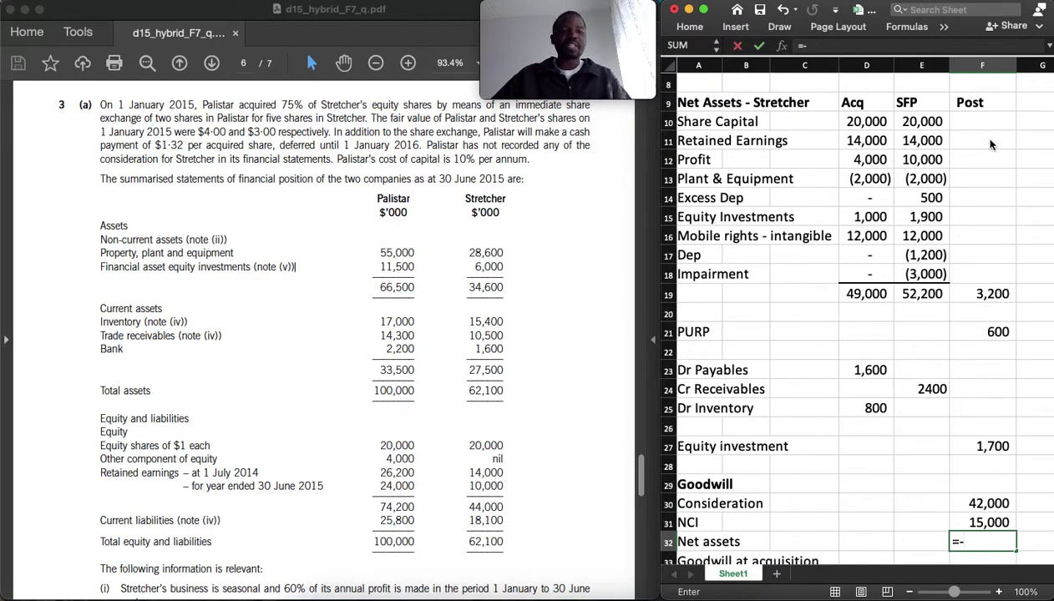
left_click(854, 294)
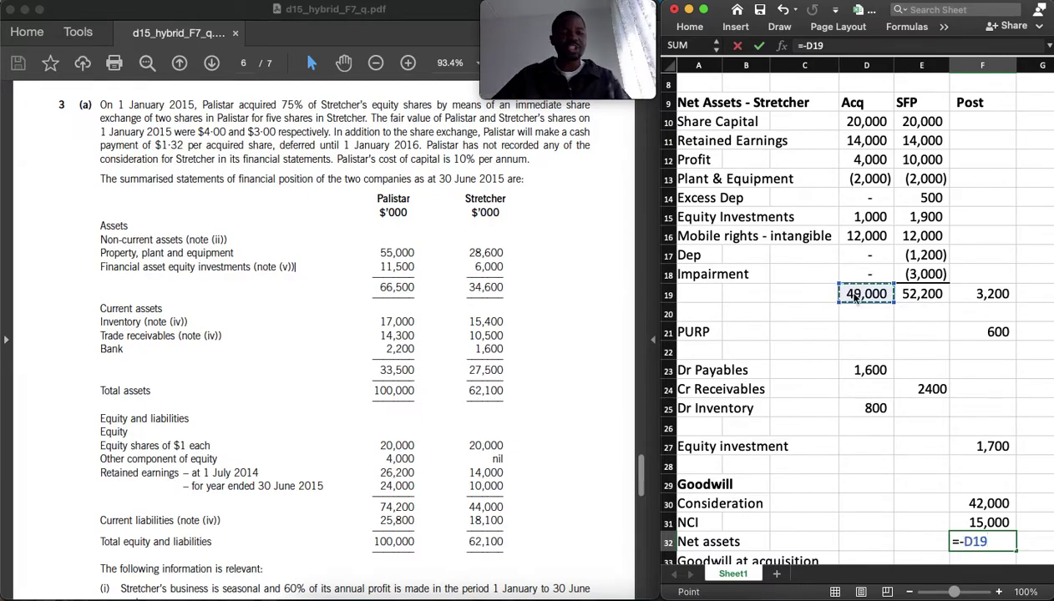
key("Return")
Total the goodwill at acquisition in F33 from consideration, NCI and net assets using SUM over F30:F32
type("=sum")
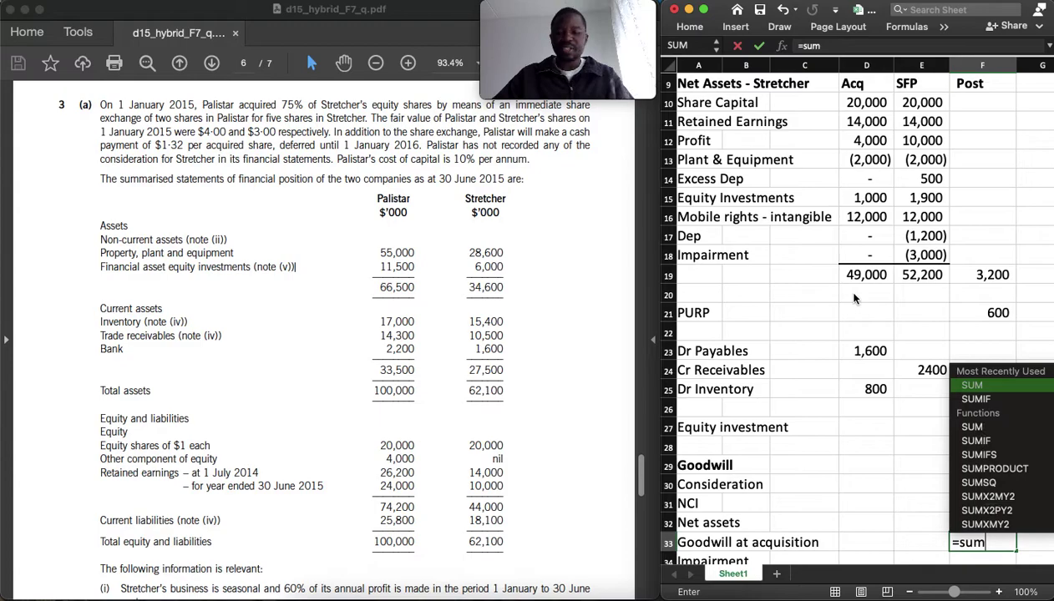
key("Tab")
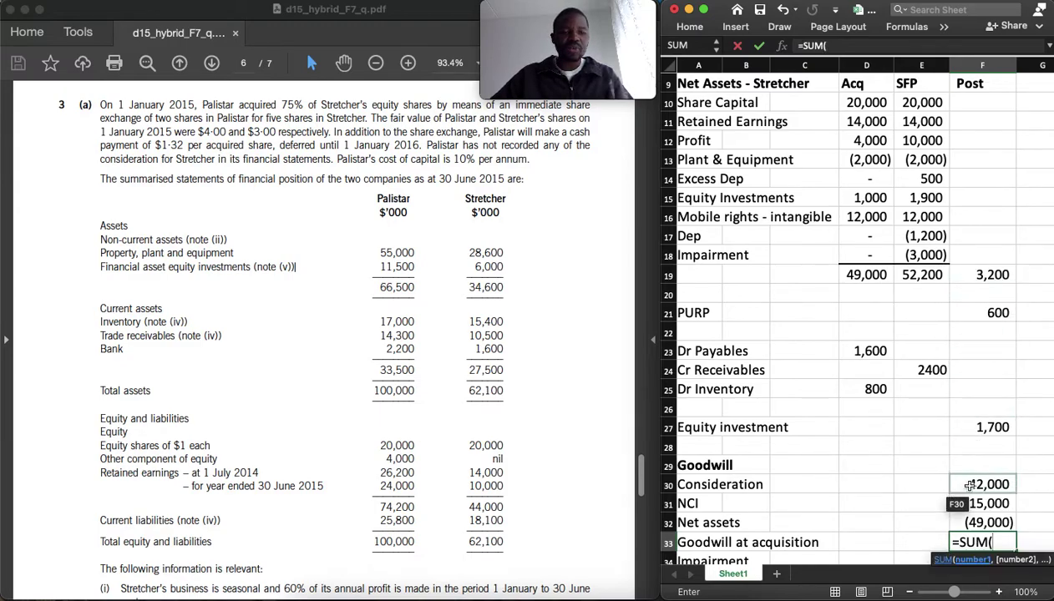
left_click_drag(970, 484, 968, 522)
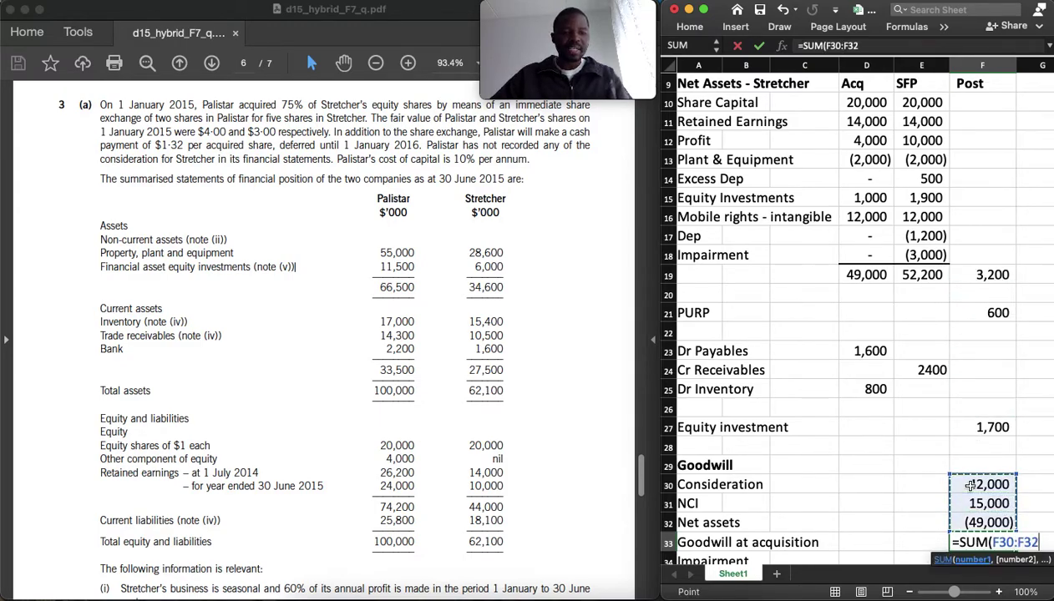
key("Return")
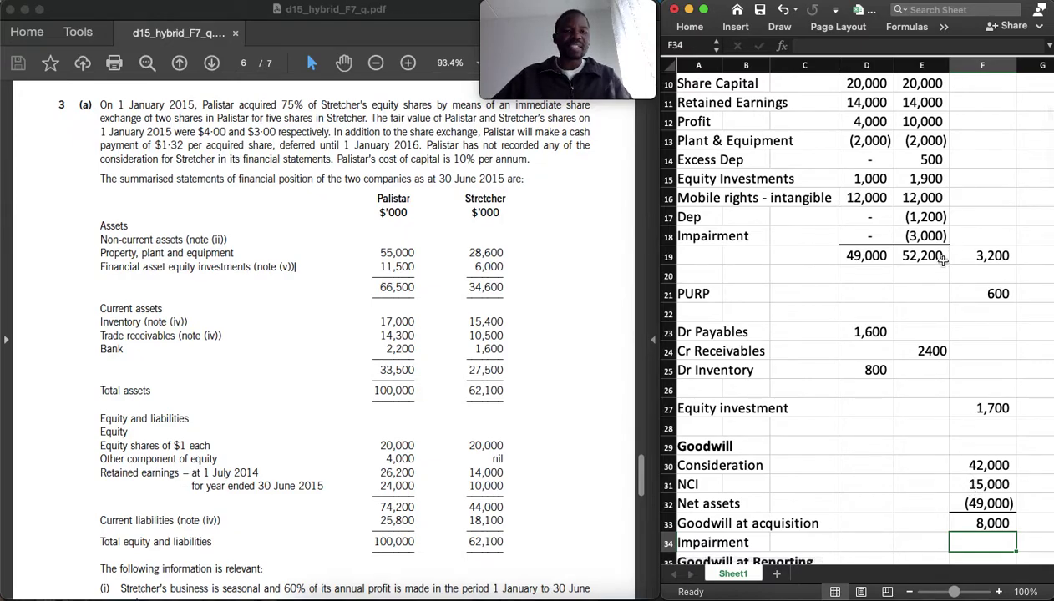
Link the goodwill impairment in F34 to =E18 and total Goodwill at Reporting in F35 with SUM over F33:F34
type("=")
left_click(900, 237)
key("Return")
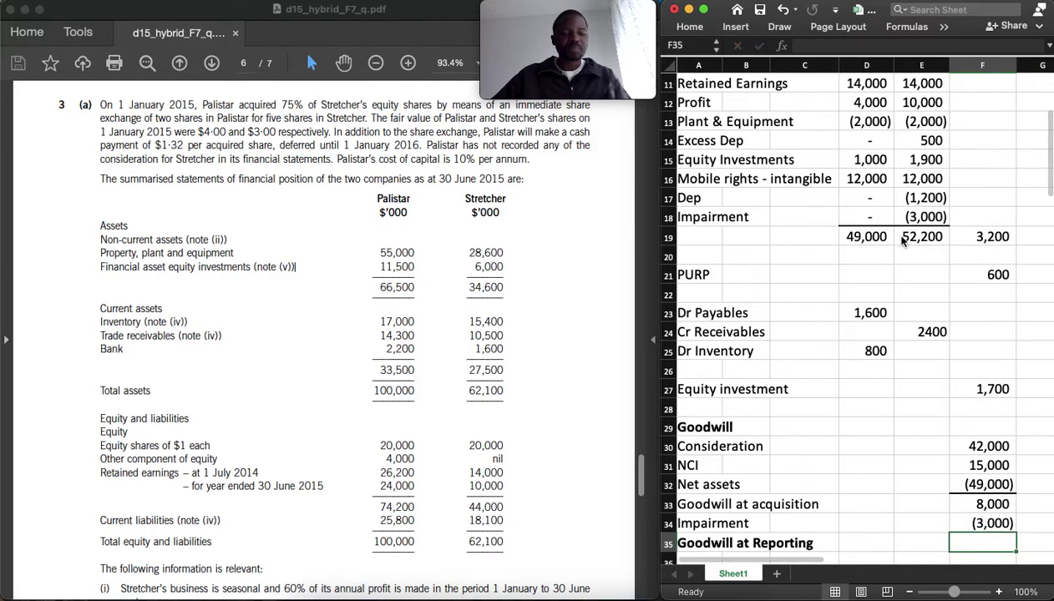
type("=sum")
key("Tab")
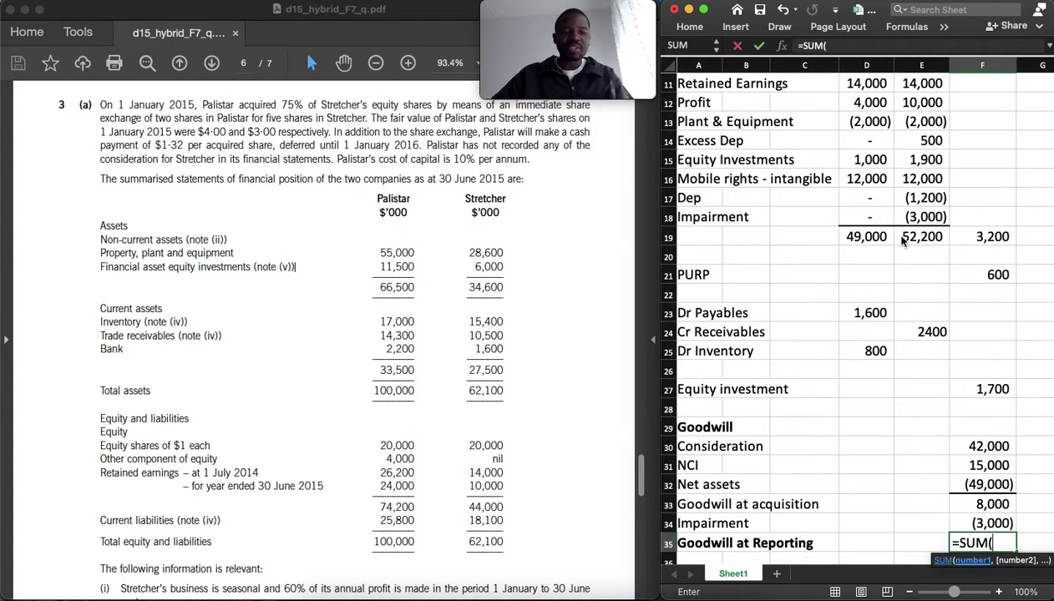
left_click(960, 503)
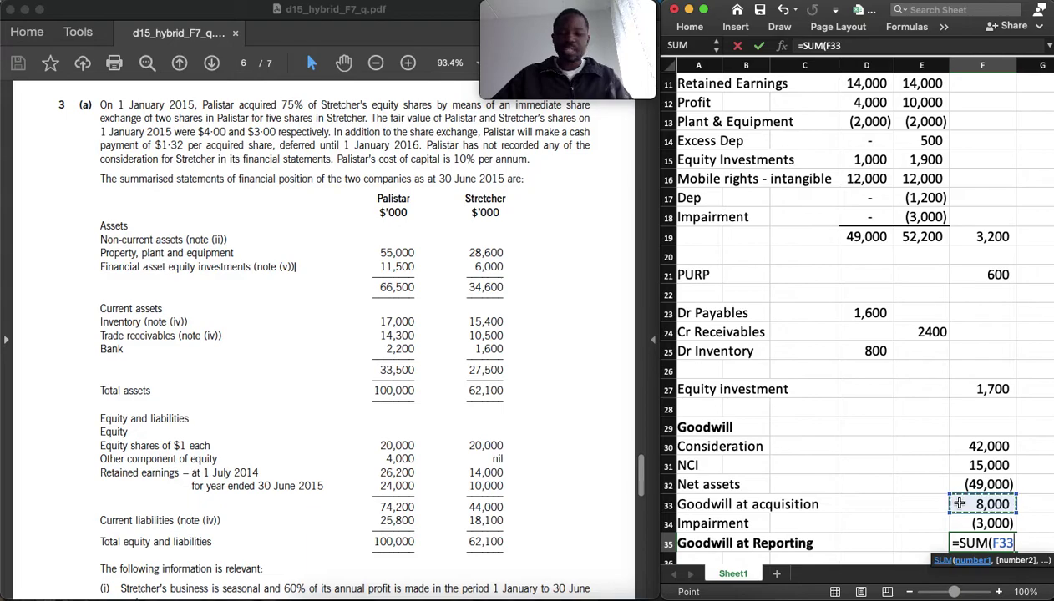
key("shift+Down")
key("Return")
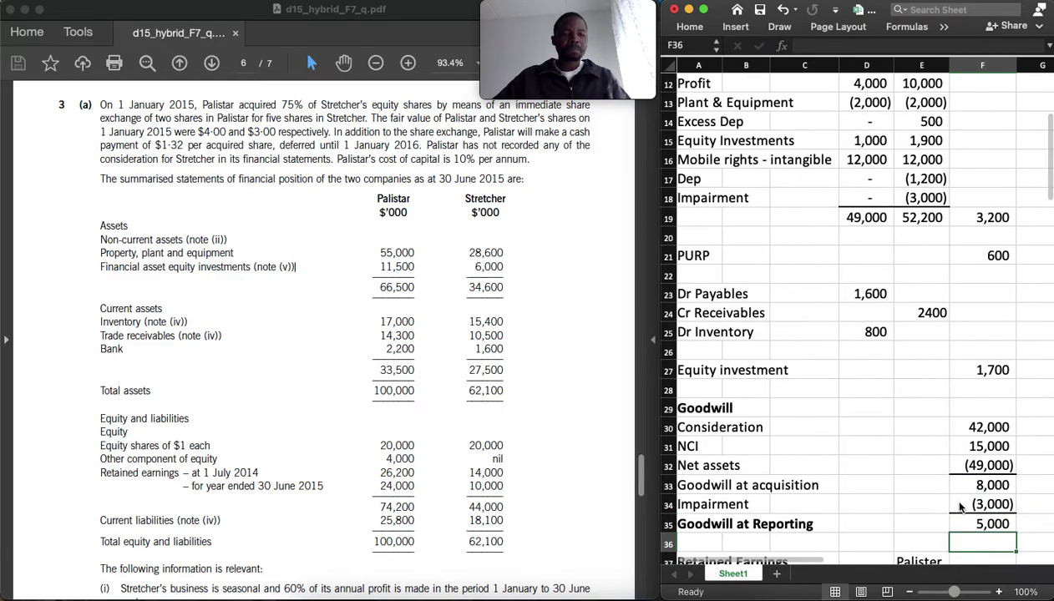
Enter Palistar's retained earnings as per accounts in E38 as opening balance plus profit for the year, =26200+24000
scroll(865, 526, "down", 3)
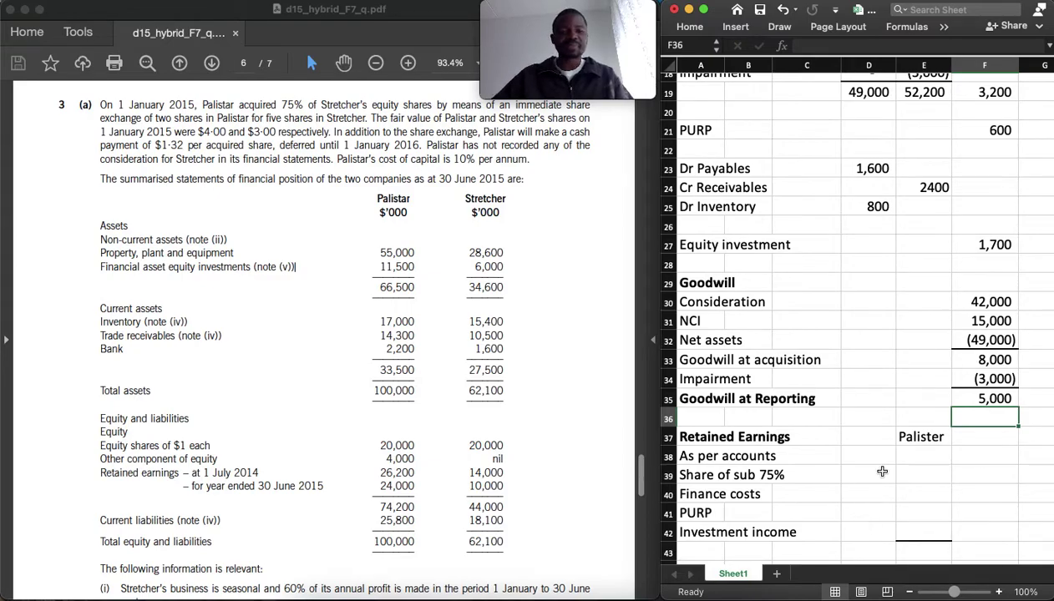
left_click(900, 456)
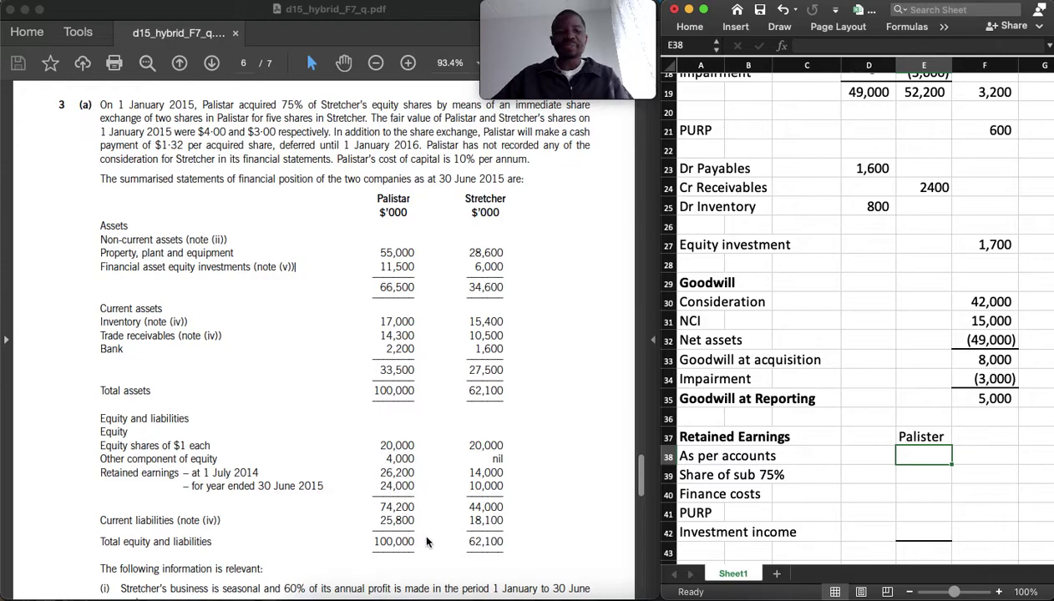
type("=")
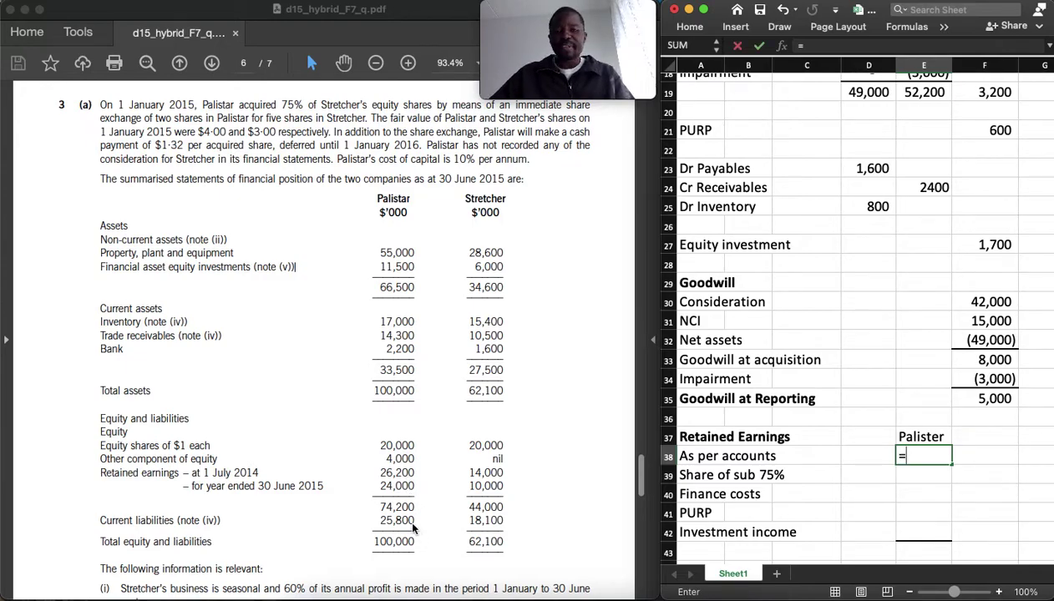
type("26200")
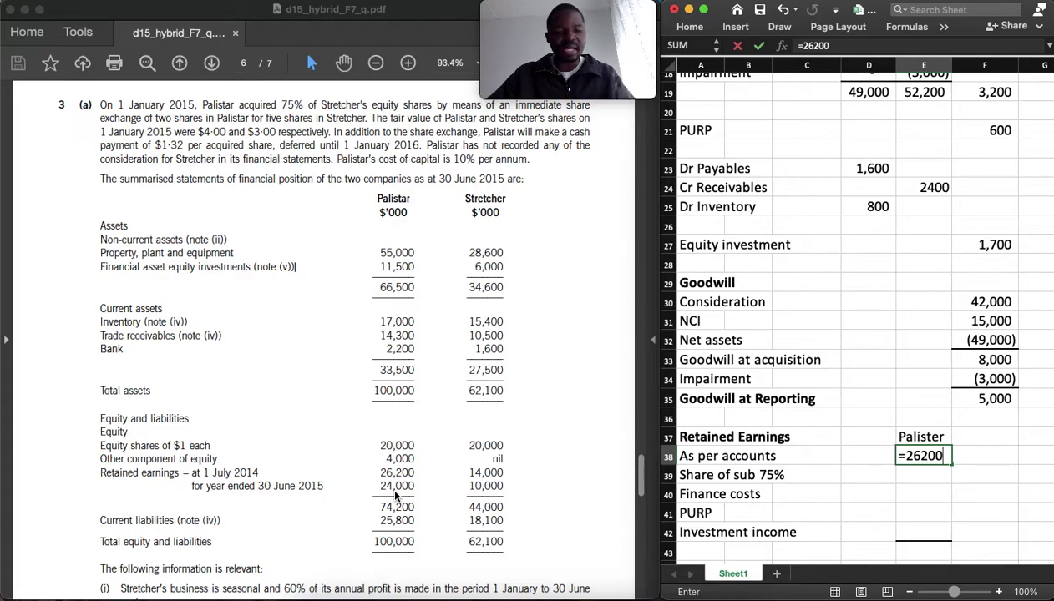
type("+24000")
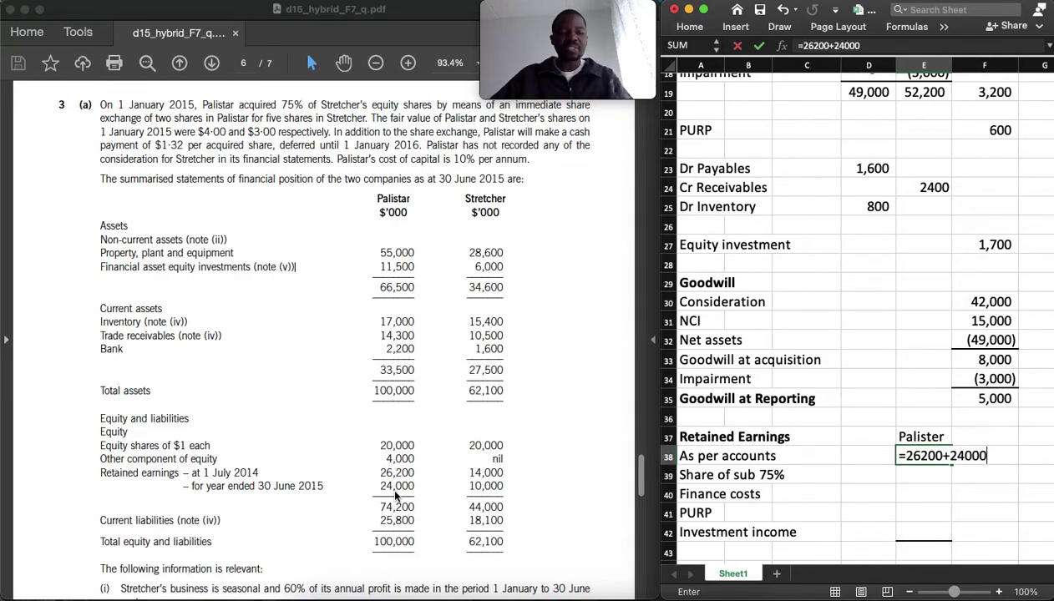
key("Return")
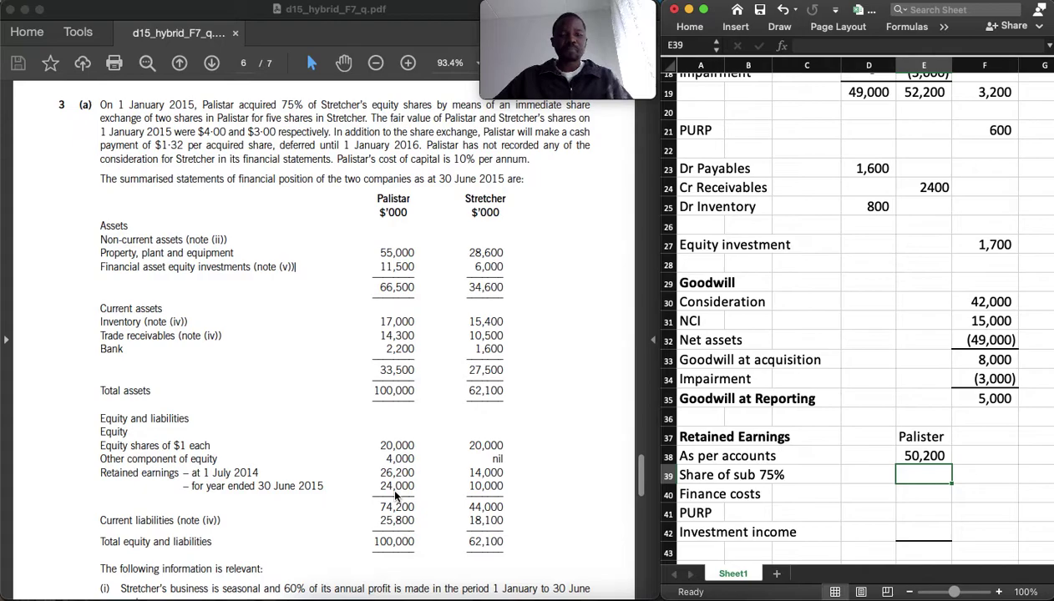
Calculate the 75% share of the subsidiary's post-acquisition movement in E39 as =F19*75%
type("=")
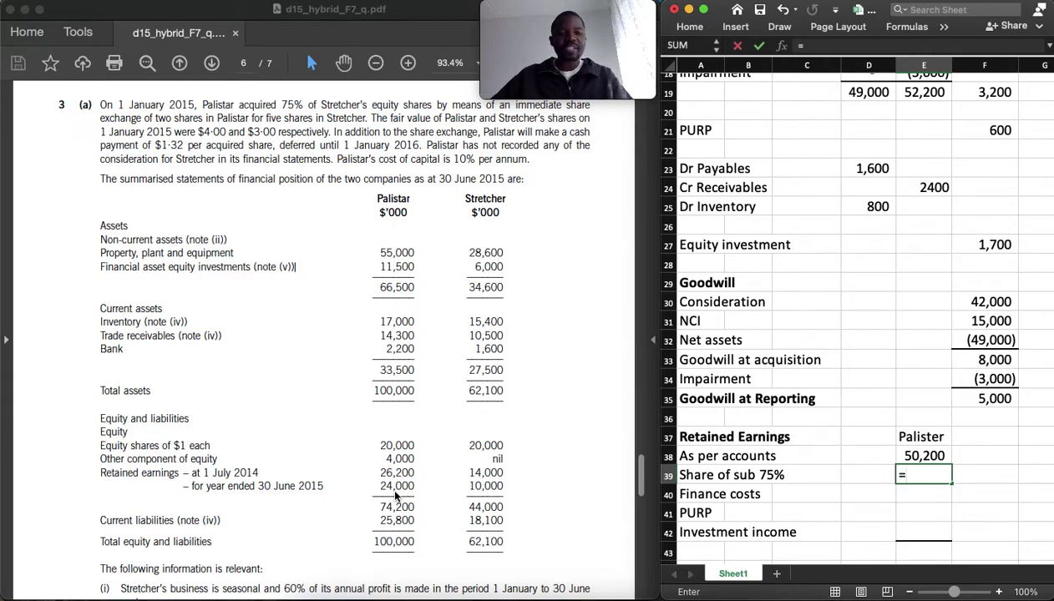
scroll(836, 455, "up", 10)
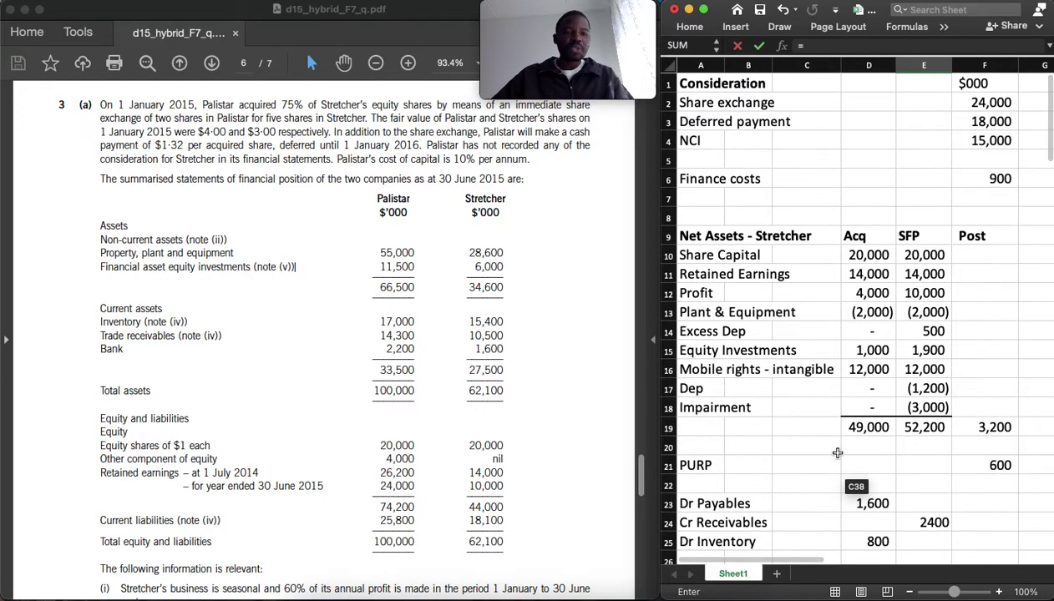
left_click(1003, 425)
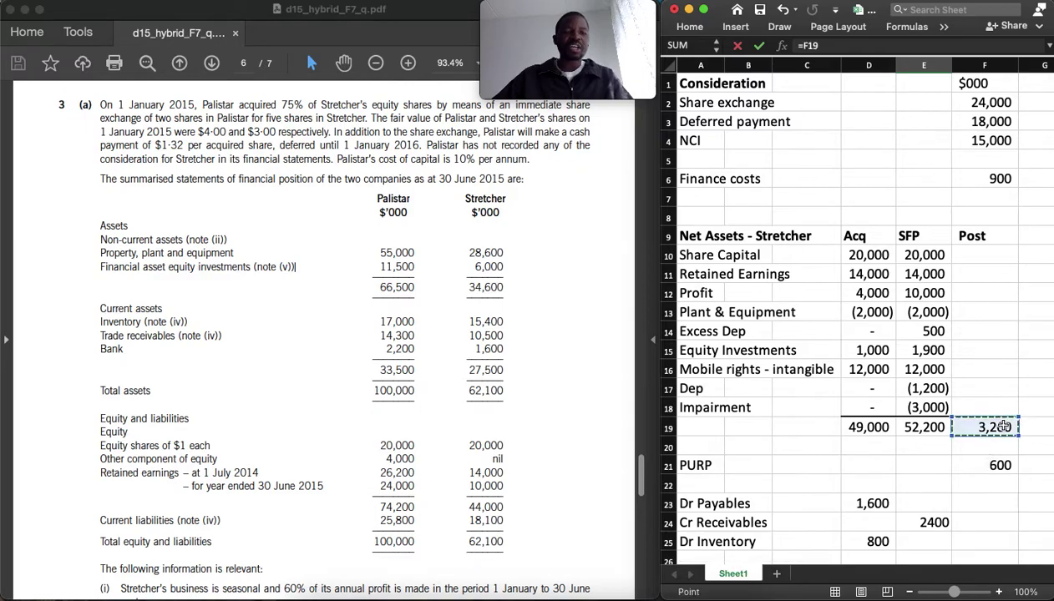
type("*")
scroll(1003, 425, "down", 8)
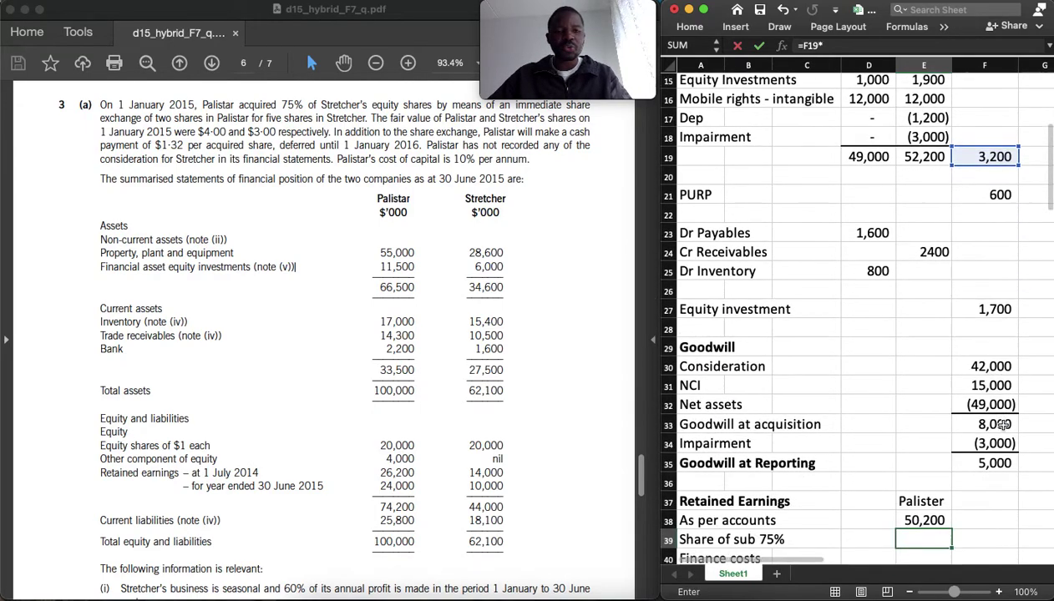
type("75%")
key("Return")
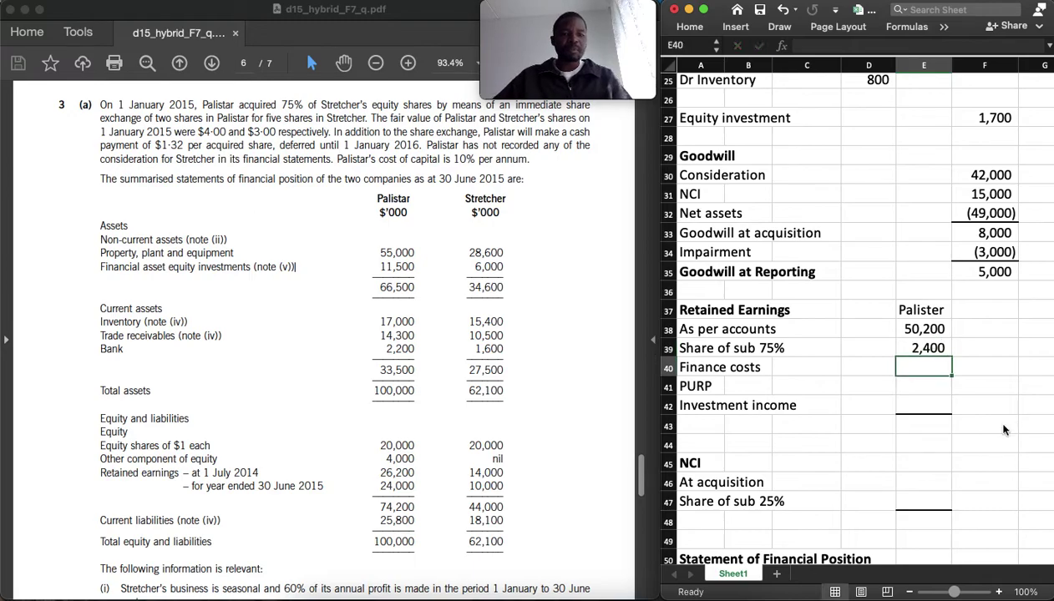
Deduct the finance costs in E40 of the retained earnings working with =-F6
type("=-")
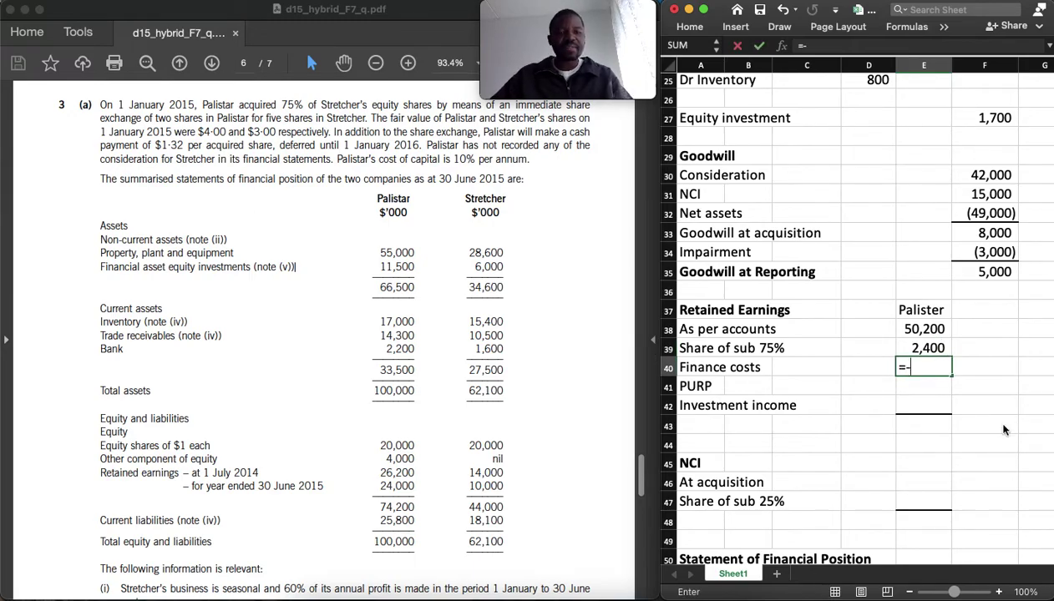
scroll(935, 313, "up", 10)
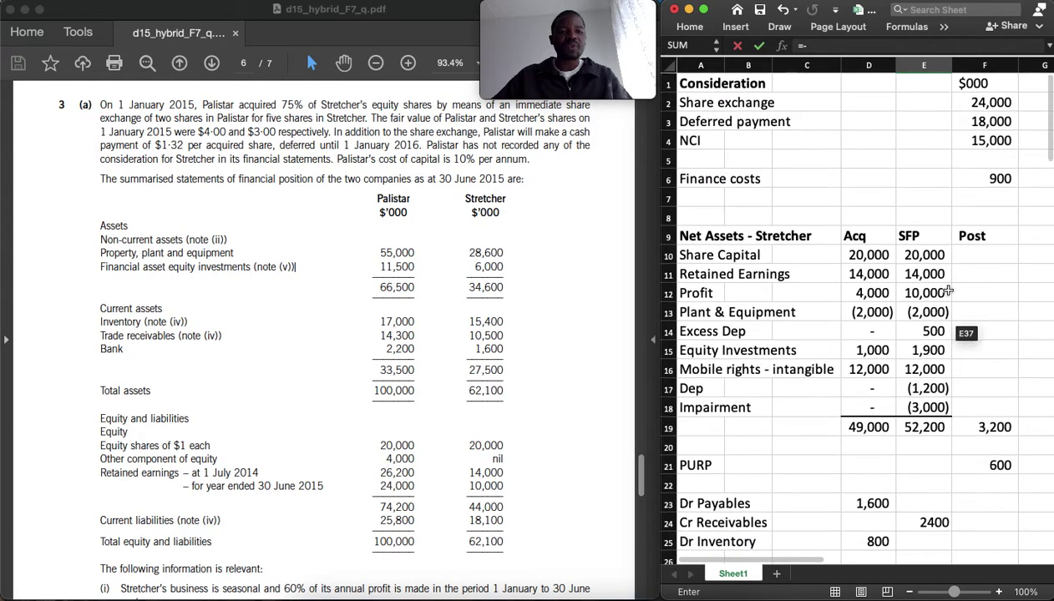
left_click(1000, 177)
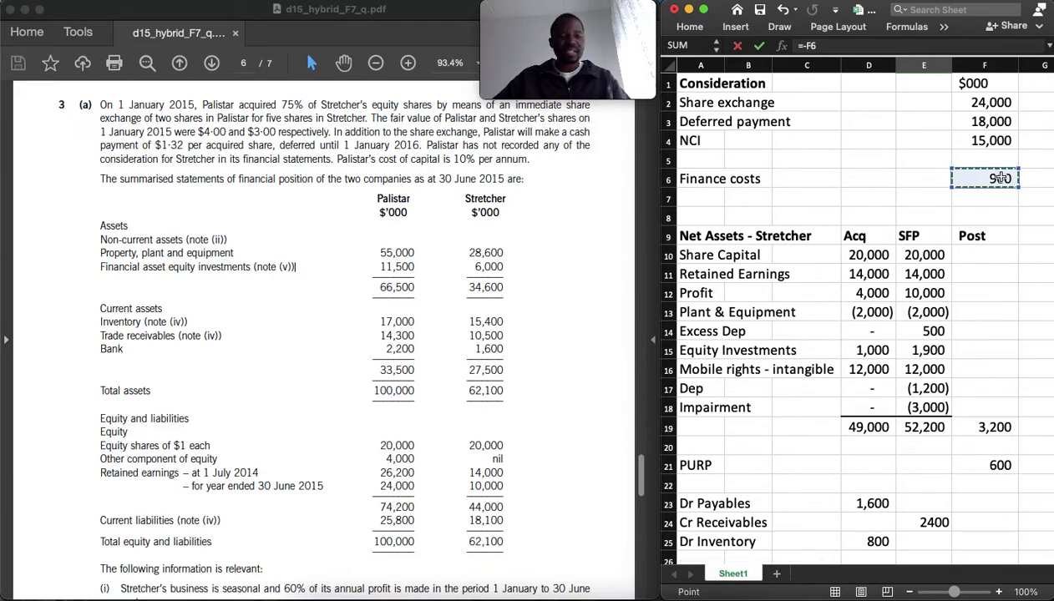
key("Return")
In the retained earnings working, deduct PURP in E41 with =-F21 and bring in investment income in E42 with =F27
type("=")
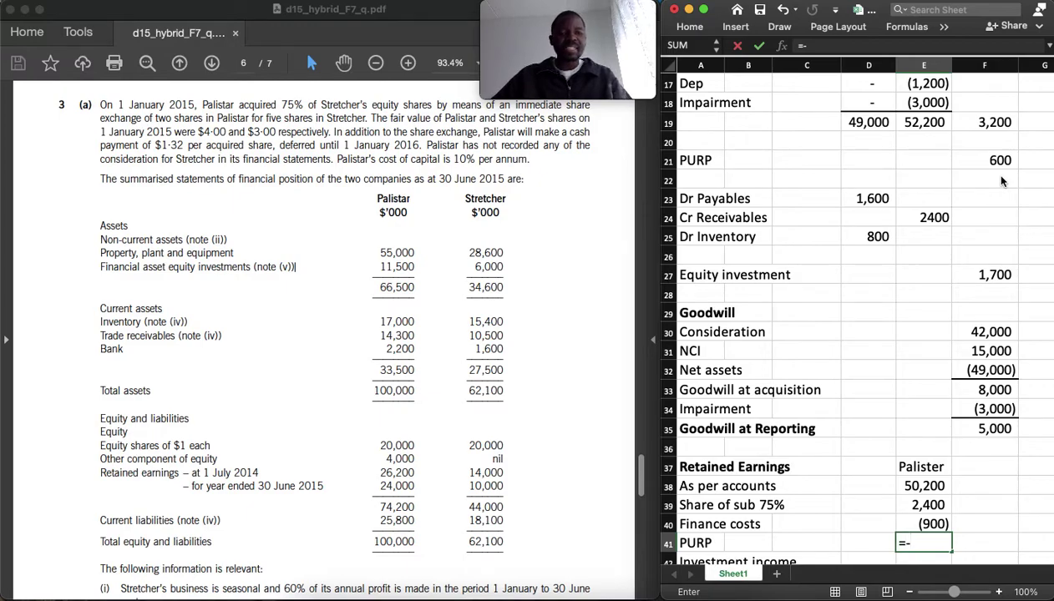
type("-")
left_click(999, 160)
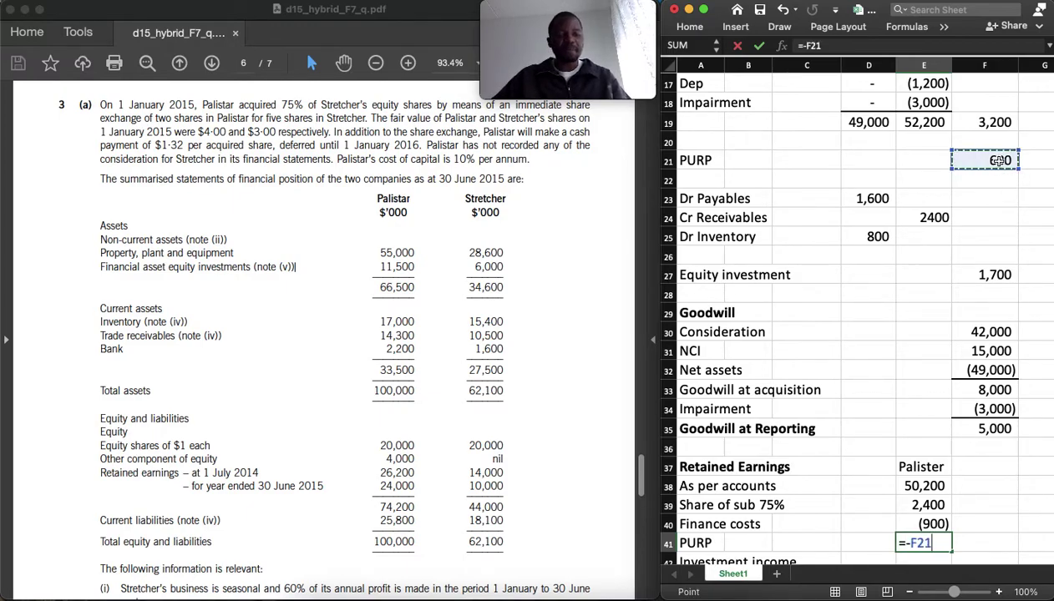
key("Return")
type("=")
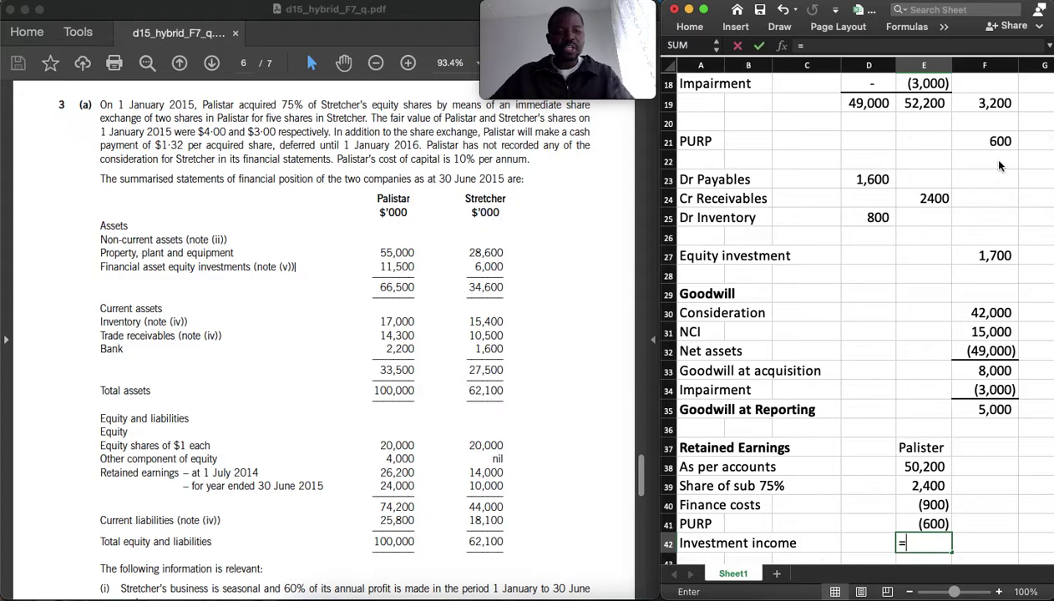
left_click(974, 253)
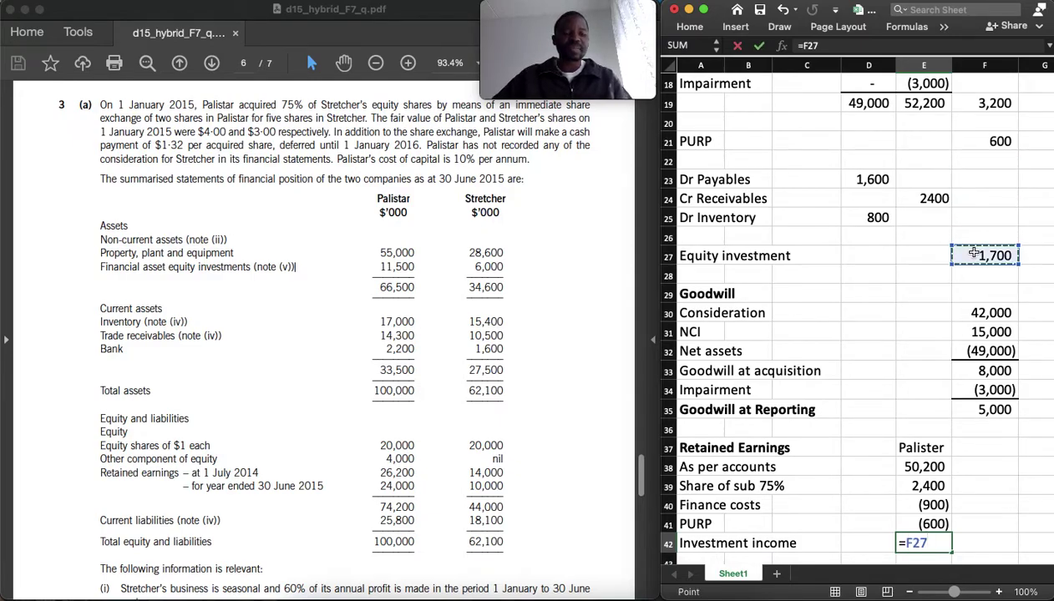
key("Return")
Total Palistar's retained earnings working in E43 with SUM over E38:E42
type("=")
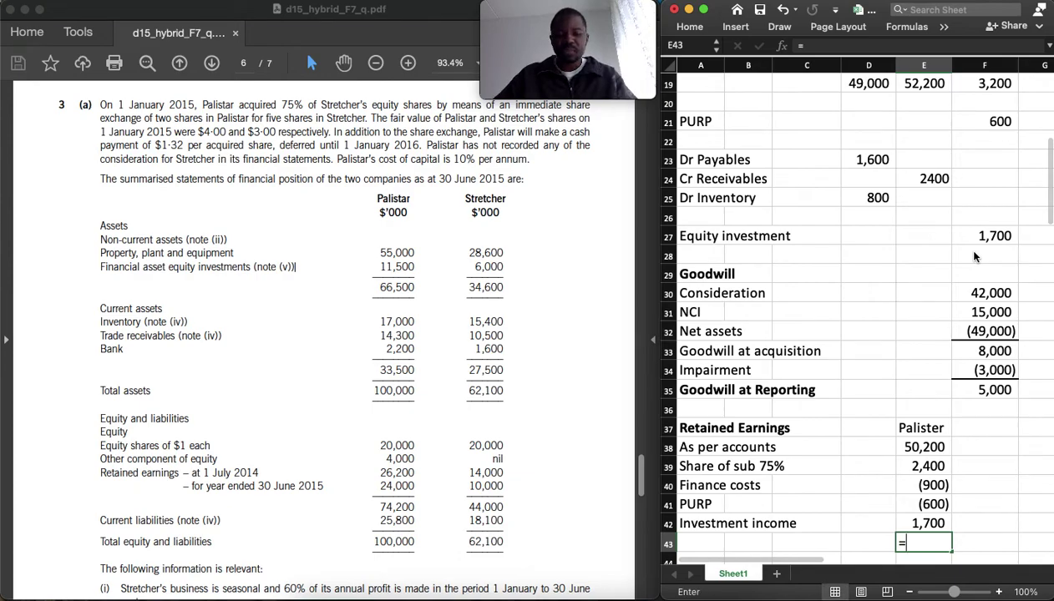
type("sum")
key("Tab")
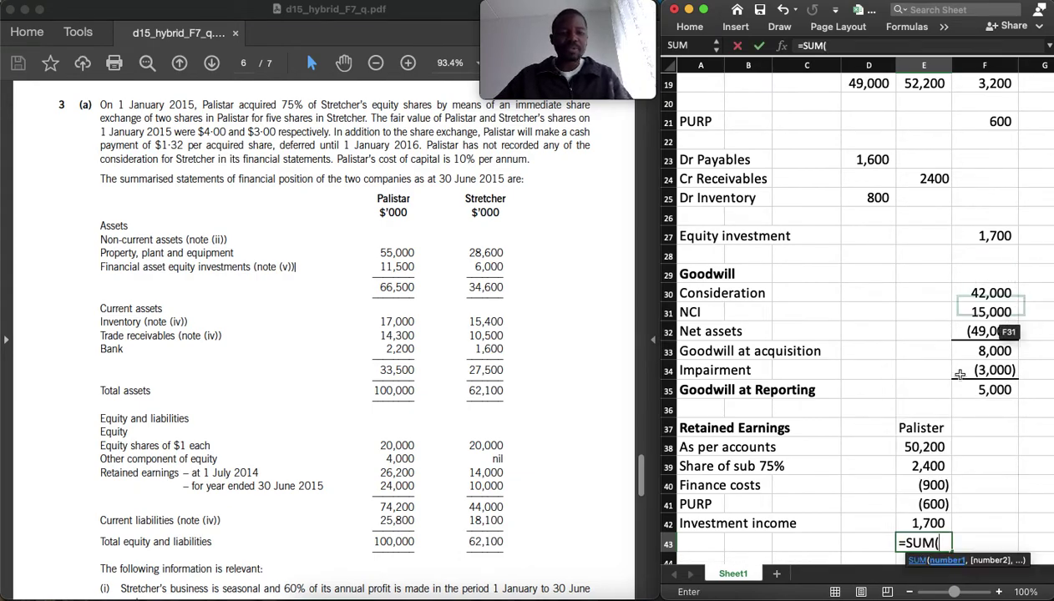
left_click(912, 451)
left_click_drag(911, 451, 914, 524)
key("Return")
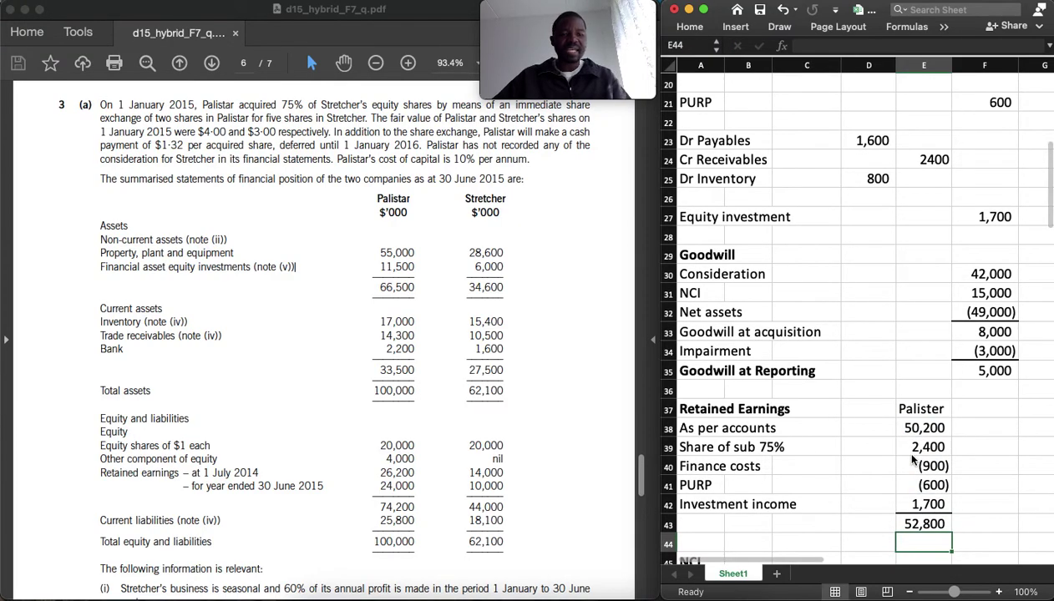
Link the NCI at acquisition in E46 to the NCI consideration figure with =F4
left_click(912, 454)
scroll(910, 456, "down", 3)
left_click(902, 461)
type("=")
scroll(860, 350, "up", 10)
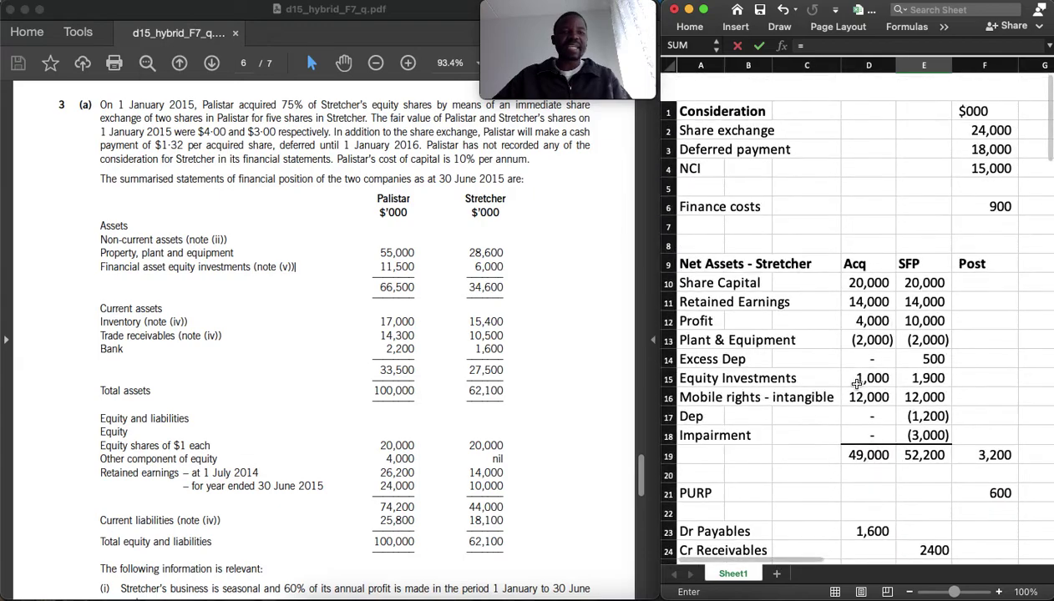
left_click(985, 141)
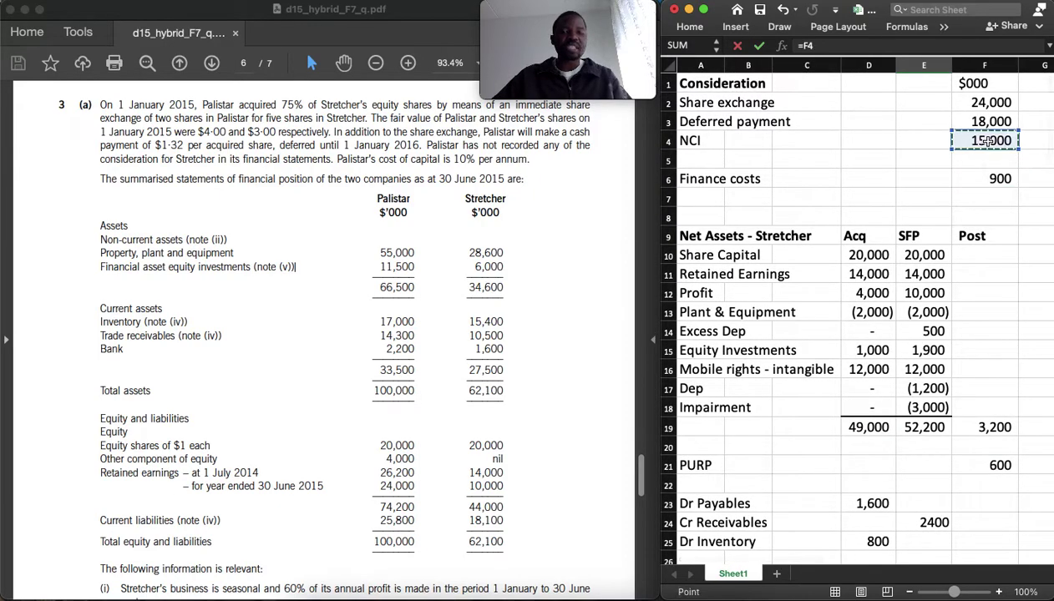
key("Return")
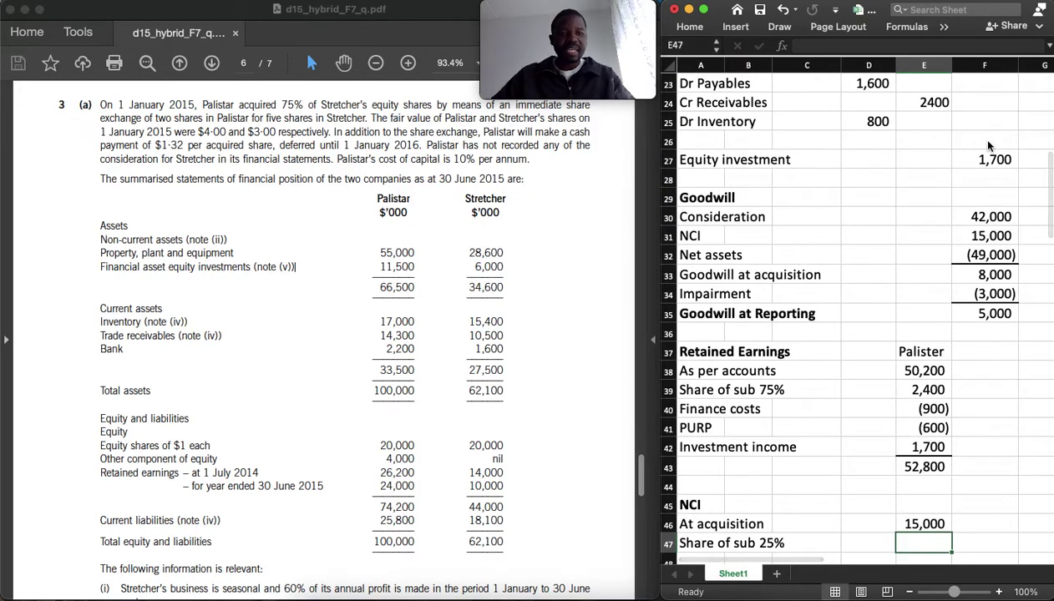
Calculate the NCI's 25% share of the subsidiary's post-acquisition movement in E47 as =F19*25%
type("=")
scroll(989, 216, "up", 8)
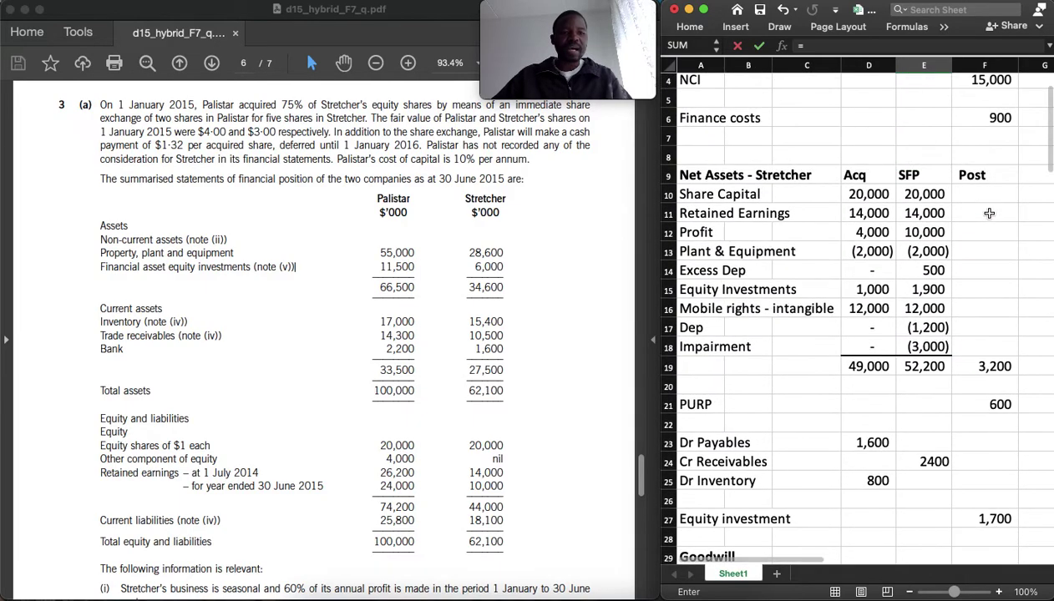
left_click(995, 370)
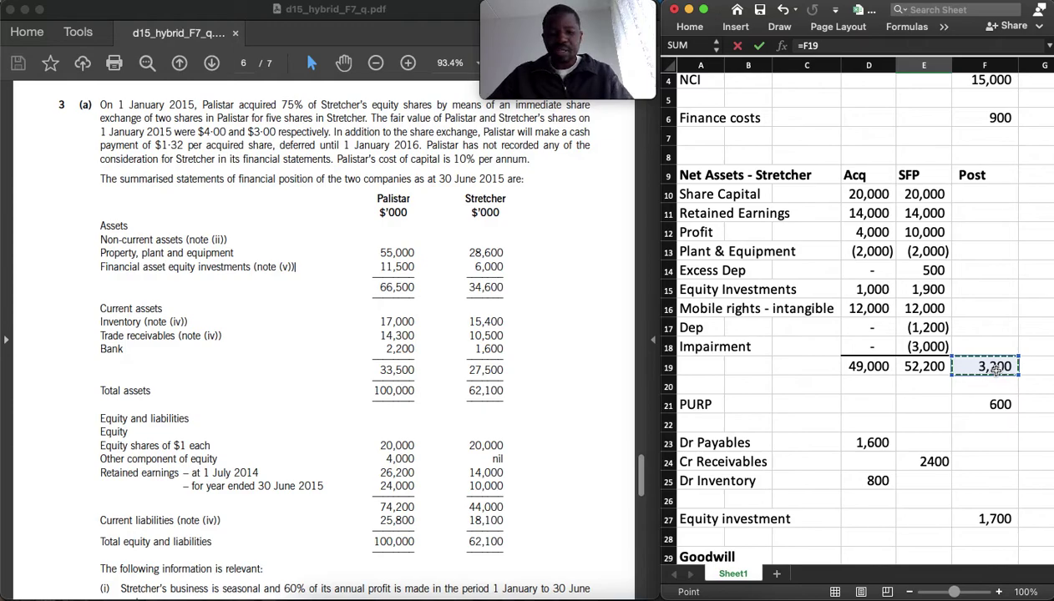
type("*")
scroll(995, 370, "down", 12)
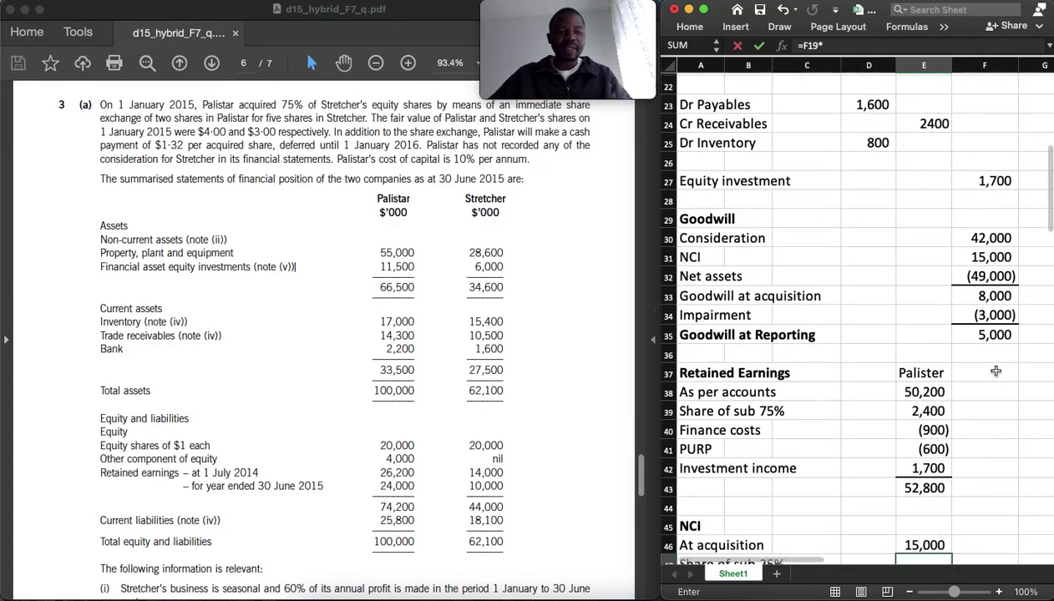
type("25%")
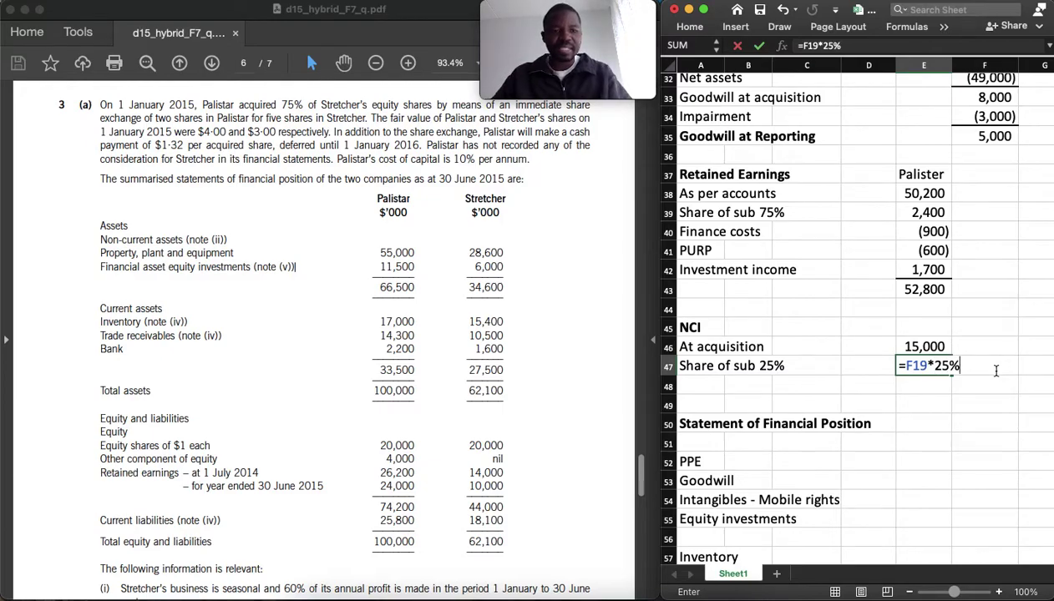
key("Return")
Total the NCI working in E48 with SUM over E46:E47
type("=sum(")
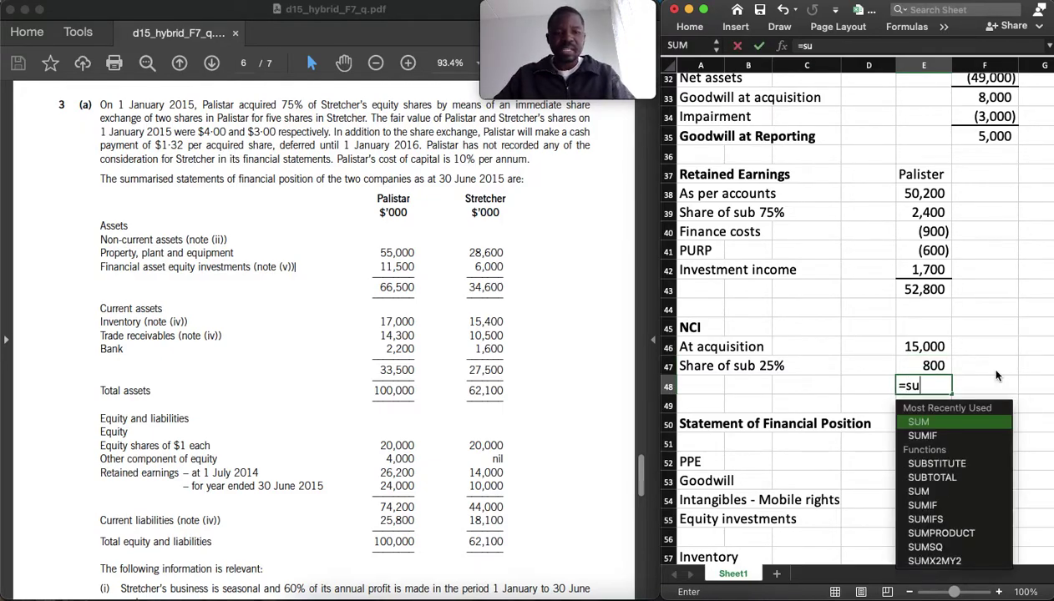
left_click(933, 346)
key("shift+Down")
key("Return")
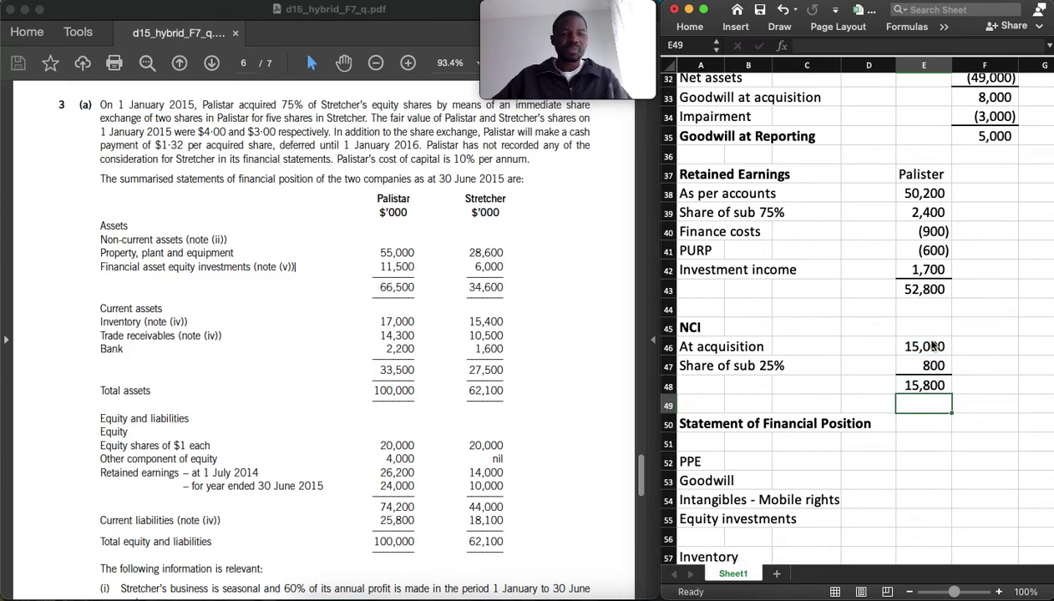
Enter consolidated PPE in F52 as both companies' balances plus the fair value and excess depreciation adjustments, =55000+28600+E13+E14
left_click(931, 450)
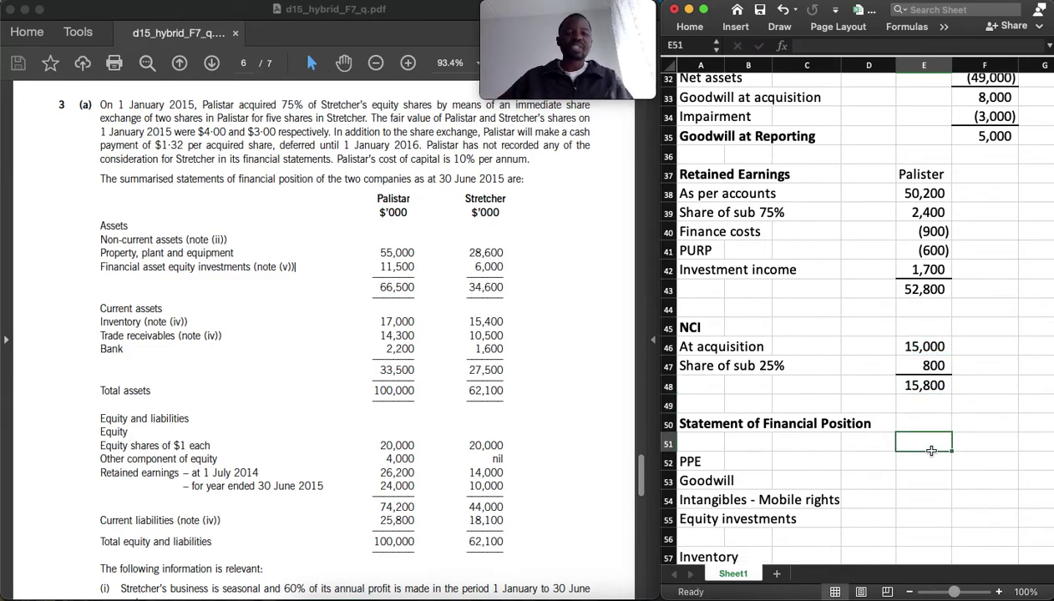
key("Down")
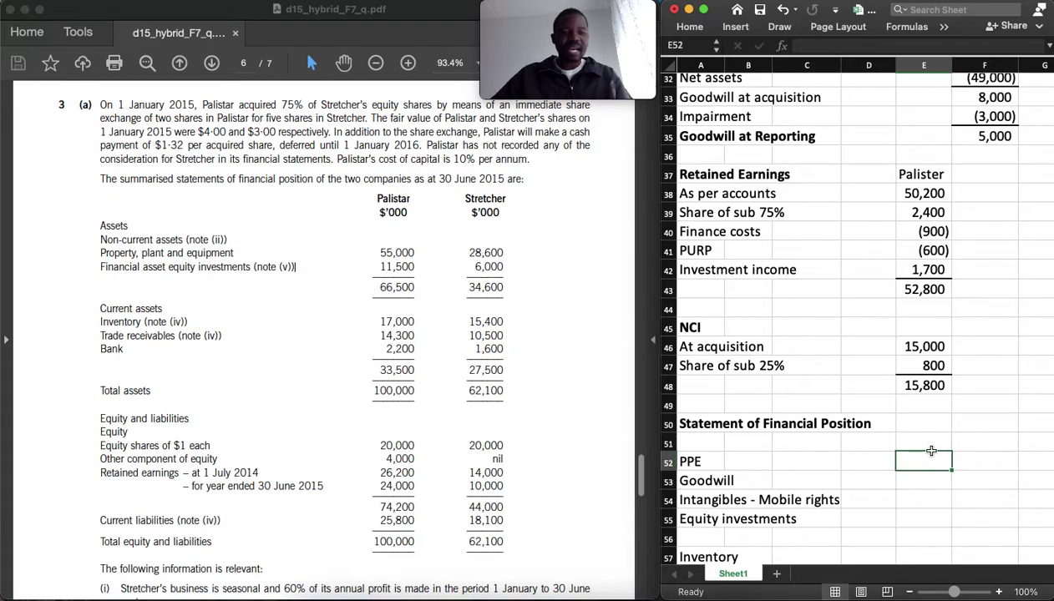
key("Right")
type("=")
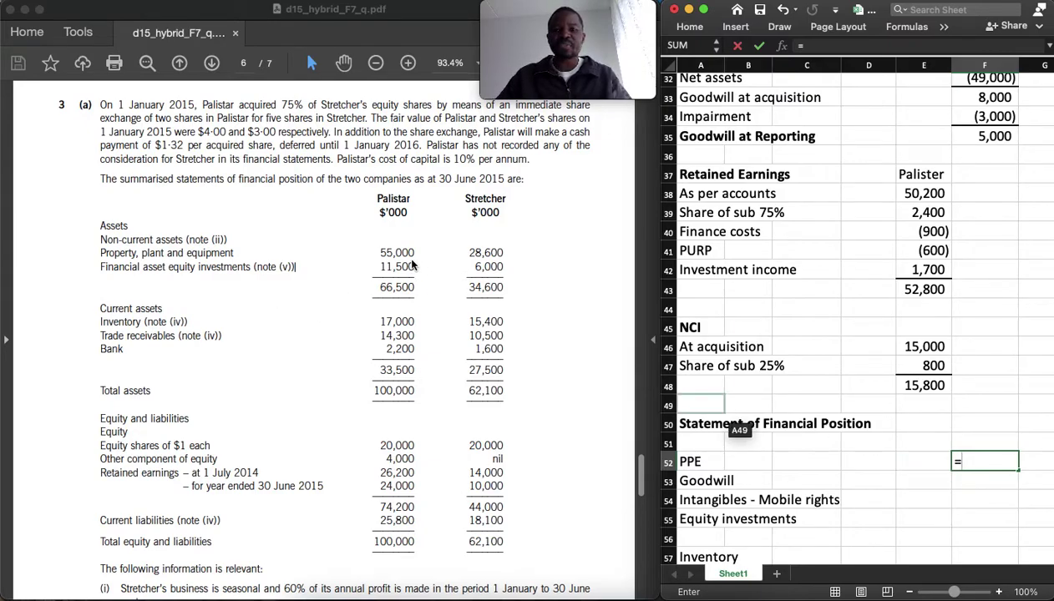
type("55000")
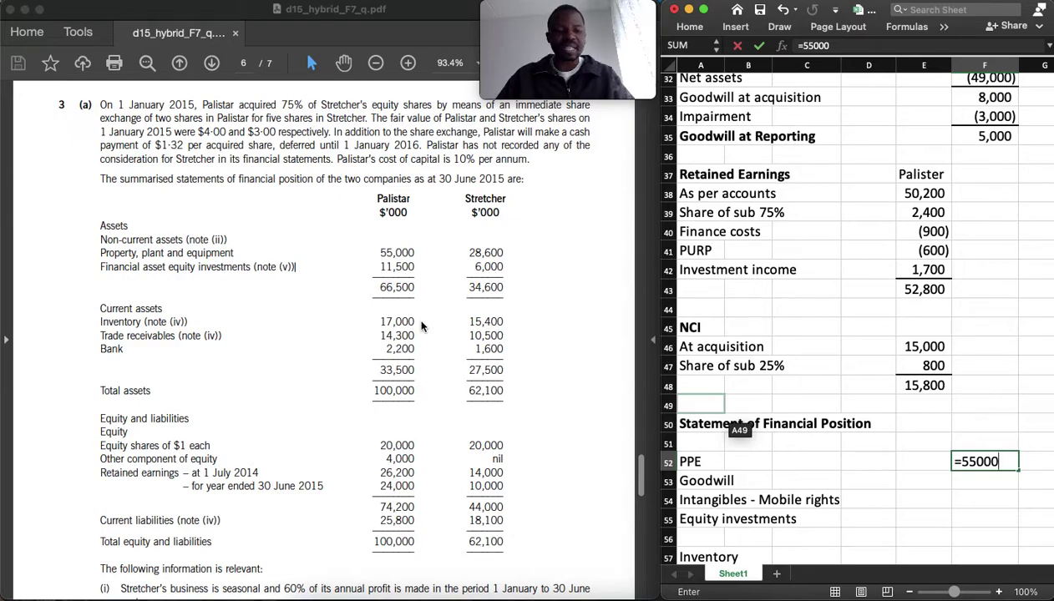
type("+28600")
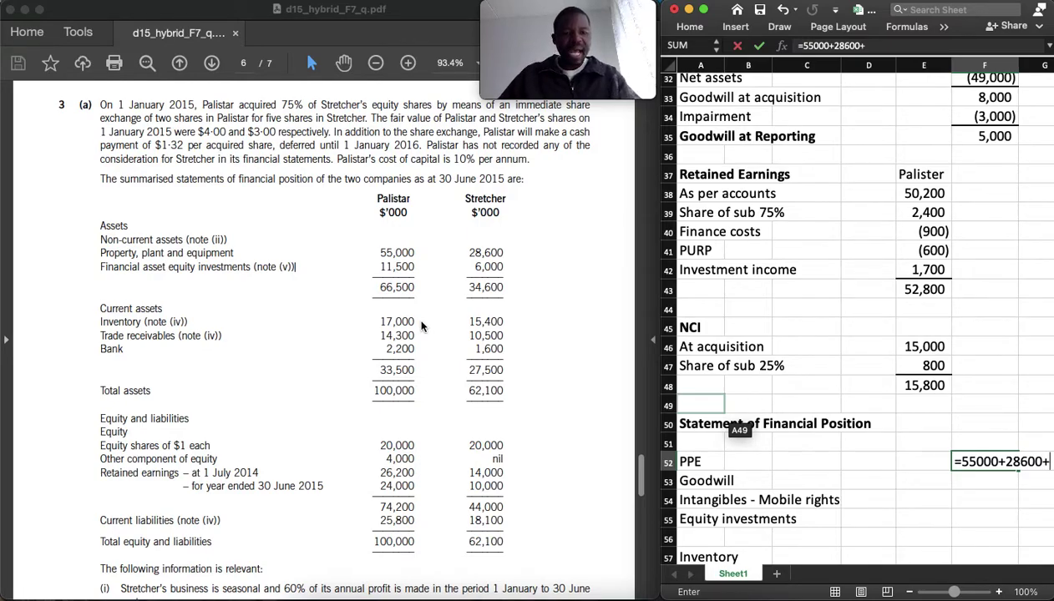
type("+")
scroll(976, 244, "up", 10)
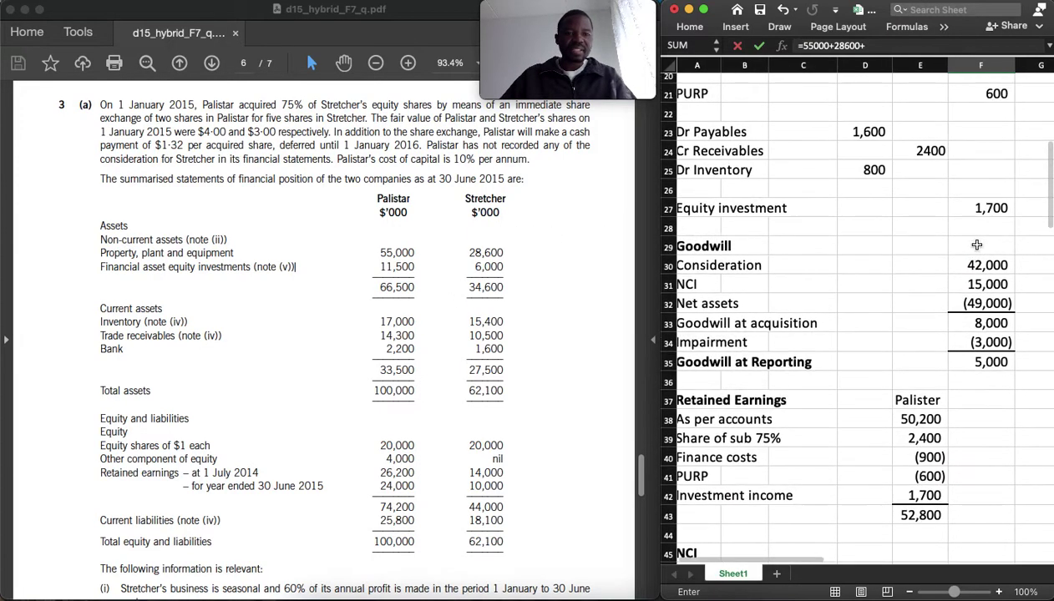
scroll(976, 244, "up", 2)
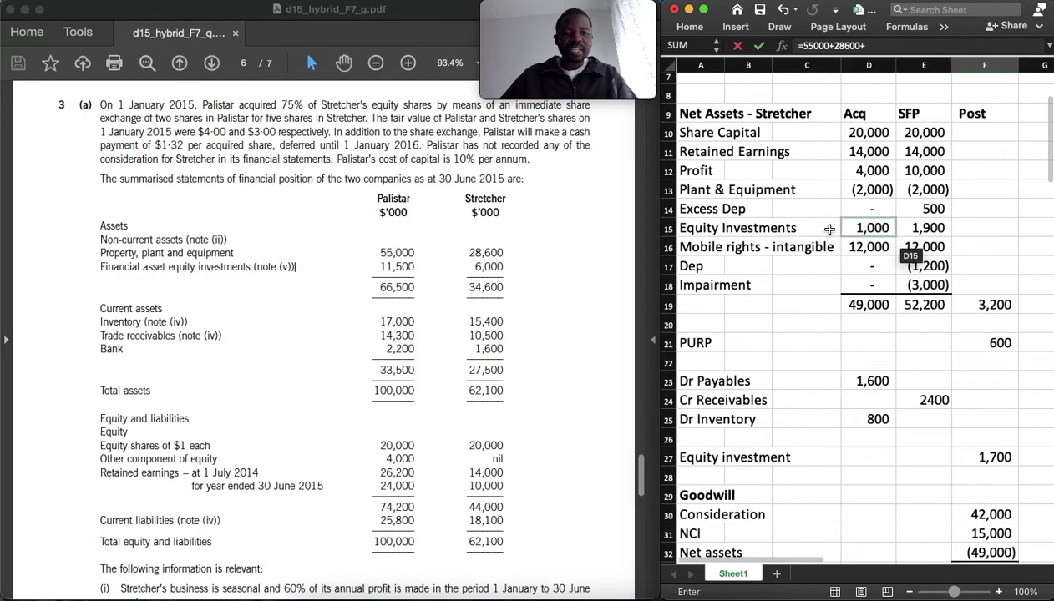
left_click(919, 191)
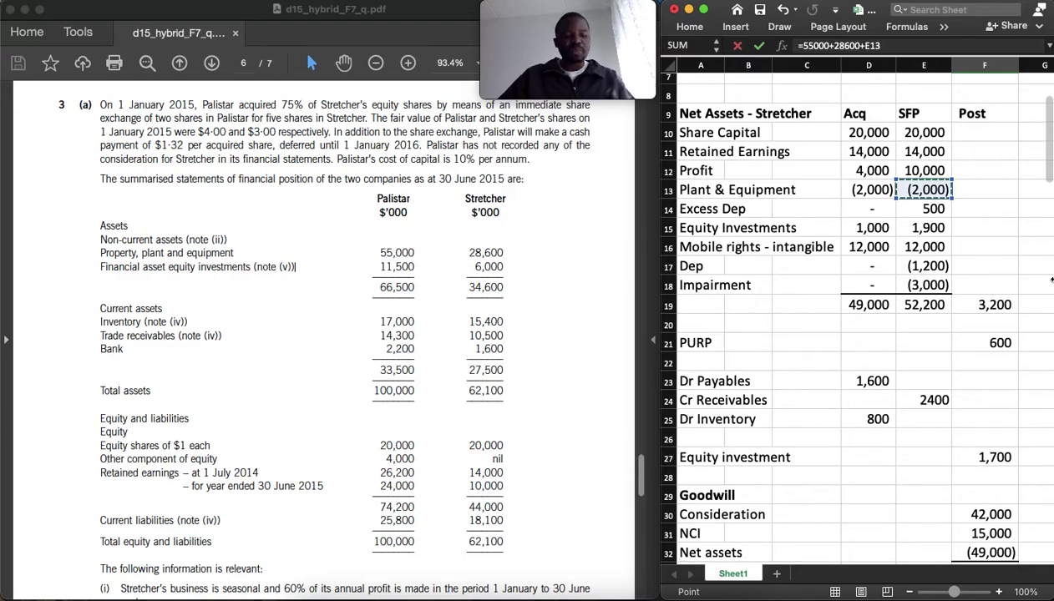
type("+")
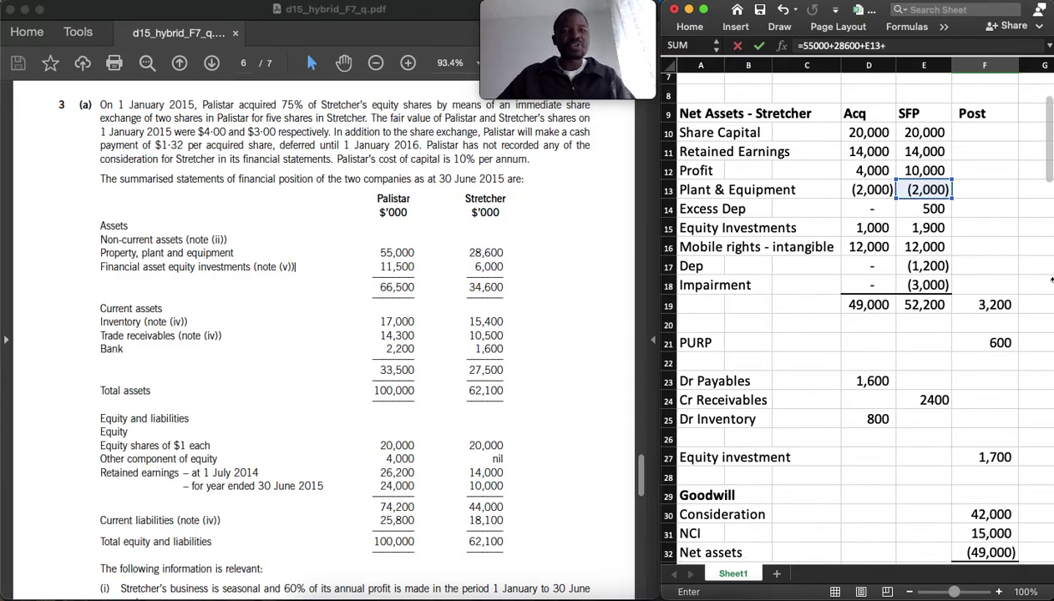
left_click(930, 208)
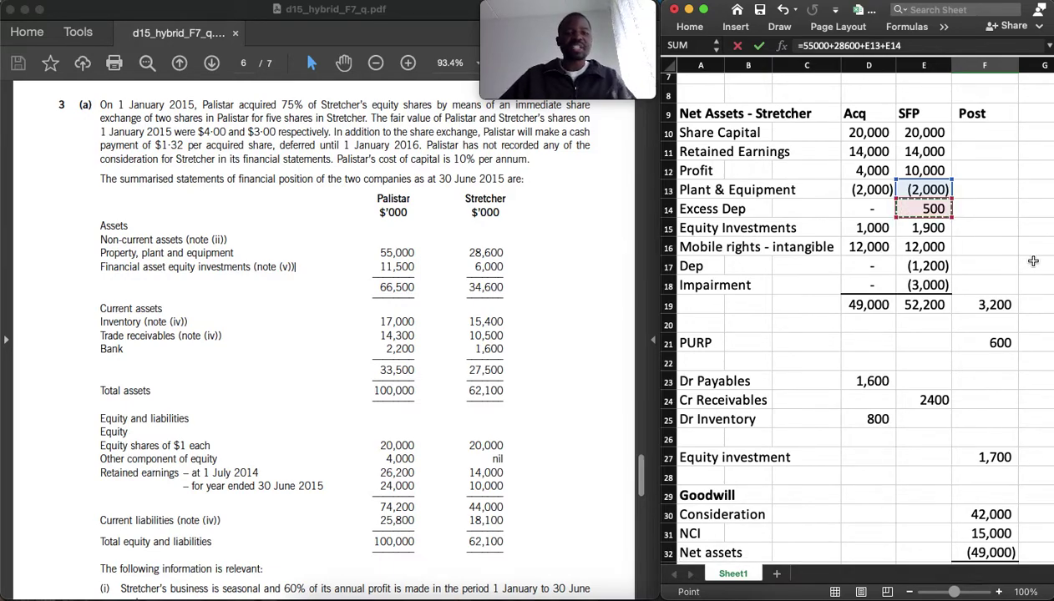
key("Return")
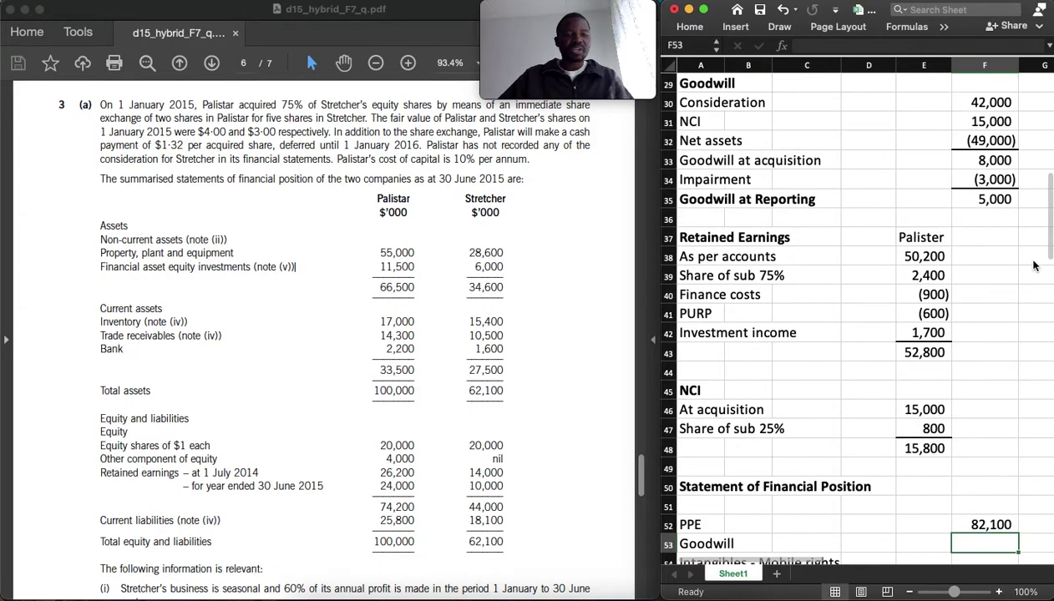
Link Goodwill in F53 of the statement of financial position to Goodwill at Reporting with =F35
type("=")
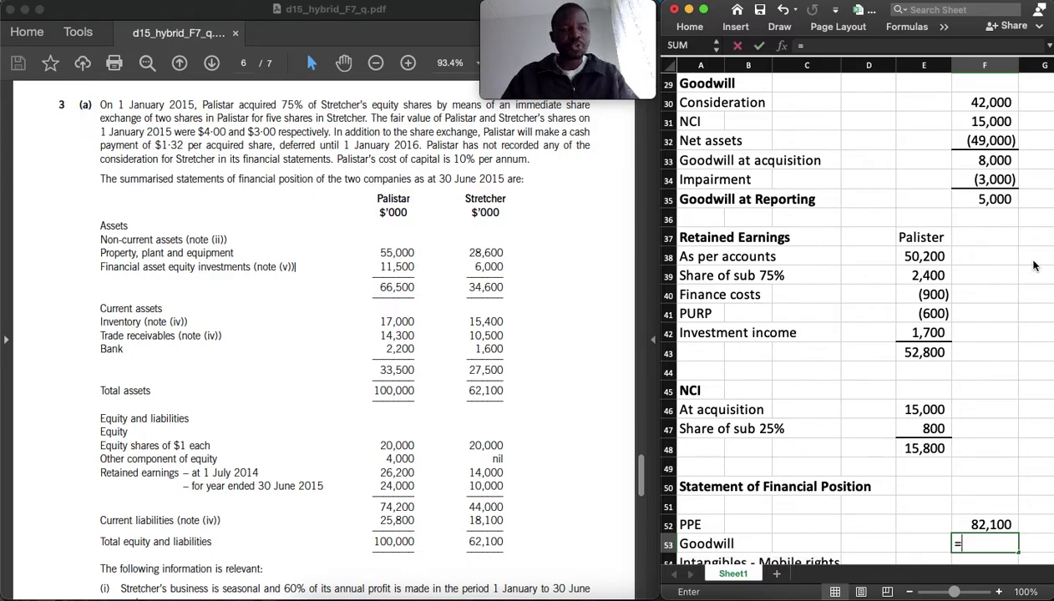
left_click(994, 201)
key("Return")
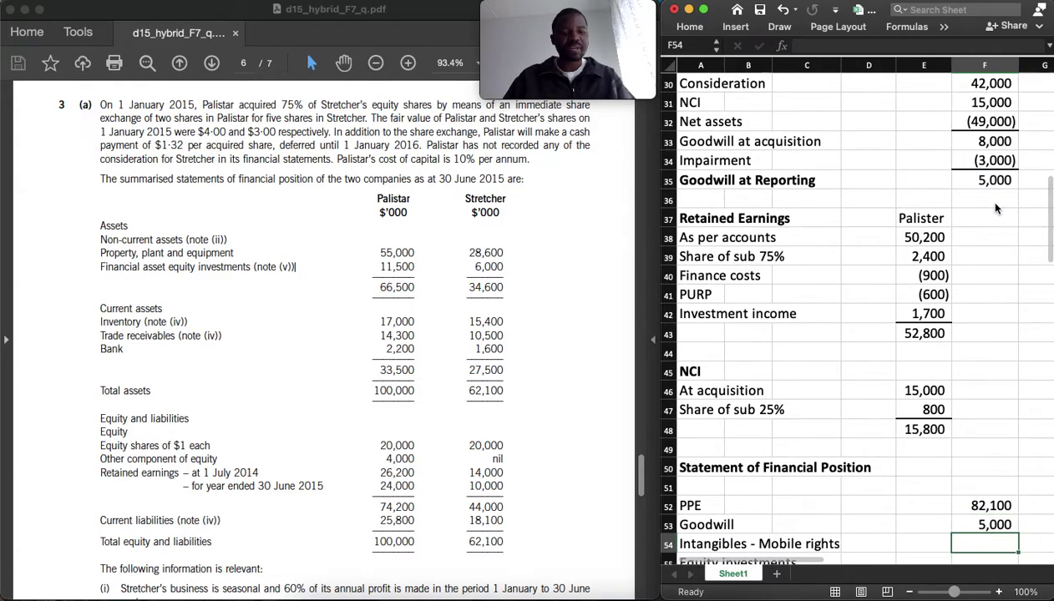
Calculate Intangibles - Mobile rights in F54 as the reporting-date value net of depreciation, =E16+E17
type("=")
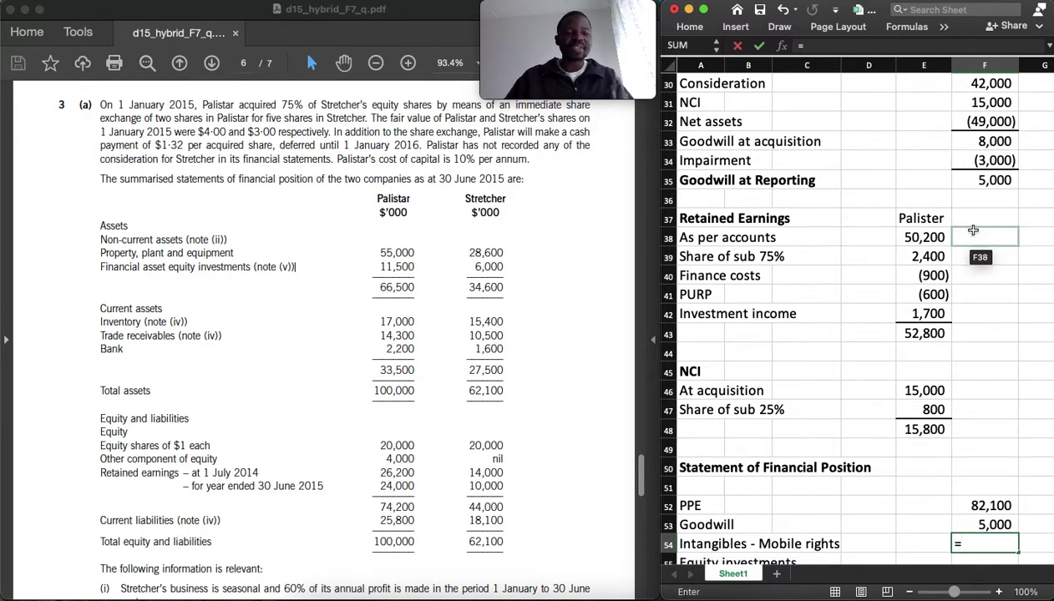
scroll(972, 230, "up", 10)
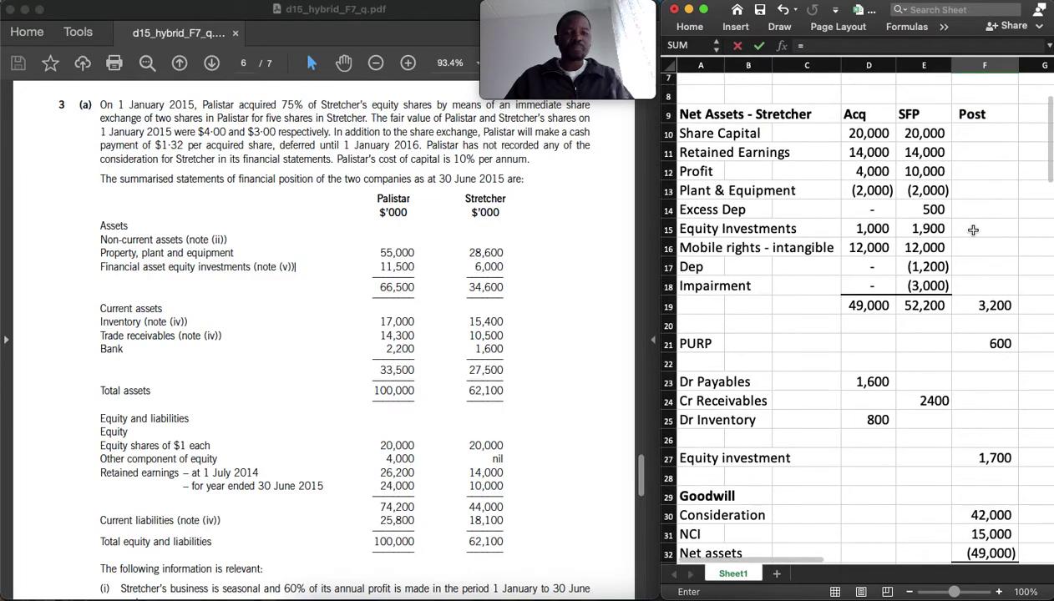
left_click(929, 248)
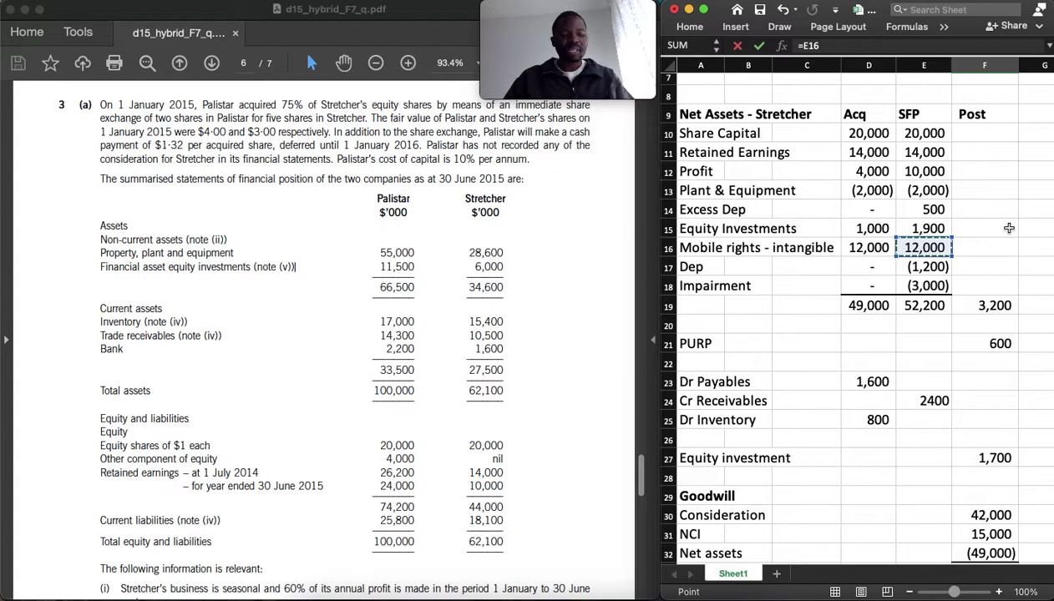
type("+")
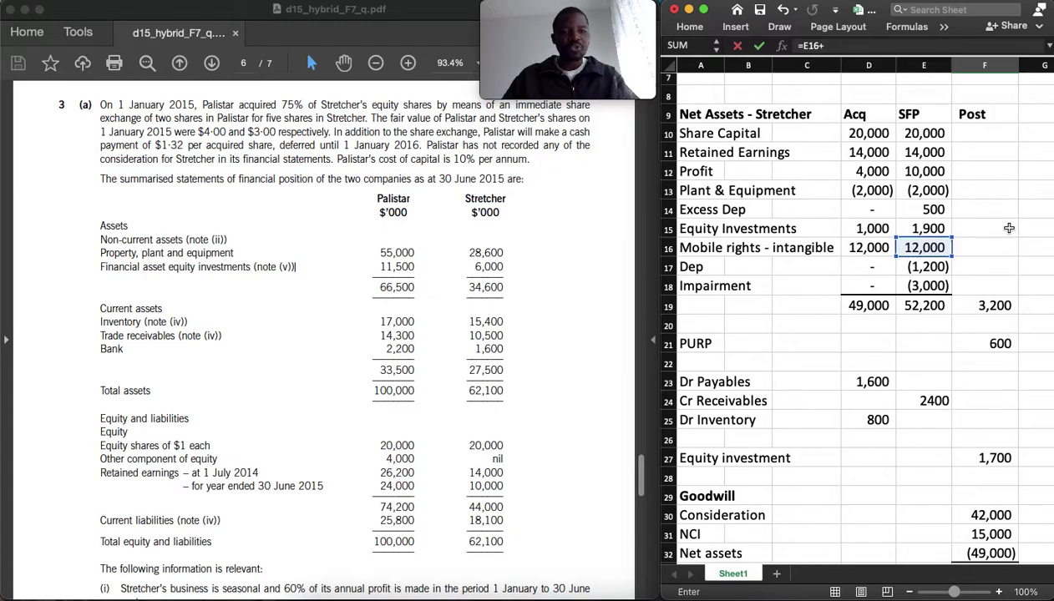
left_click(939, 266)
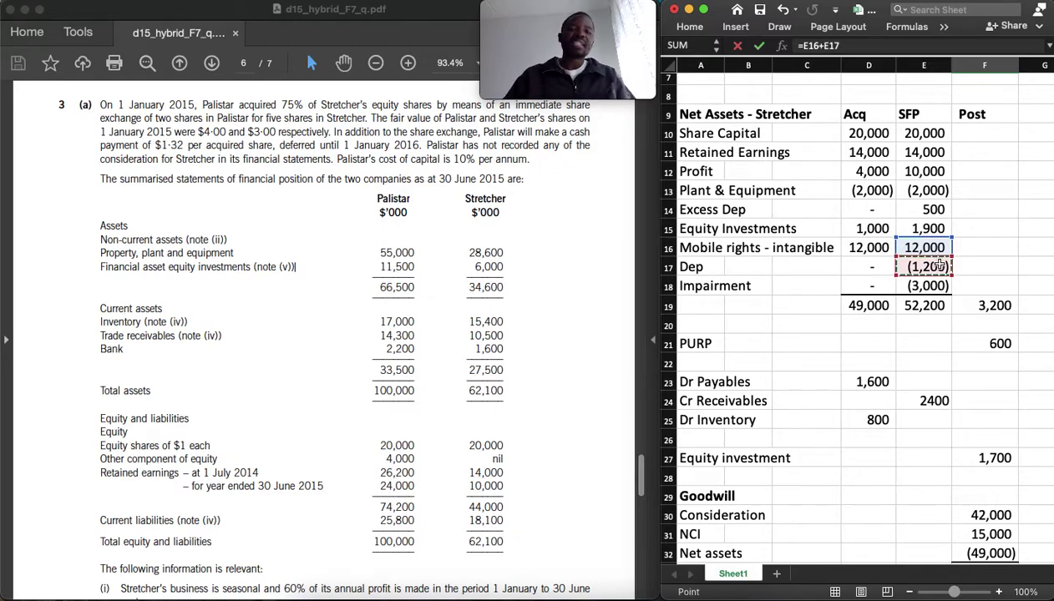
key("Return")
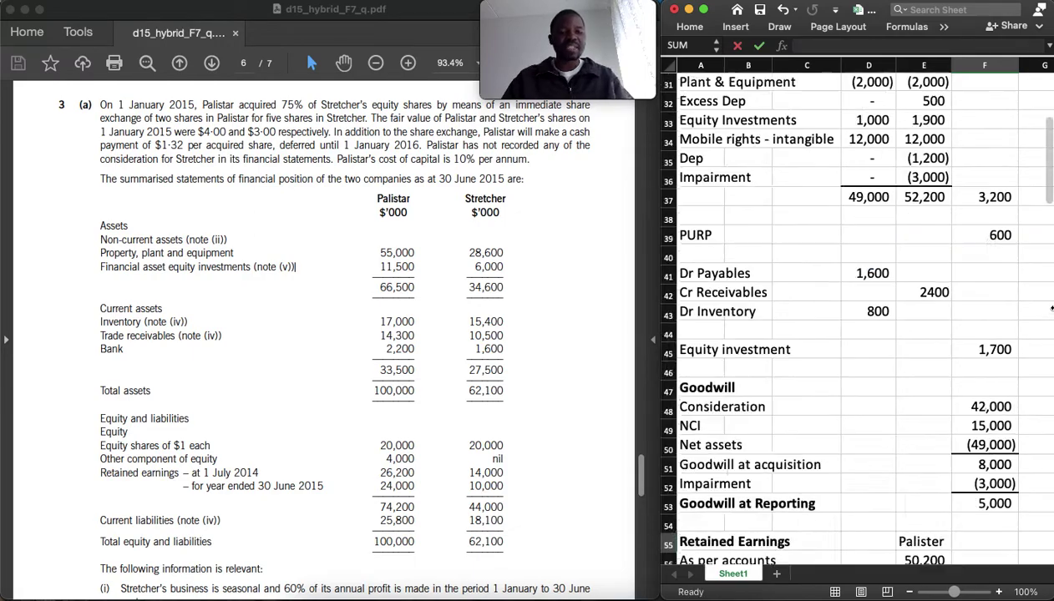
Enter consolidated equity investments in F55 as both companies' reporting-date fair values from note (v), =13200+7900
type("=")
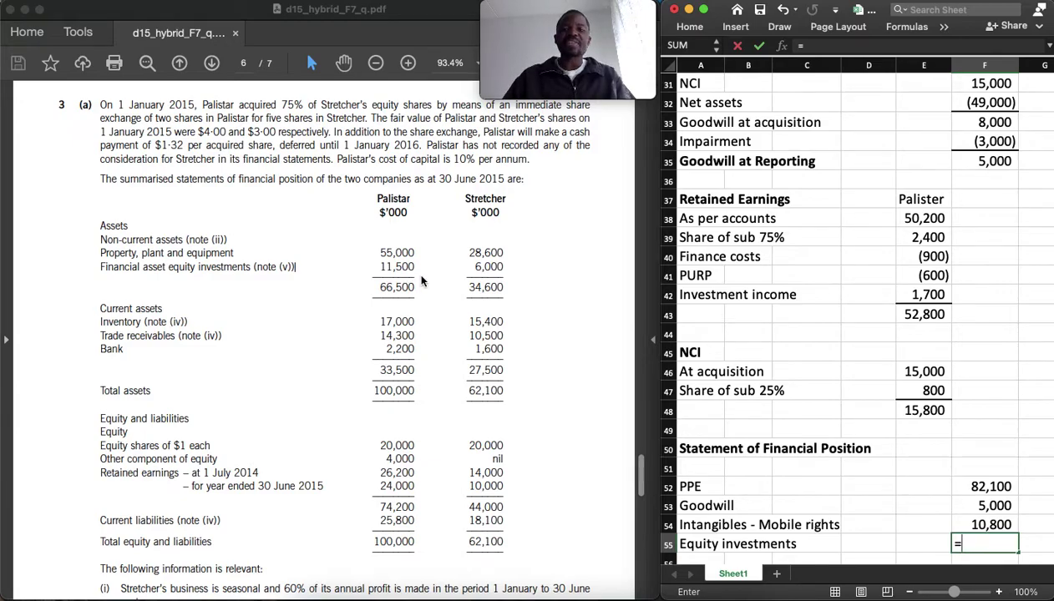
scroll(445, 398, "down", 10)
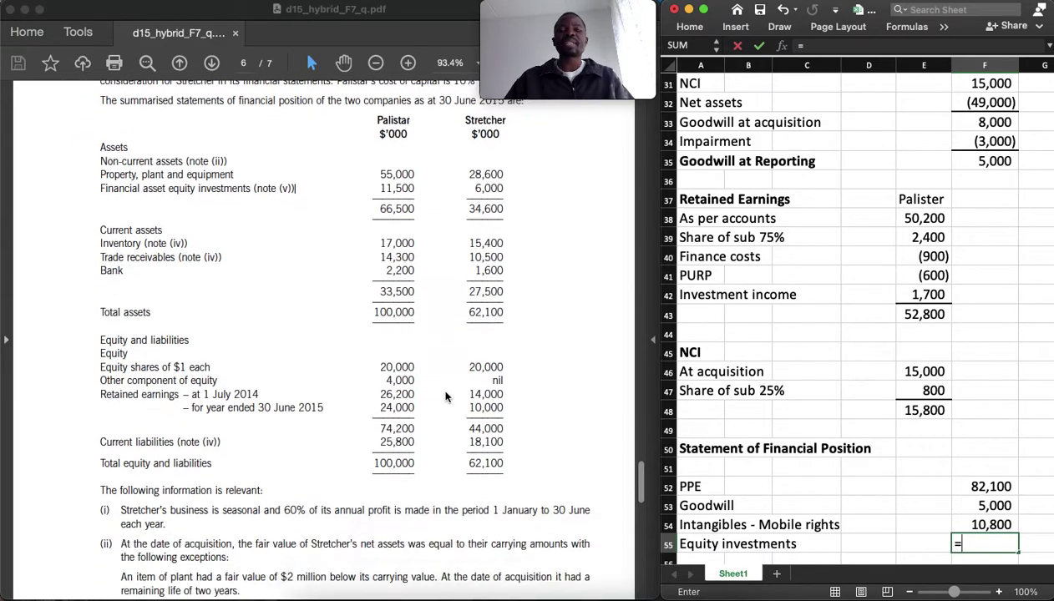
scroll(445, 398, "down", 5)
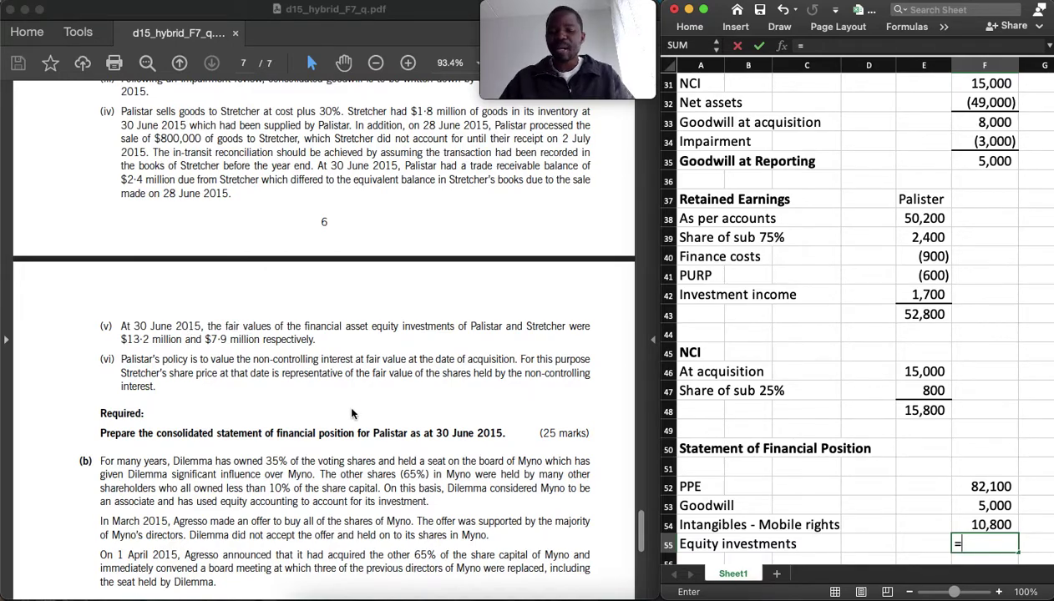
type("3200+7900")
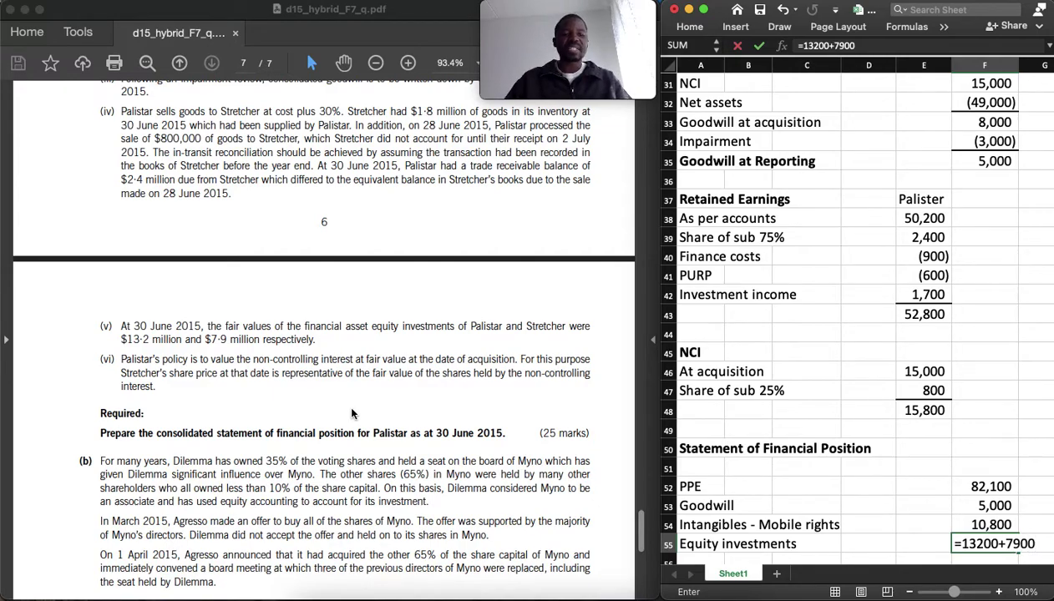
key("Return")
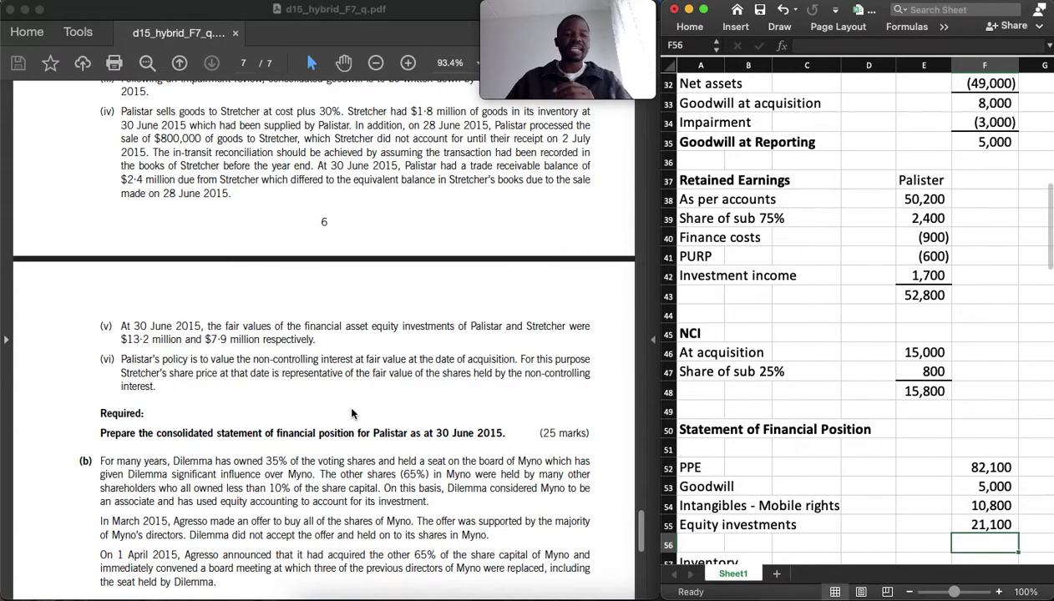
Enter consolidated inventory in F57 as both companies' balances plus goods in transit less the PURP, =17000+15400+D25-F21
scroll(352, 413, "down", 3)
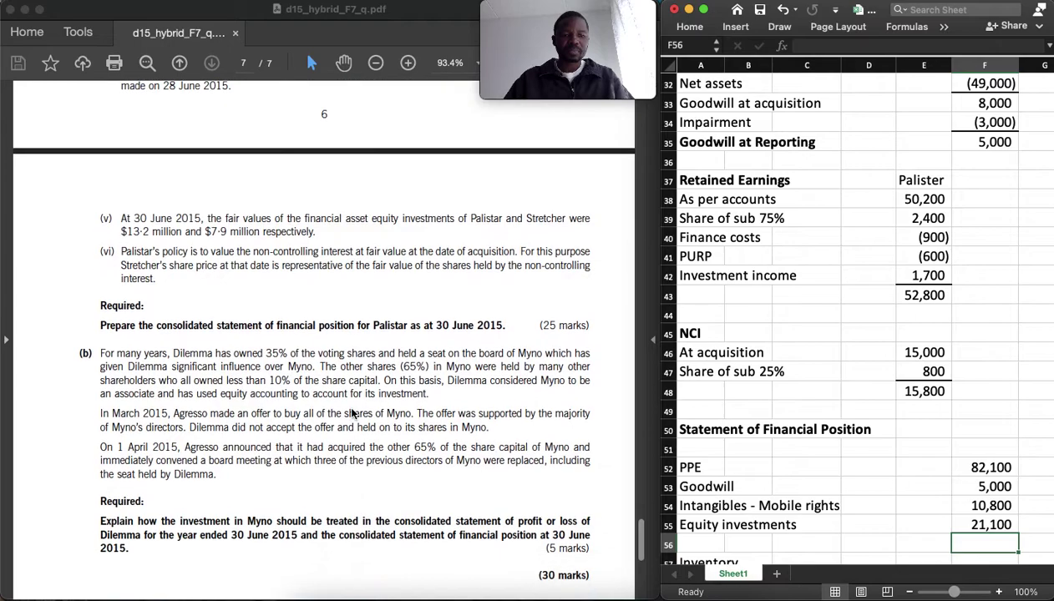
scroll(868, 409, "down", 5)
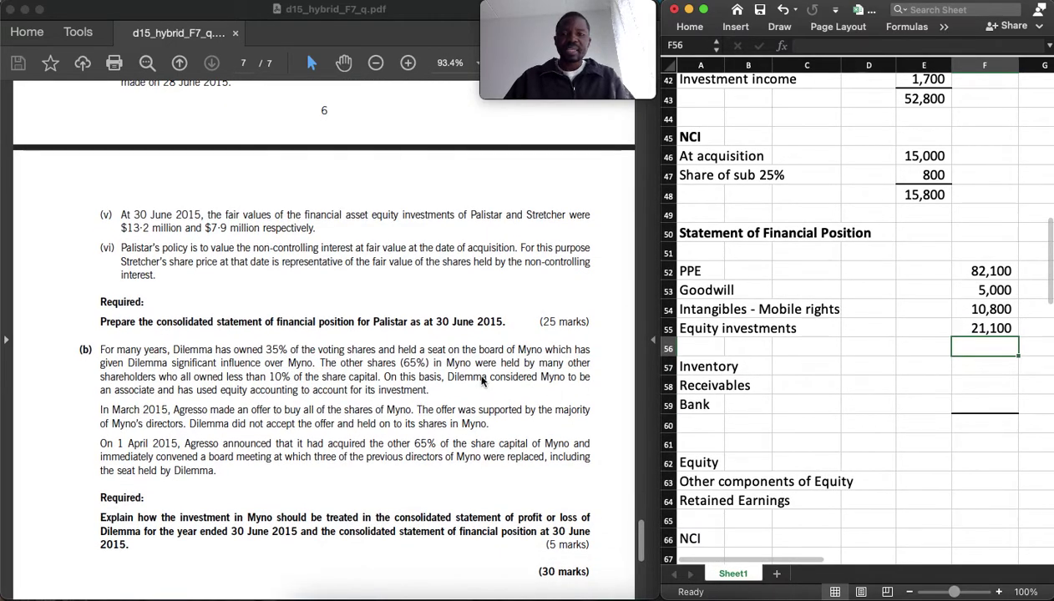
scroll(472, 379, "up", 3)
left_click(979, 371)
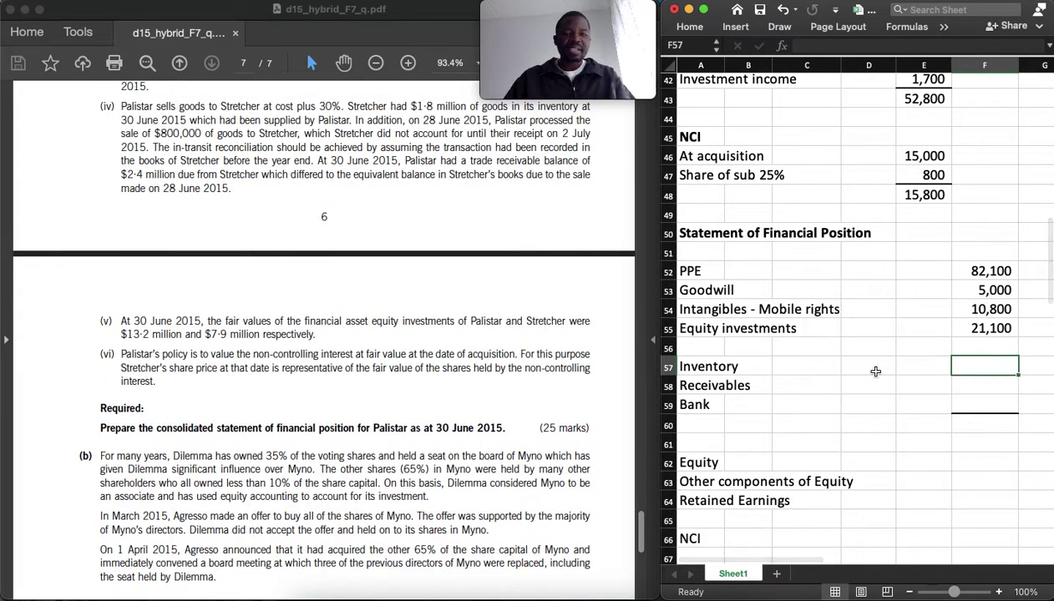
scroll(429, 373, "up", 10)
scroll(429, 373, "up", 5)
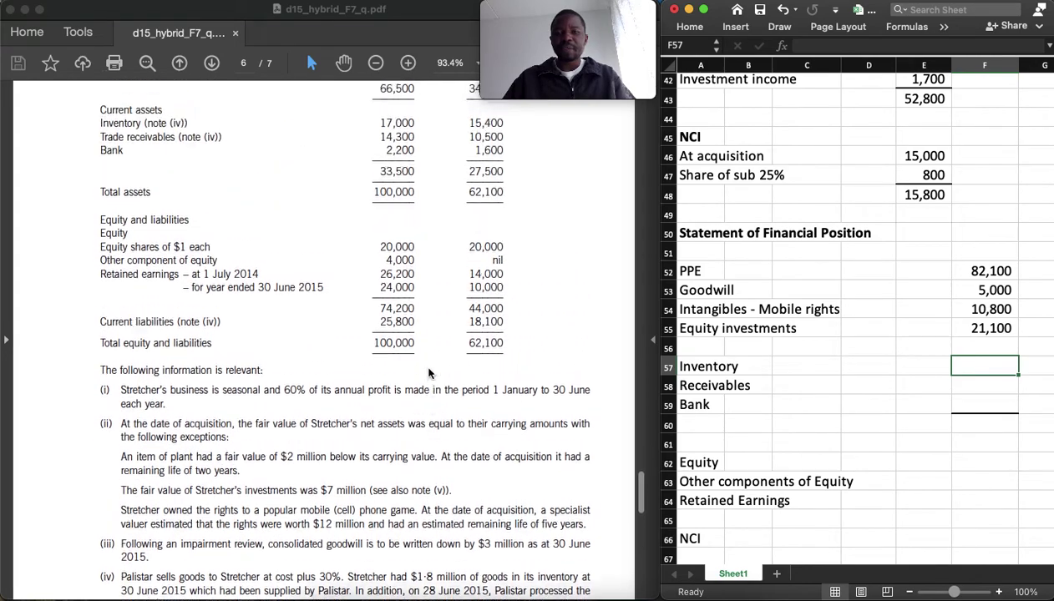
type("=")
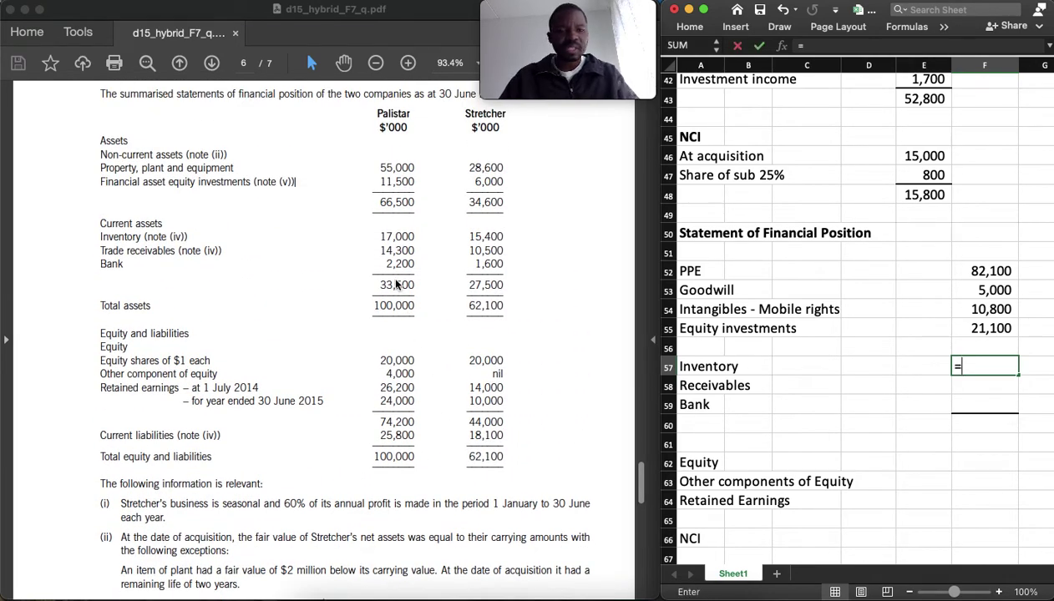
type("170")
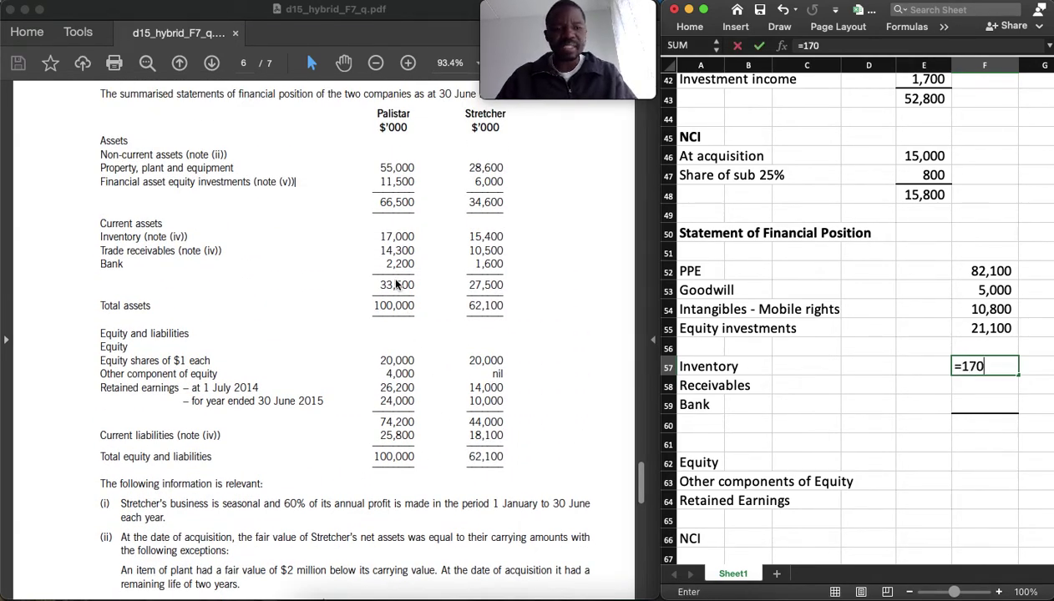
type("00+15400+")
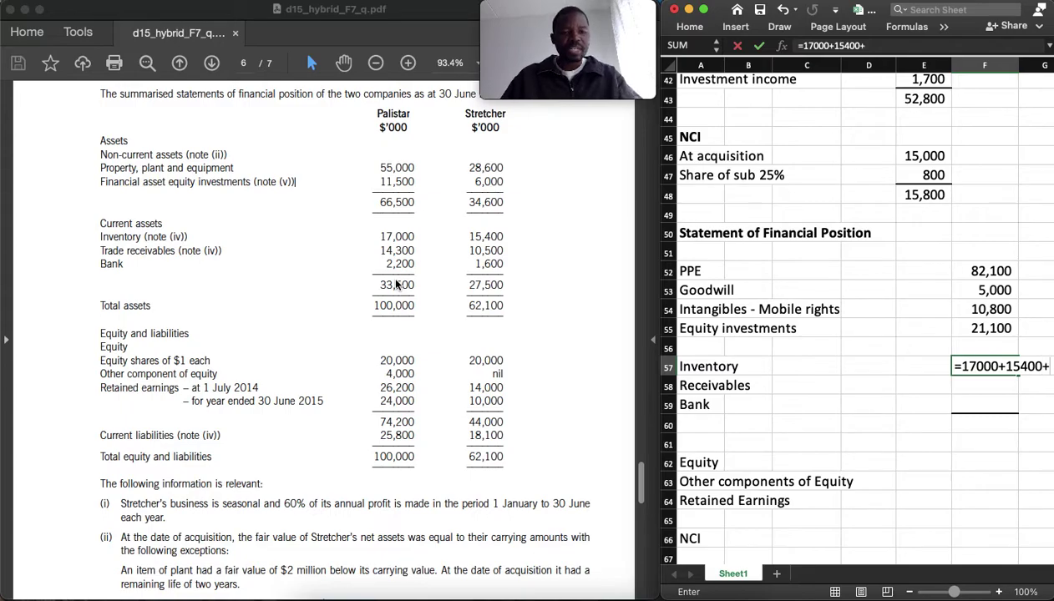
scroll(885, 296, "up", 10)
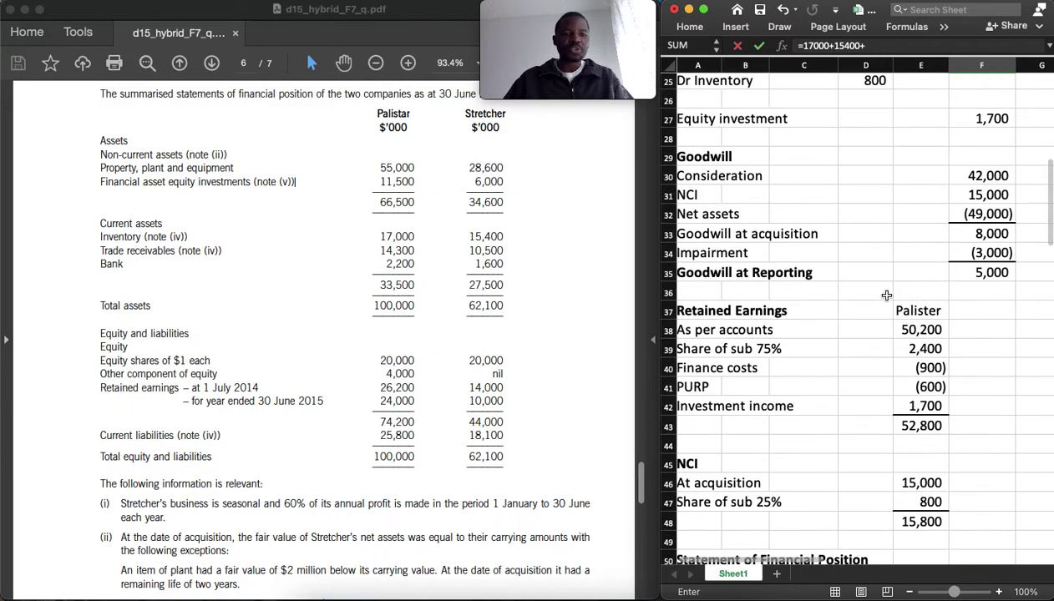
type("+")
left_click(873, 393)
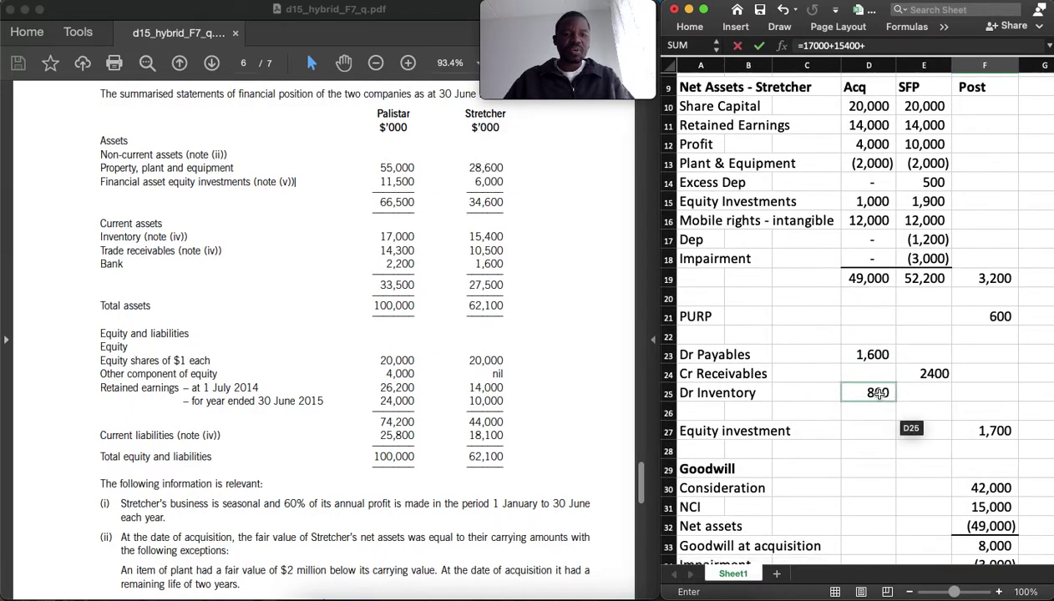
type("-")
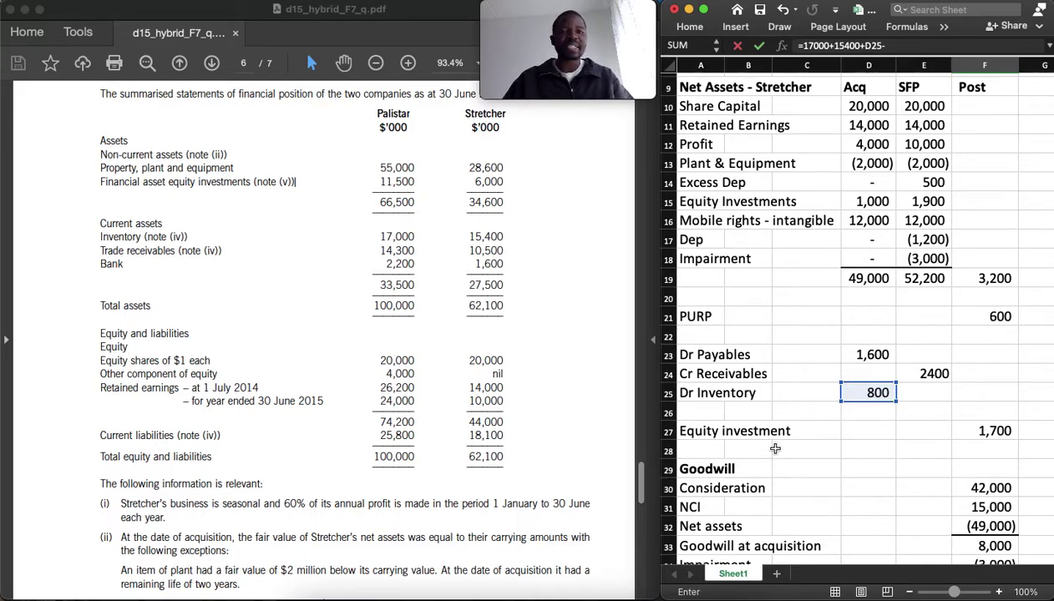
left_click(989, 316)
key("Return")
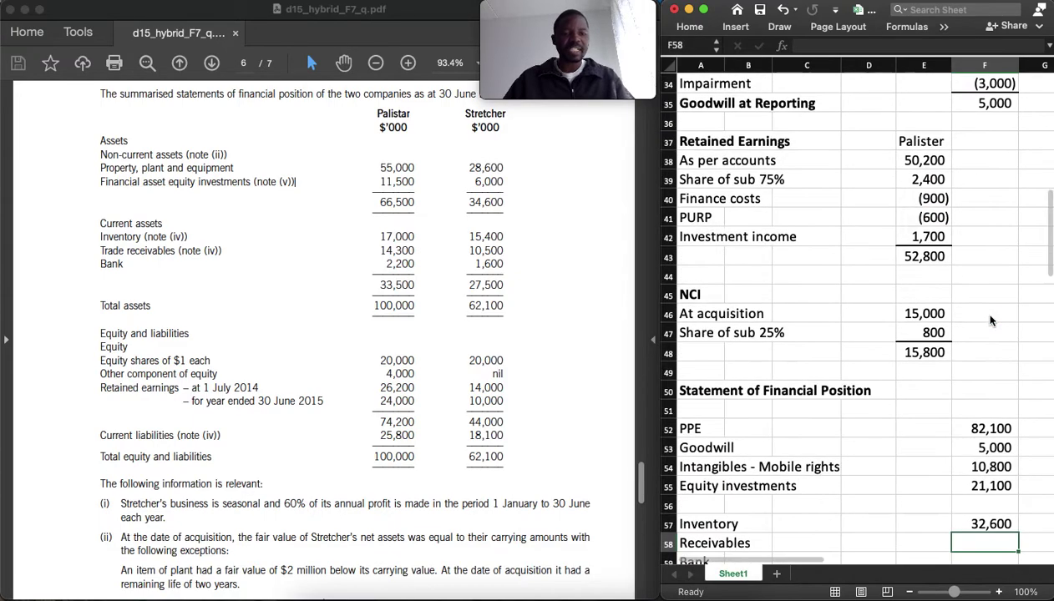
Enter consolidated receivables in F58 as both companies' balances less the intra-group receivable, =14300+10500-E24
type("=")
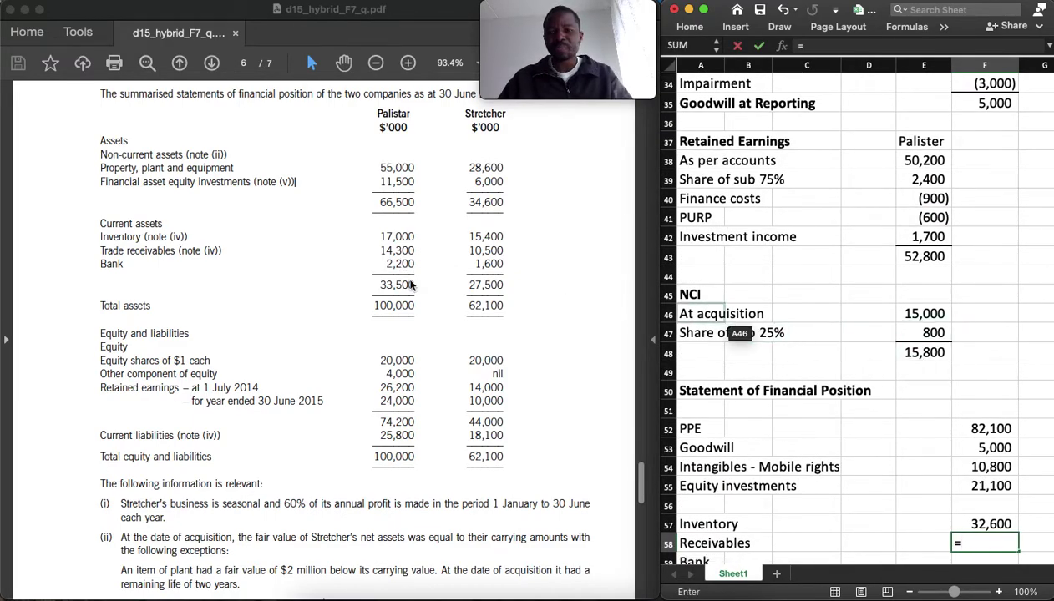
type("14300")
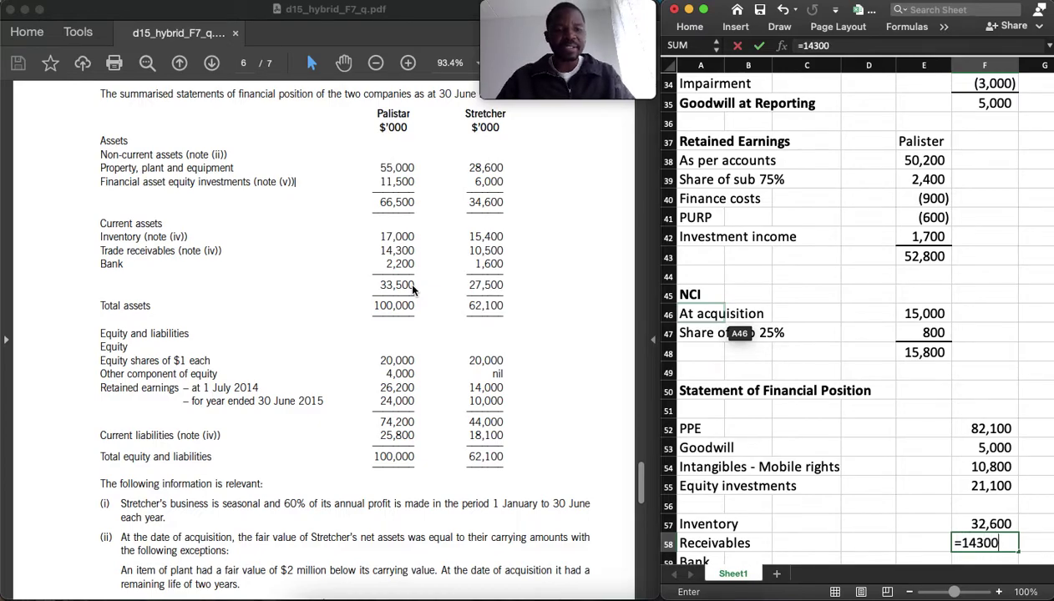
type("+10500")
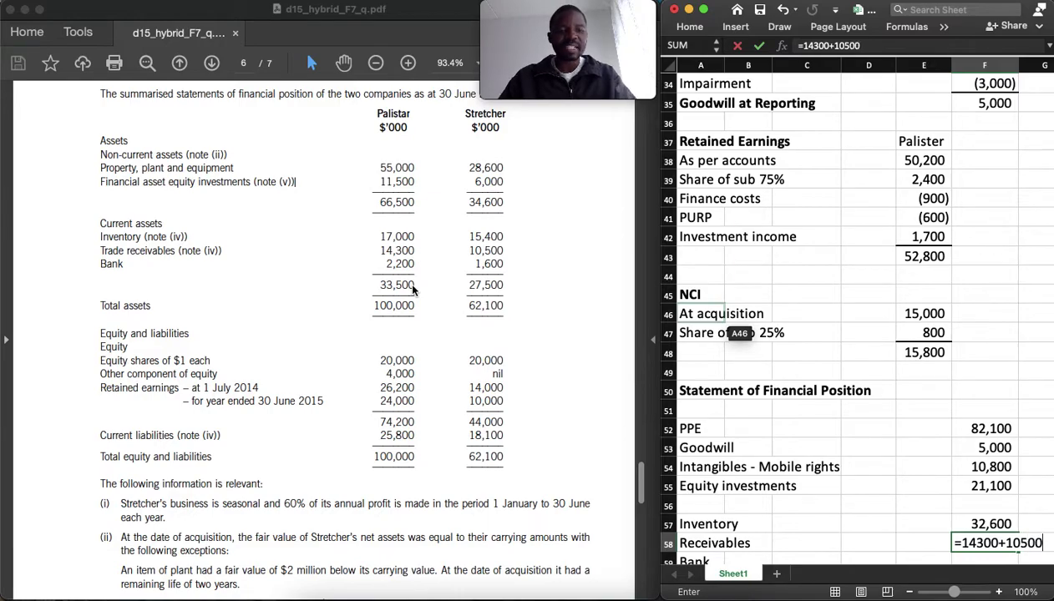
type("-")
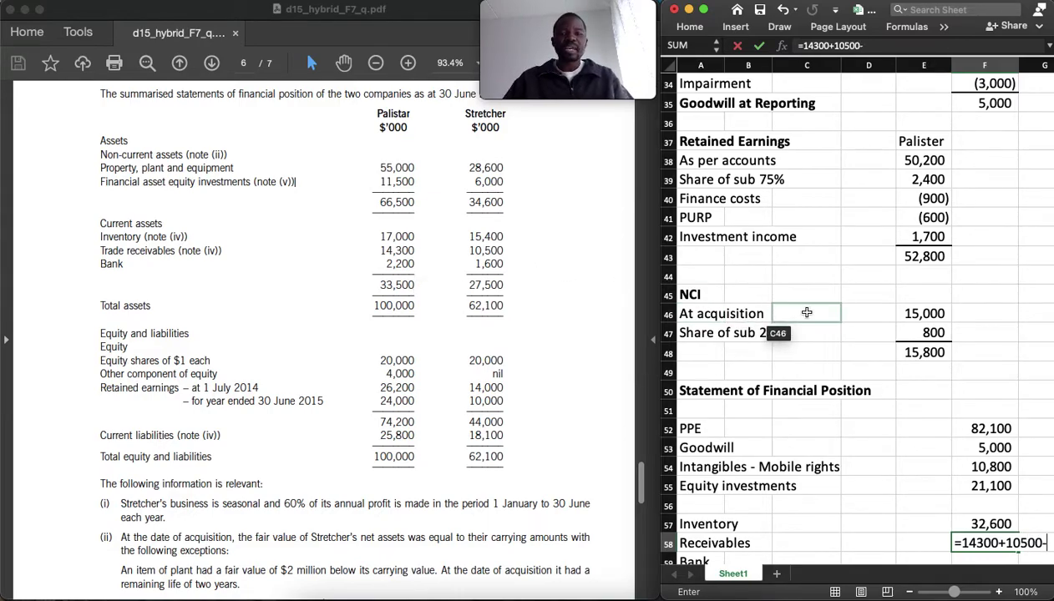
scroll(806, 308, "up", 6)
left_click(931, 210)
key("Return")
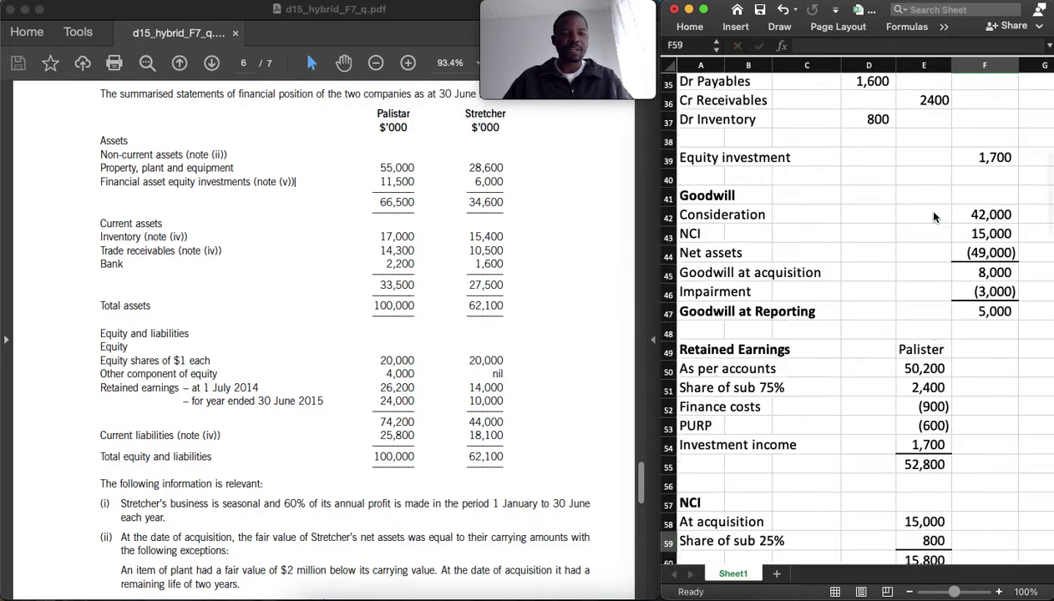
Enter consolidated bank in F59 as the sum of both companies' balances, =2200+1600
type("=2200")
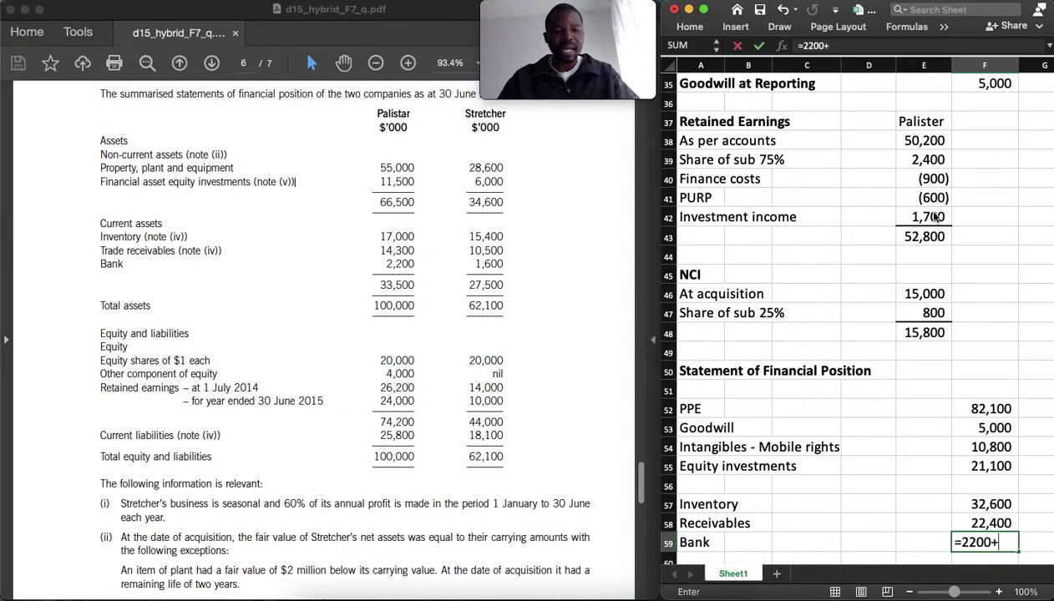
type("+1600")
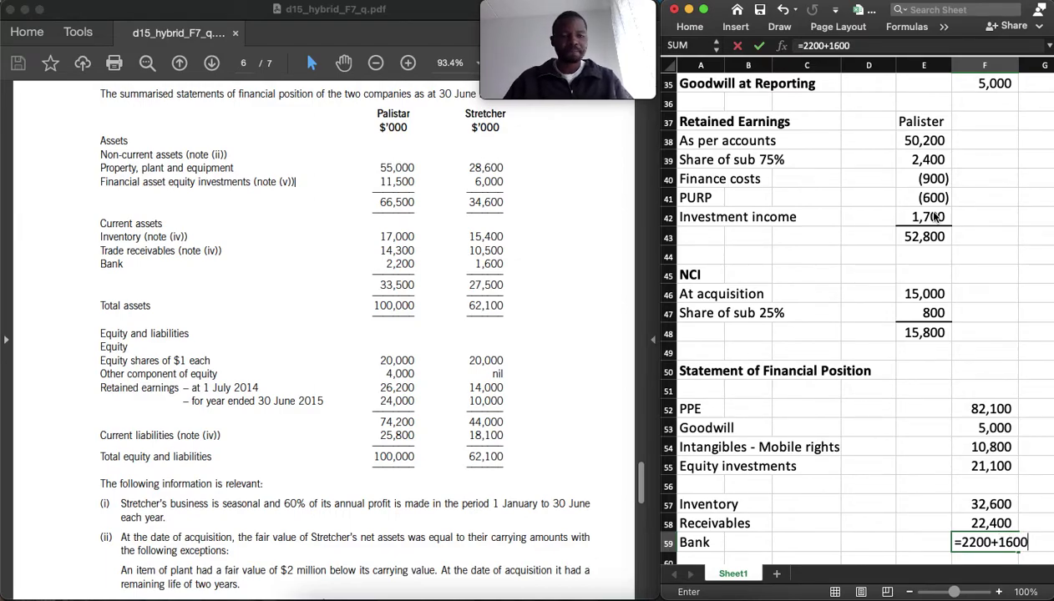
key("Return")
Total the assets of the statement of financial position in F60 with SUM over F52:F59
type("=sum")
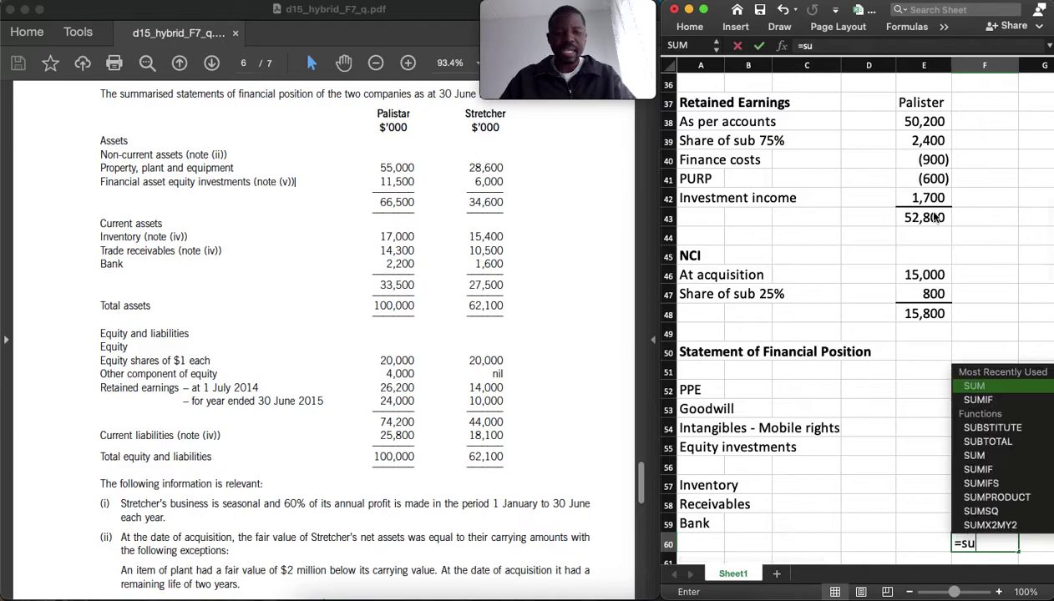
key("Tab")
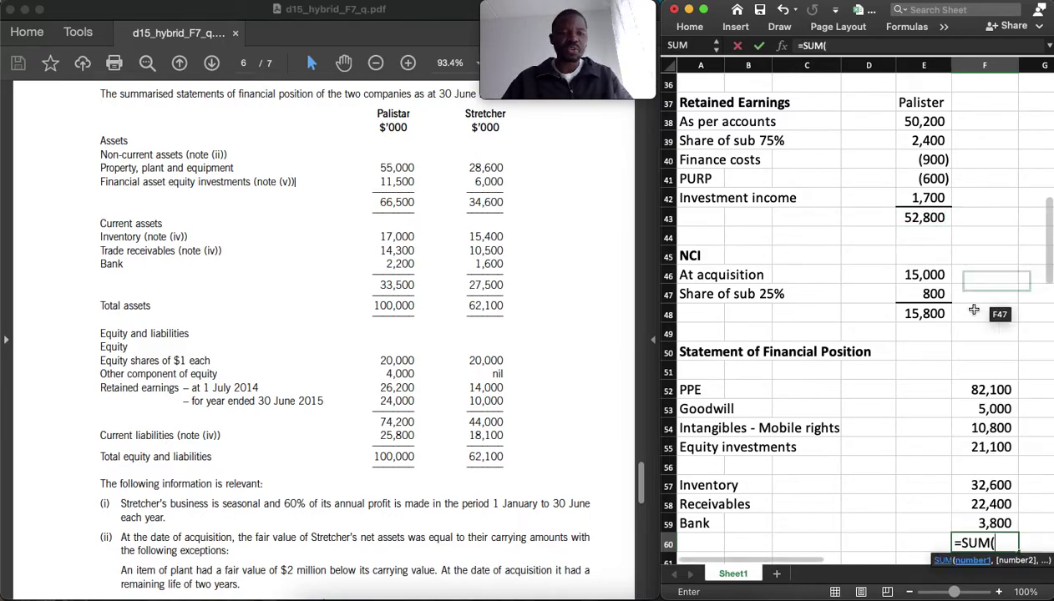
left_click(975, 388)
key("shift+Down")
key("shift+Down")
key("shift+Down")
key("shift+Down")
key("shift+Down")
key("shift+Down")
key("shift+Down")
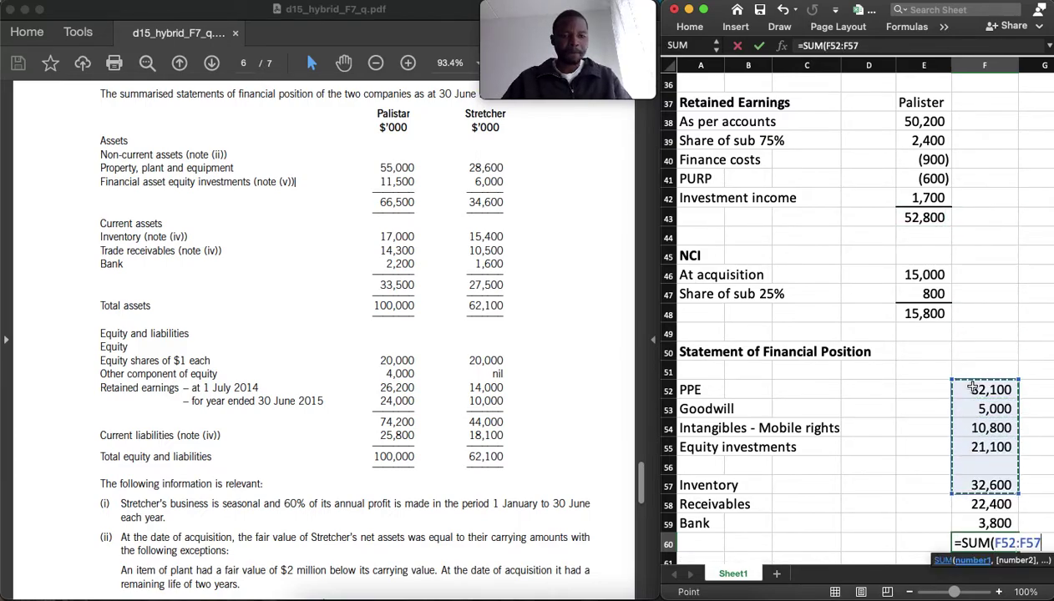
key("Return")
key("Down")
key("Down")
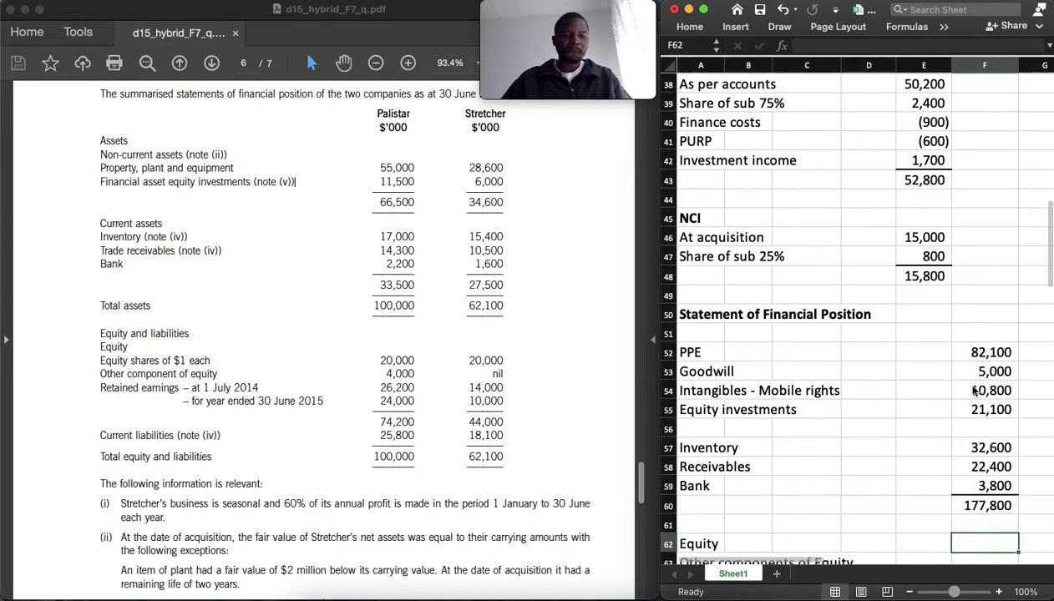
key("Up")
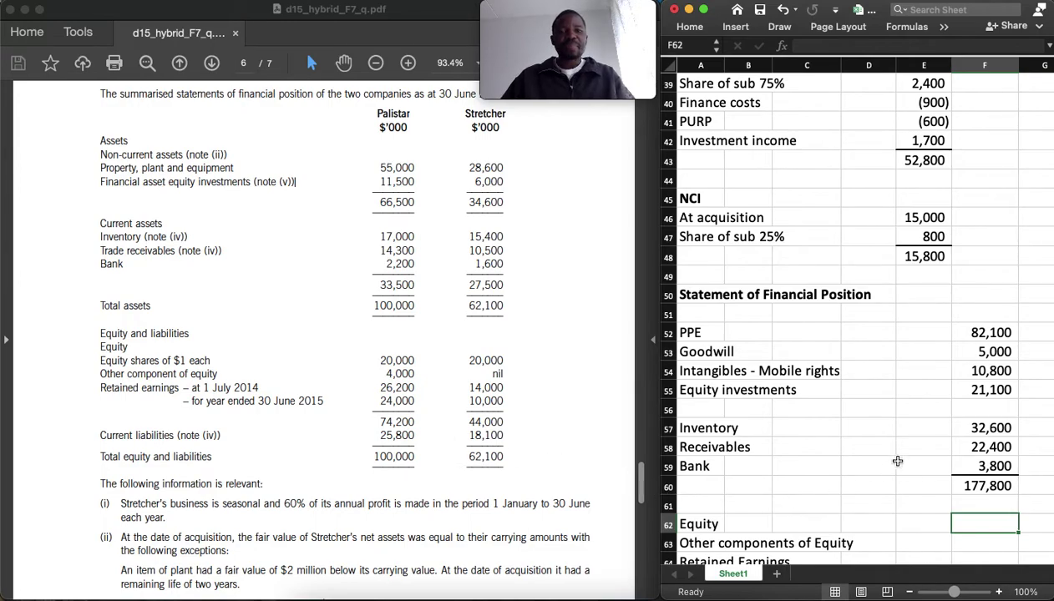
Calculate the share capital portion of the share exchange in D2 as a quarter of the consideration, =F2*1/4
scroll(902, 451, "up", 15)
scroll(904, 451, "down", 1)
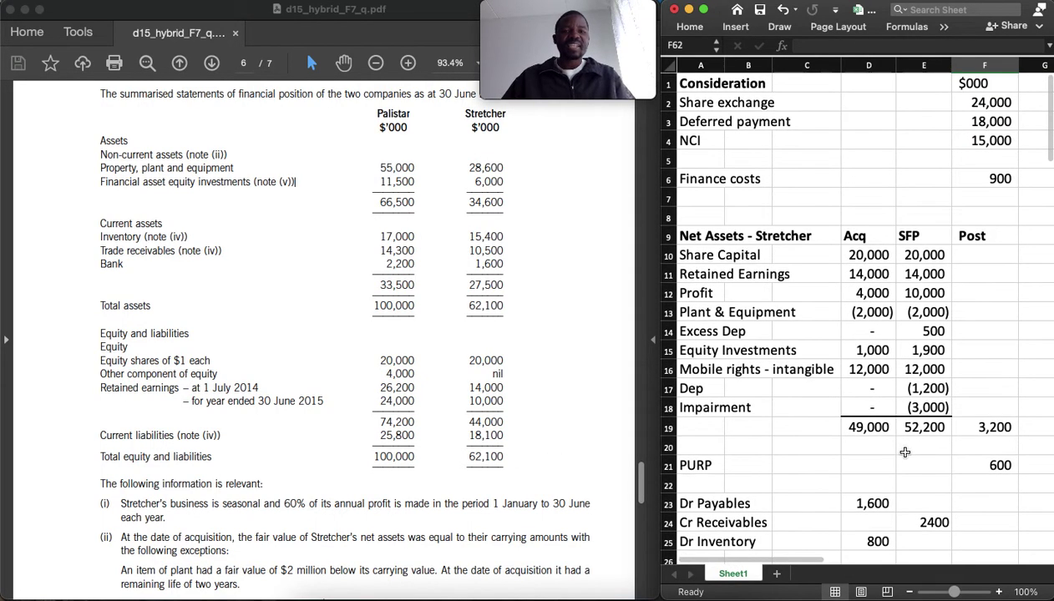
left_click(997, 101)
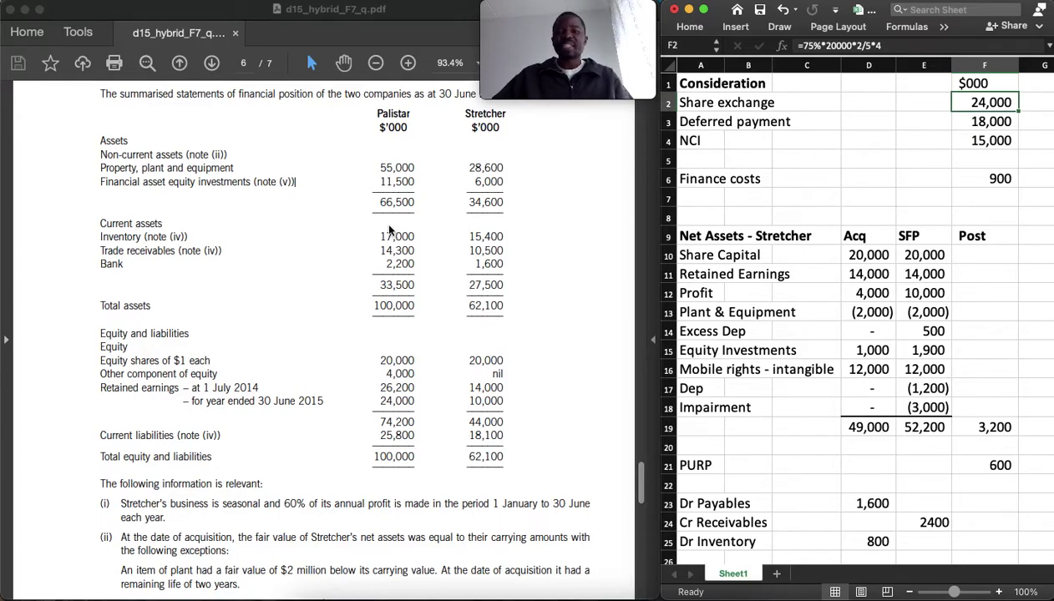
scroll(316, 228, "up", 10)
scroll(315, 227, "down", 10)
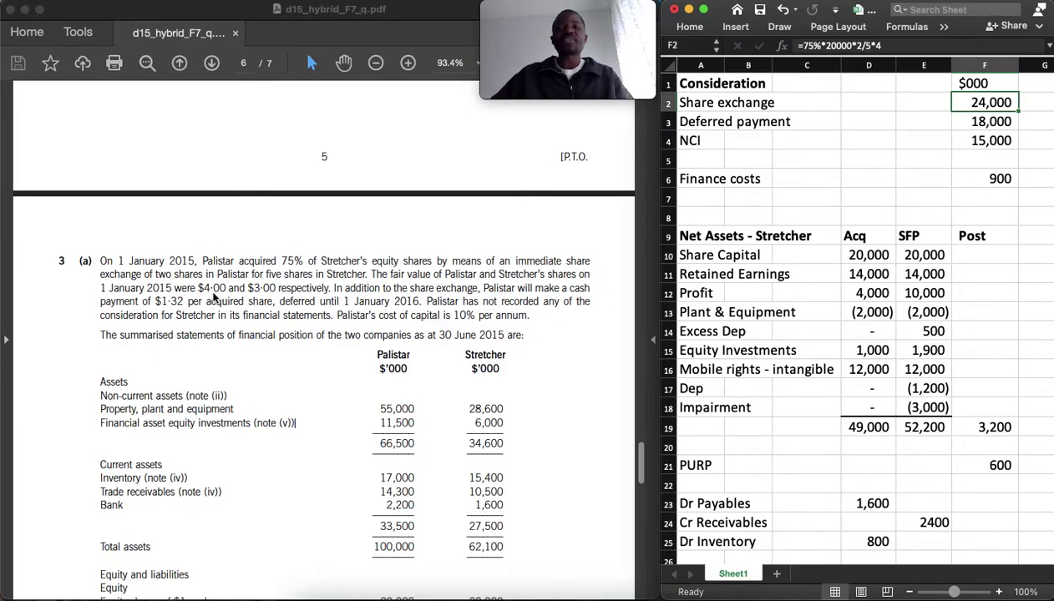
scroll(241, 361, "down", 5)
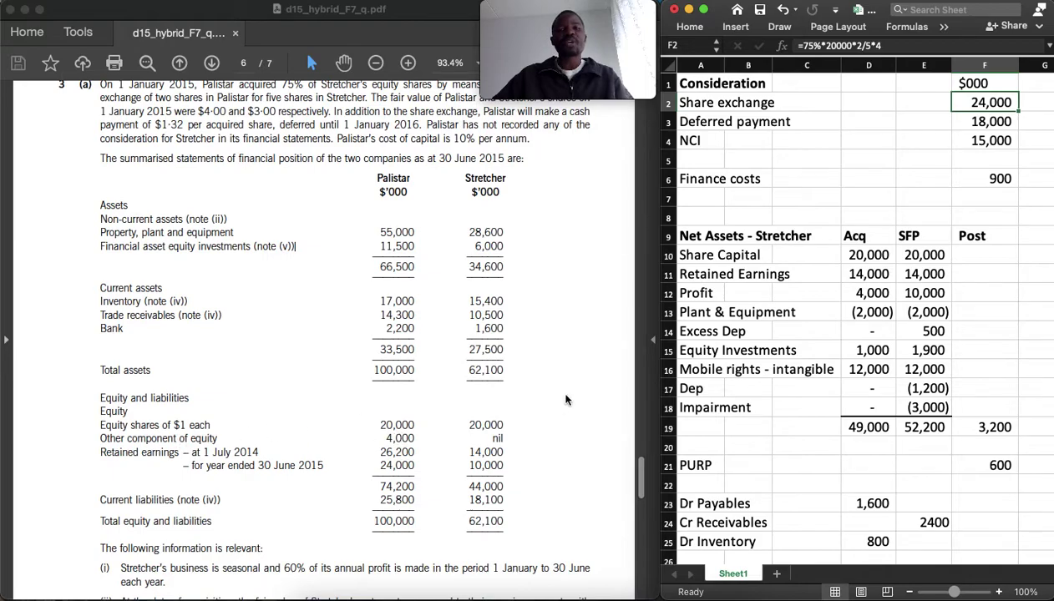
left_click(860, 103)
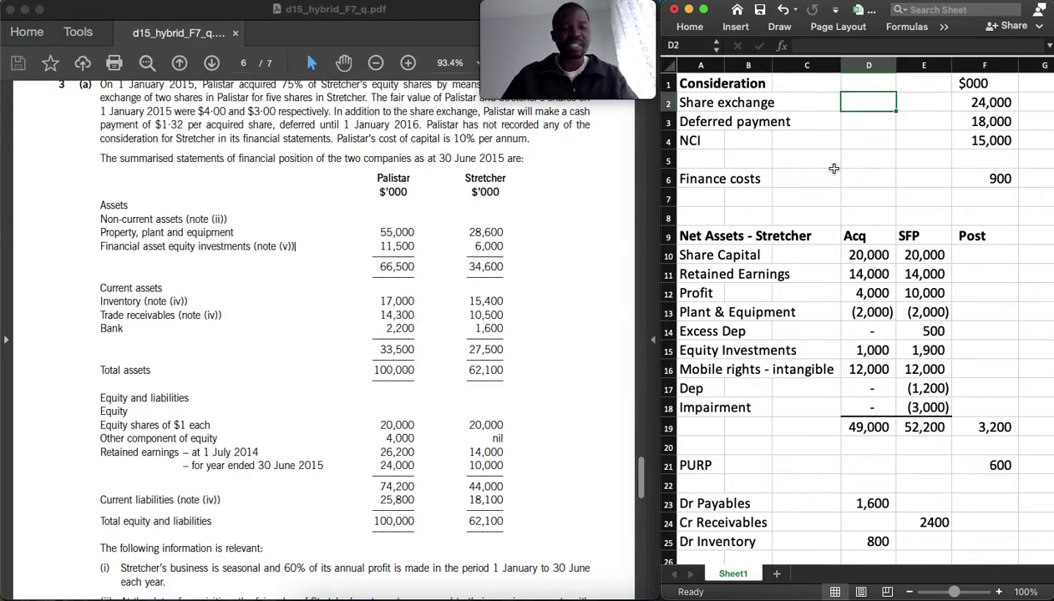
type("-")
key("BackSpace")
type("=")
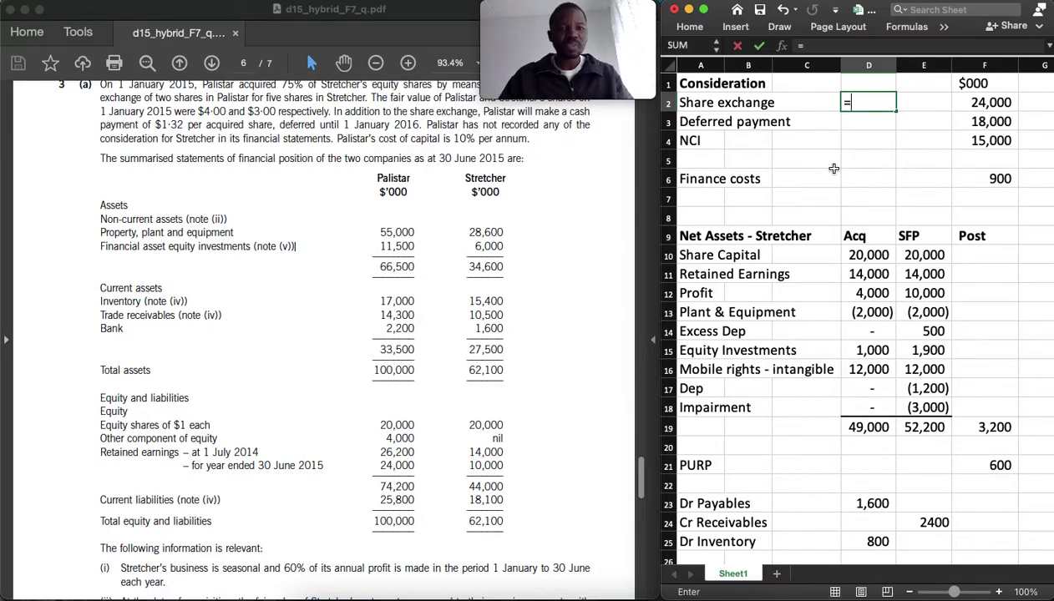
left_click(987, 104)
type("*")
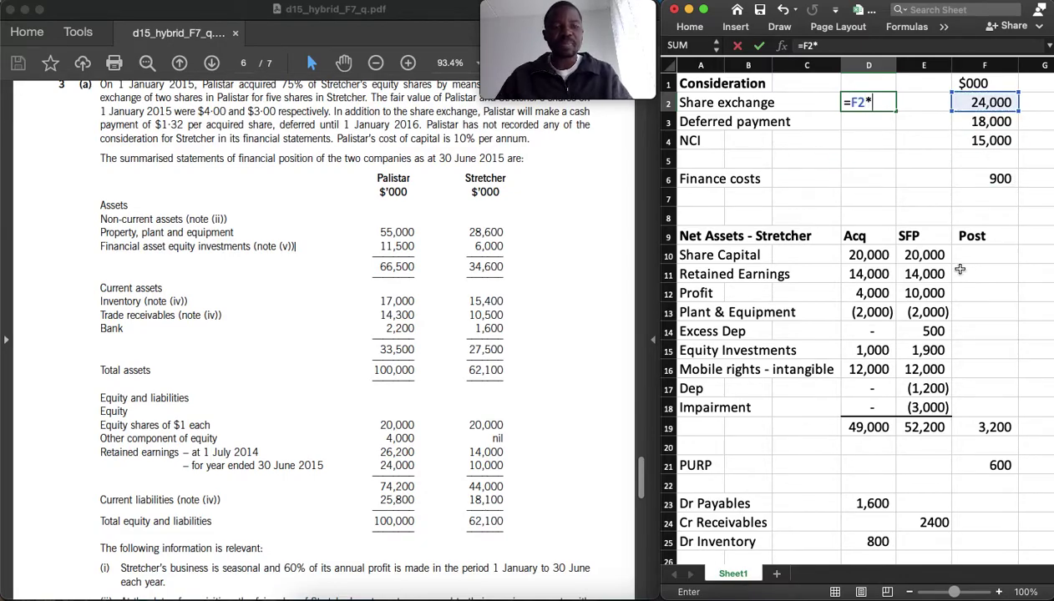
type("1/4")
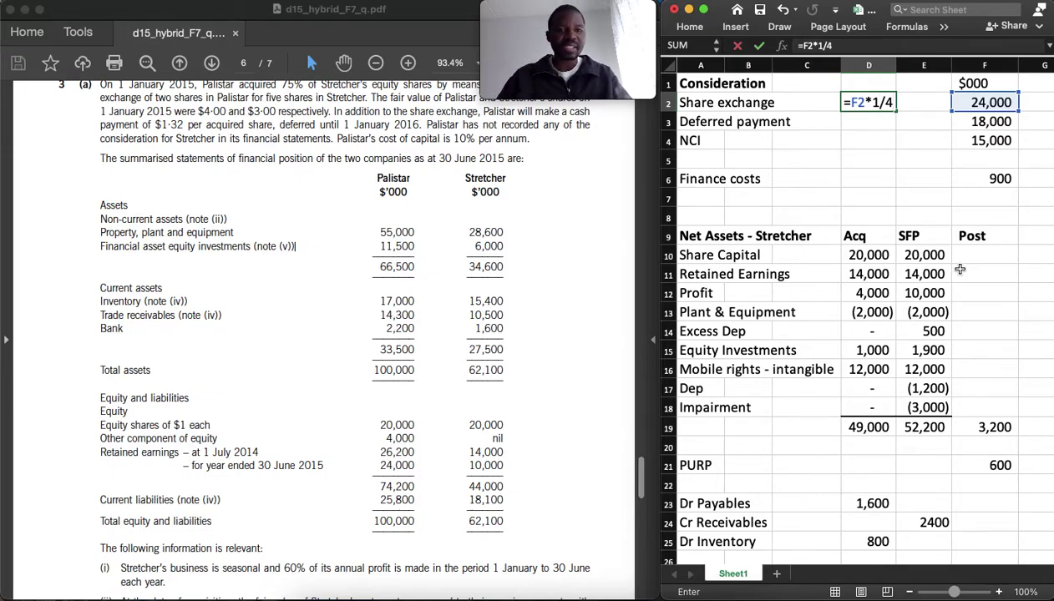
key("Return")
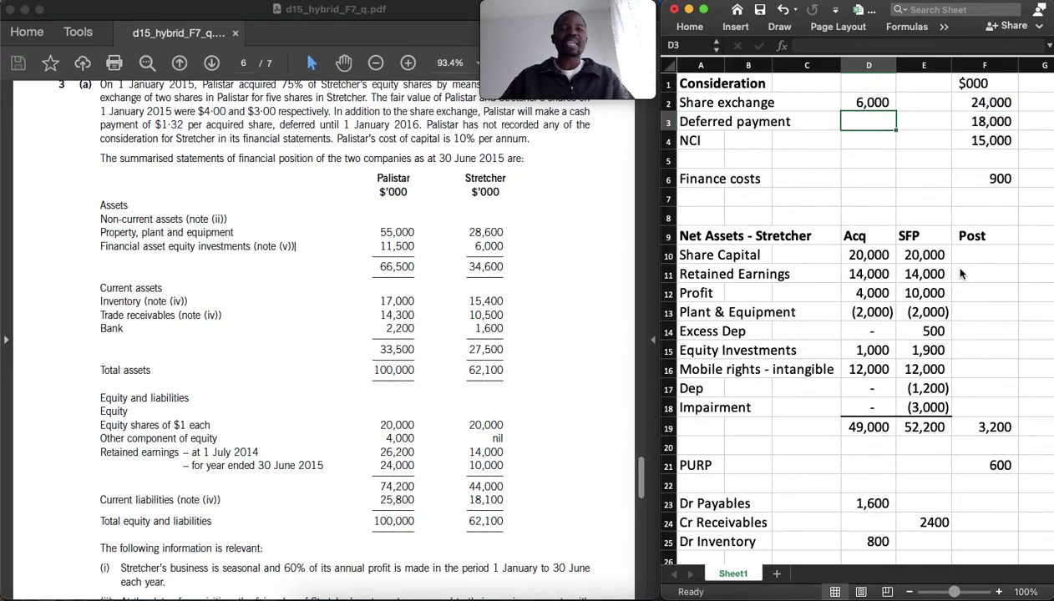
Calculate the share premium portion of the share exchange in E2 as three quarters of the consideration, =F2*3/4
key("Up")
key("Right")
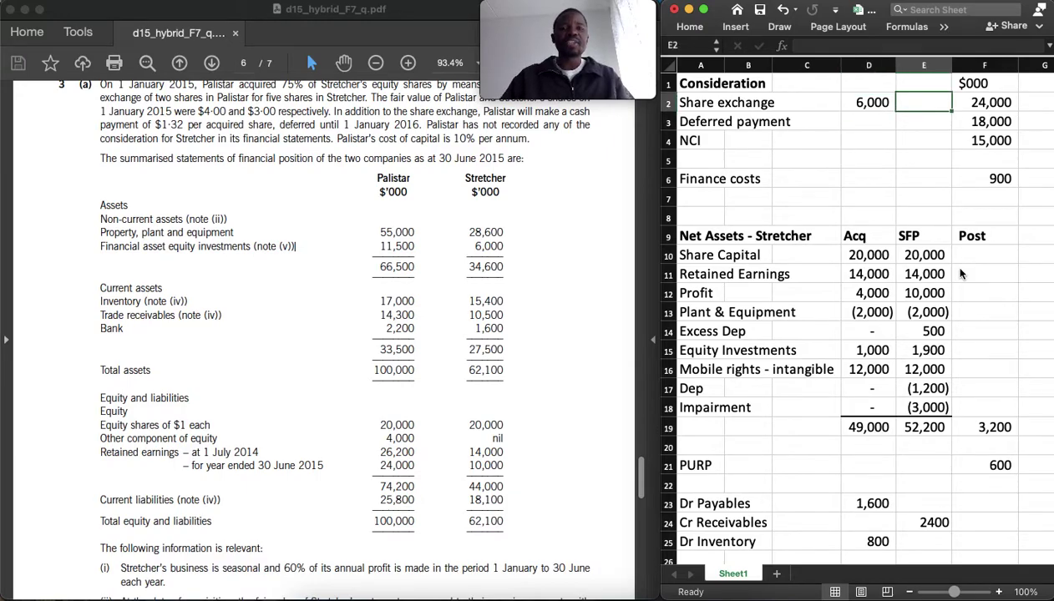
type("=")
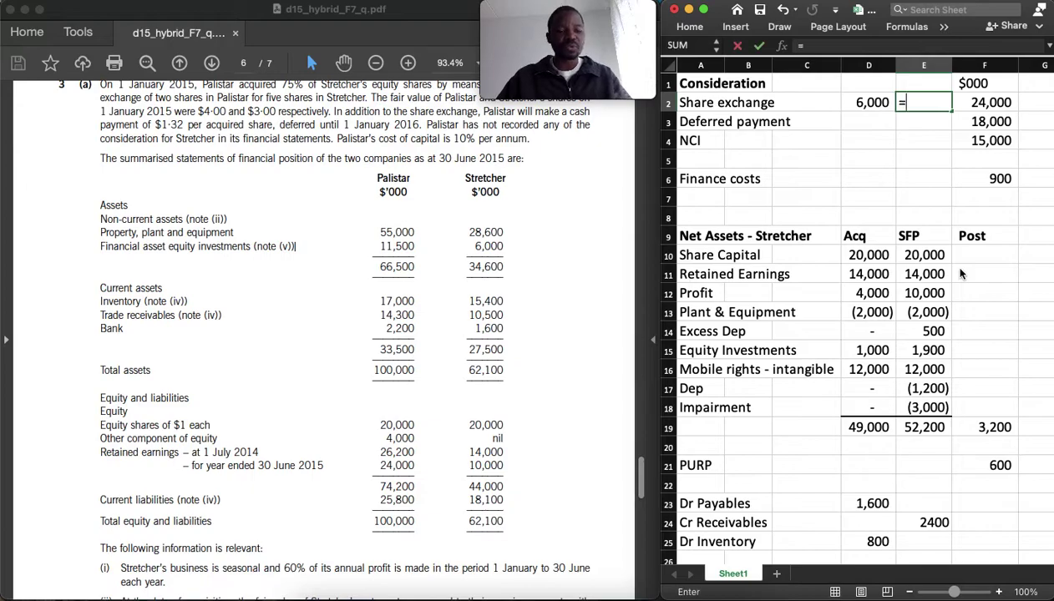
key("Right")
type("*3/4")
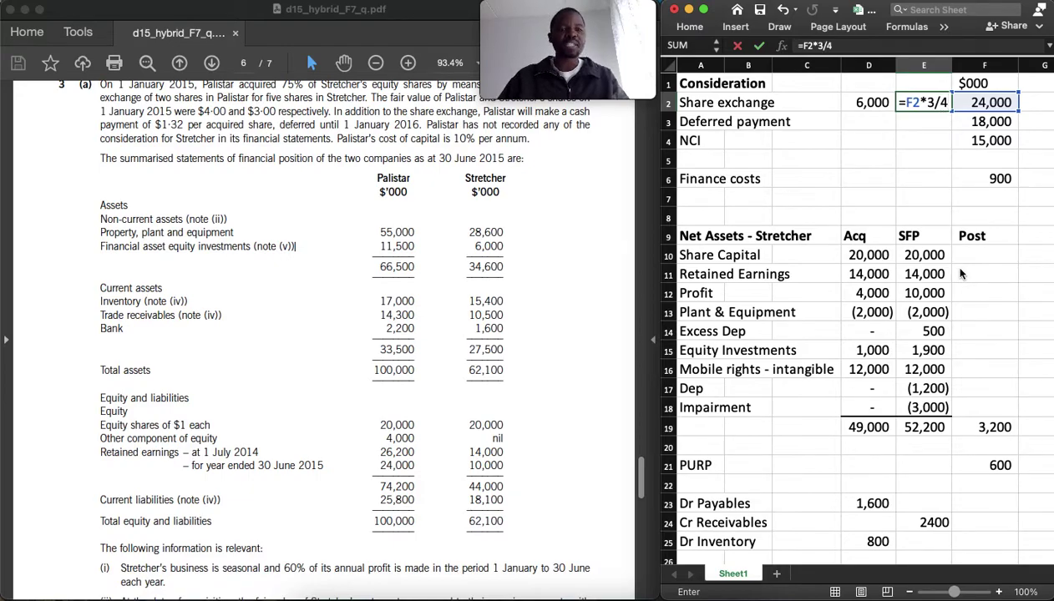
key("Return")
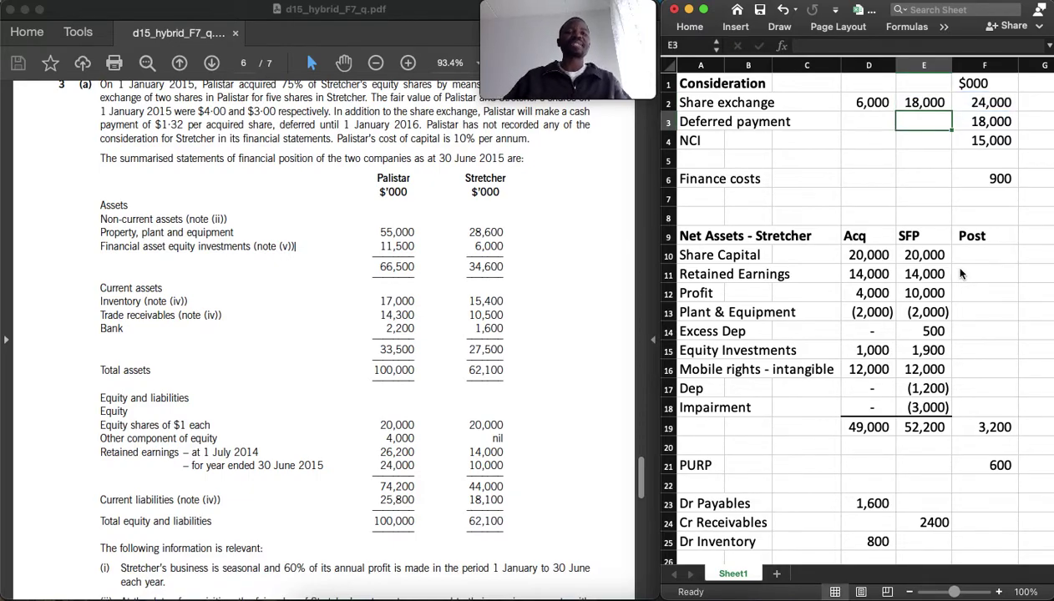
Enter consolidated equity in F62 as Palistar's share capital plus the share capital portion of the share exchange, =20000+D2
scroll(973, 300, "down", 5)
scroll(968, 328, "down", 10)
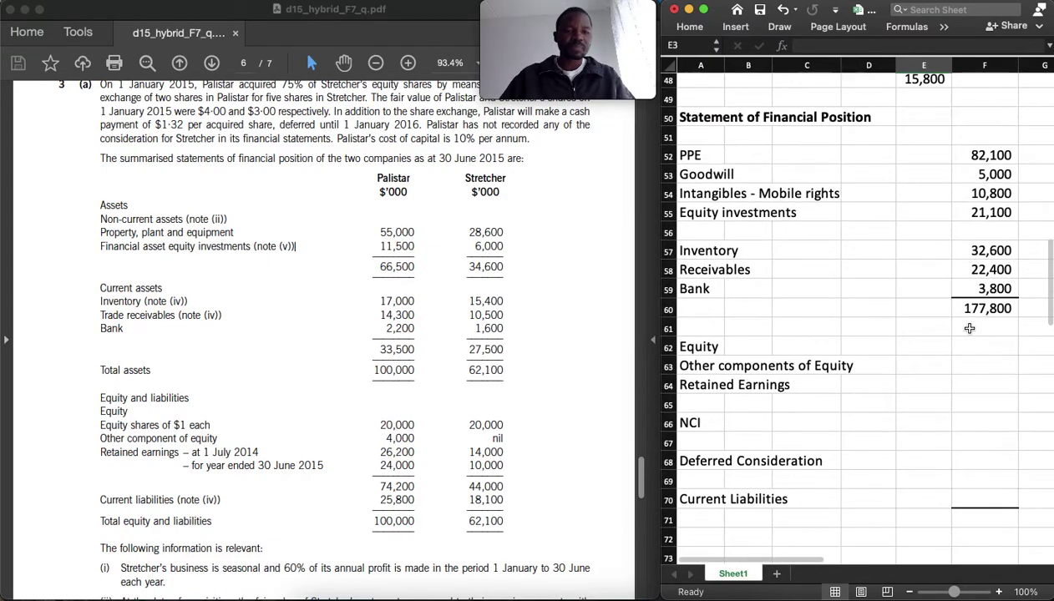
left_click(962, 346)
type("=")
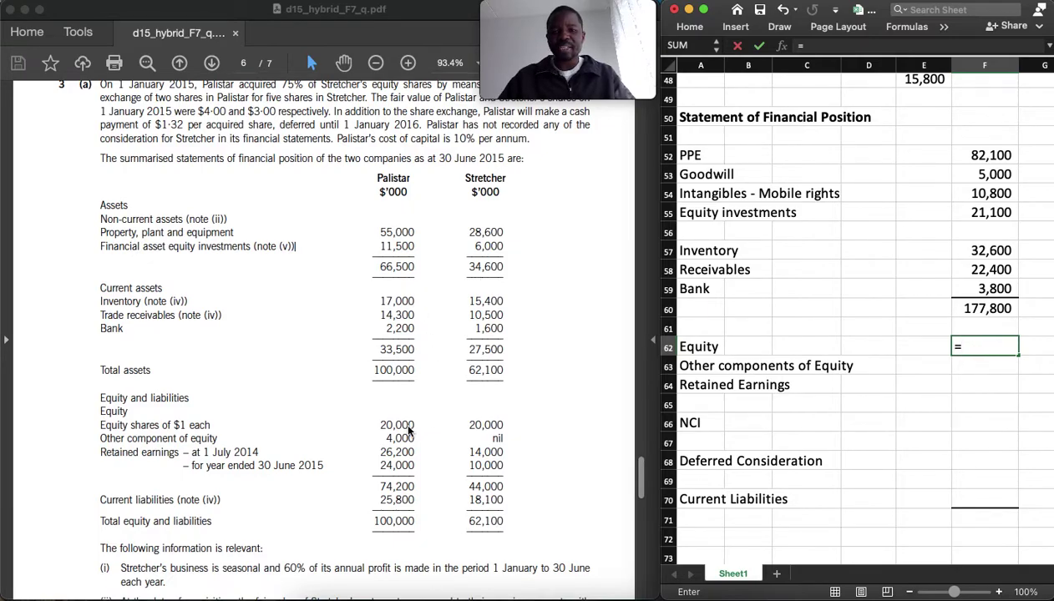
scroll(408, 429, "down", 2)
type("20")
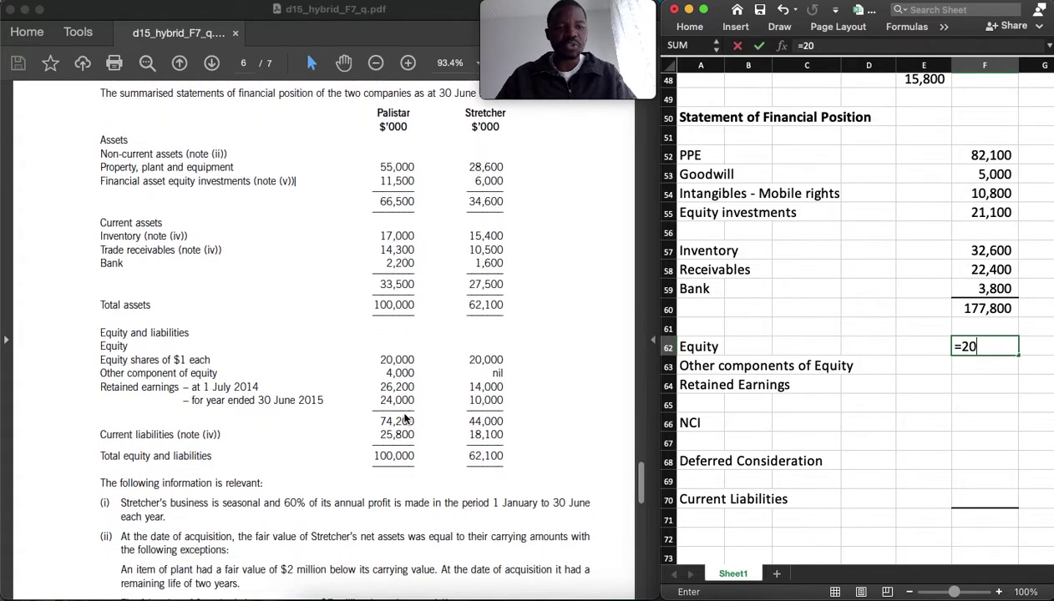
type("000+")
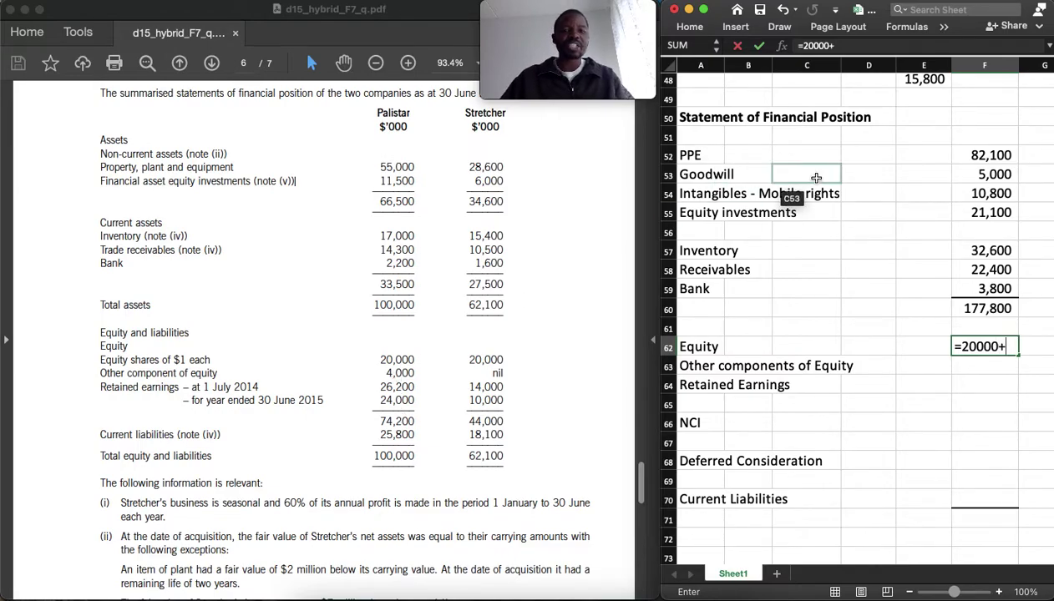
scroll(815, 177, "up", 15)
left_click(875, 104)
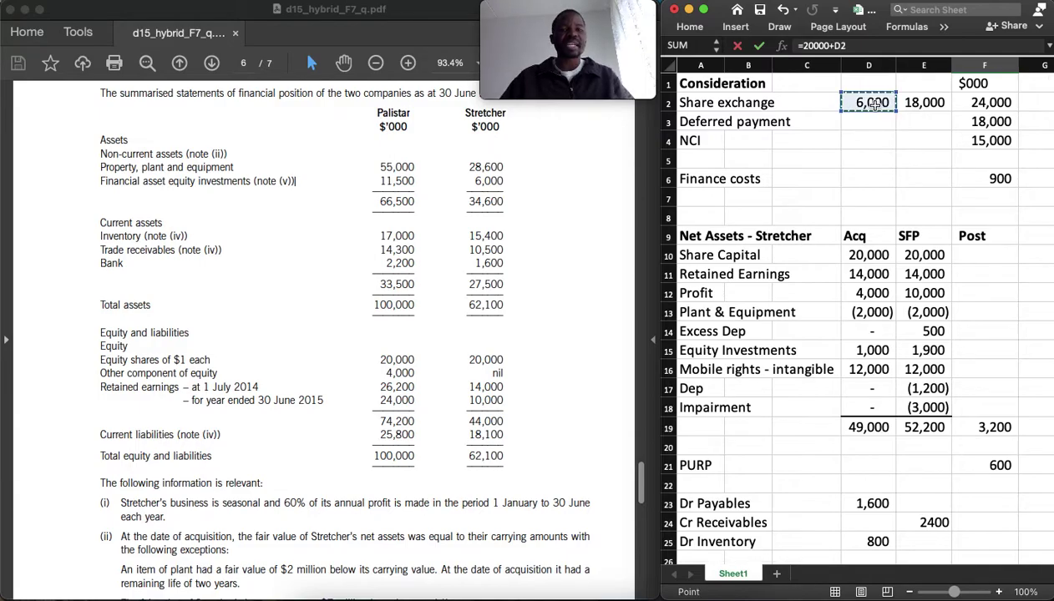
key("Return")
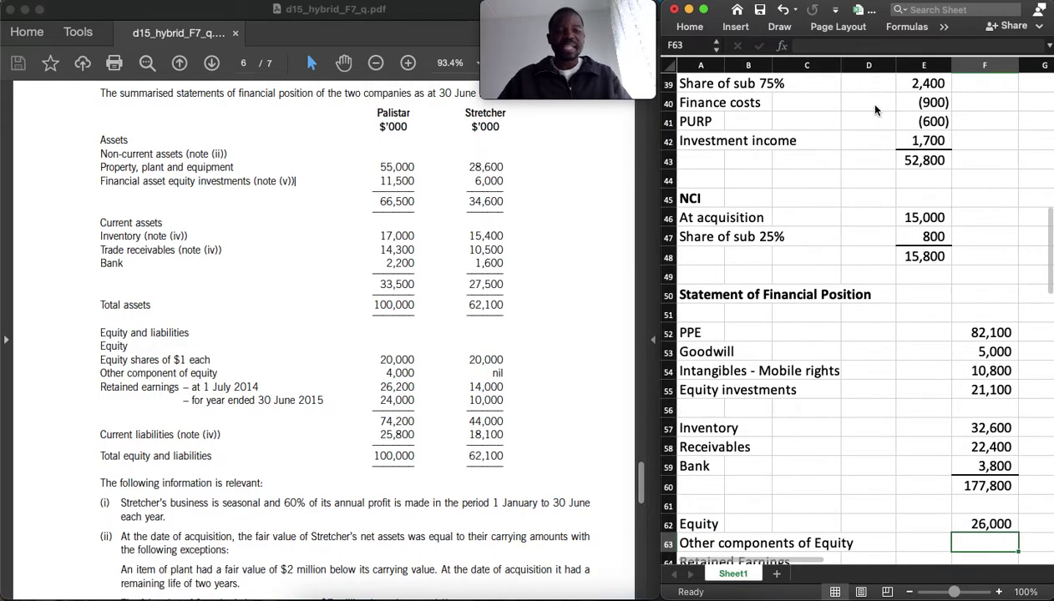
Enter other components of equity in F63 as Palistar's balance plus the premium portion of the share exchange, =4000+E2
type("=")
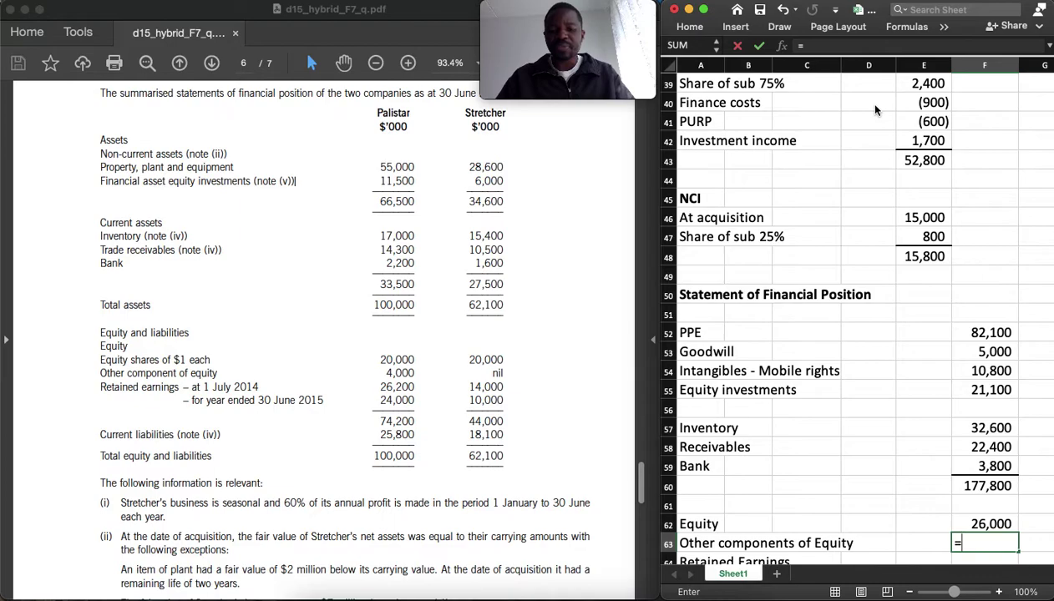
type("4000+")
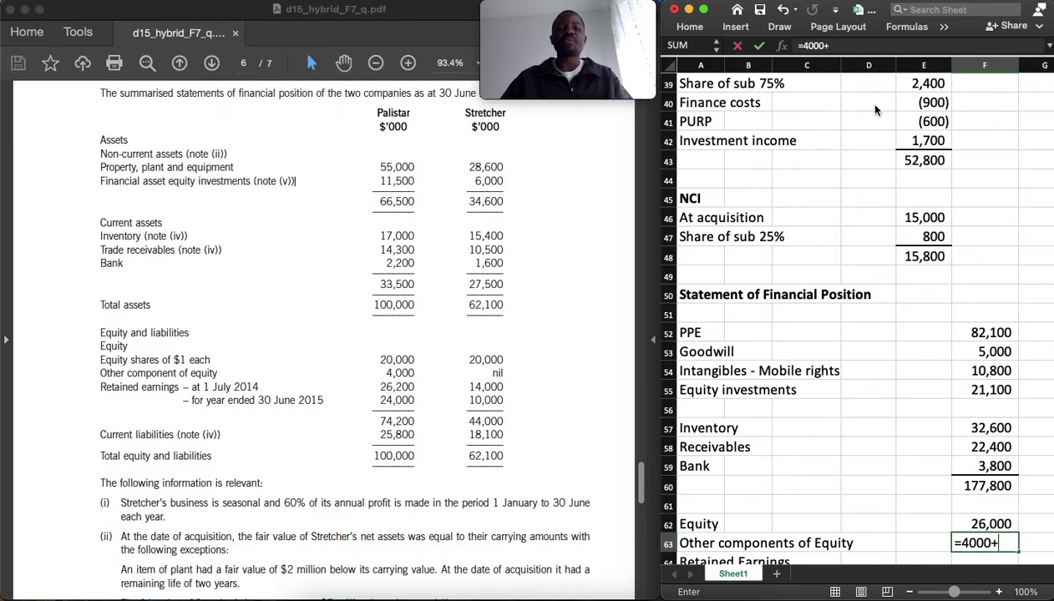
scroll(835, 284, "up", 15)
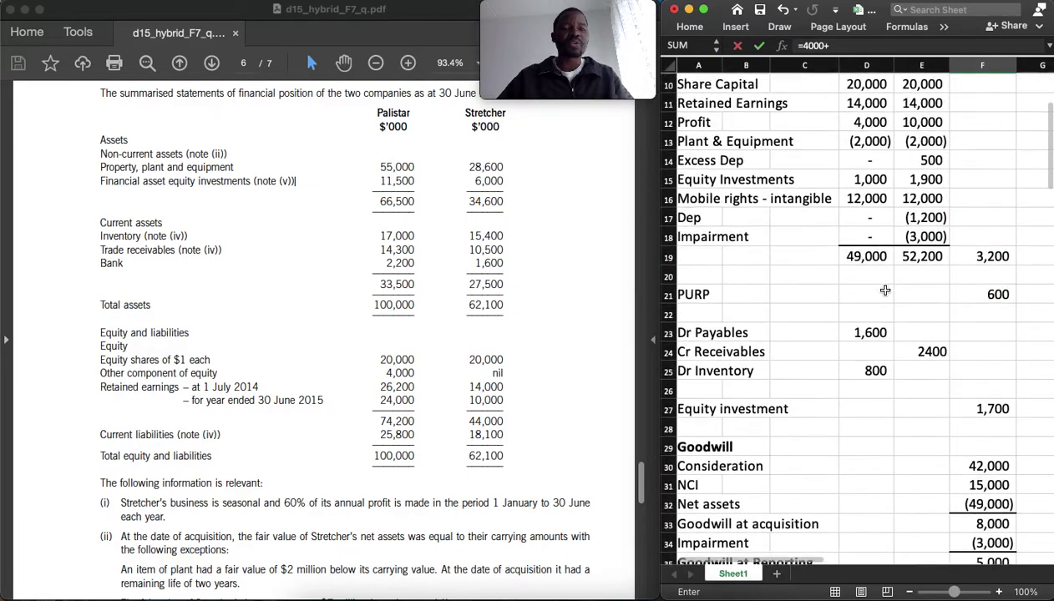
left_click(917, 104)
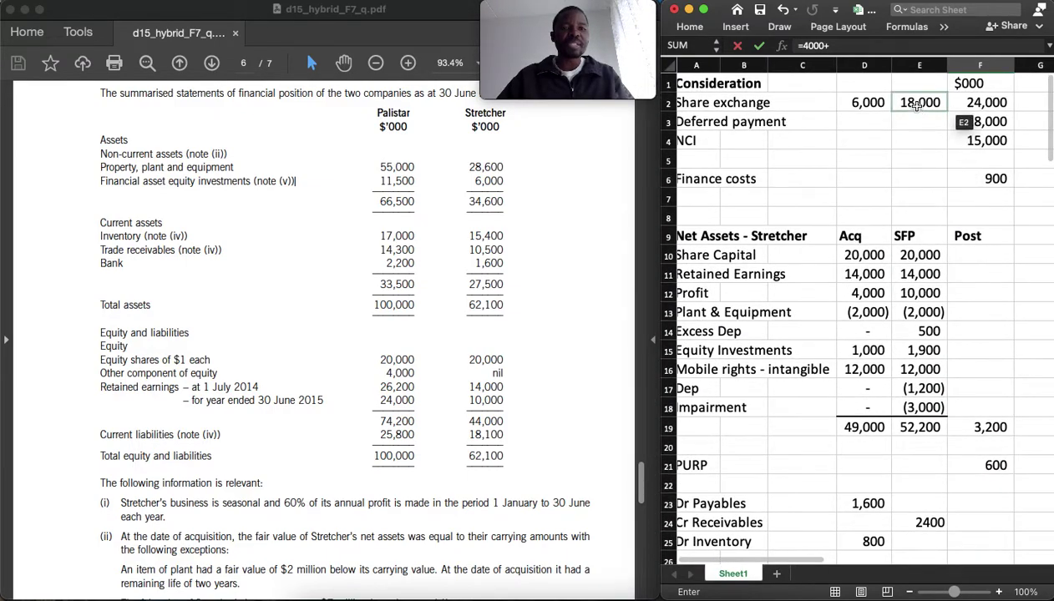
key("Return")
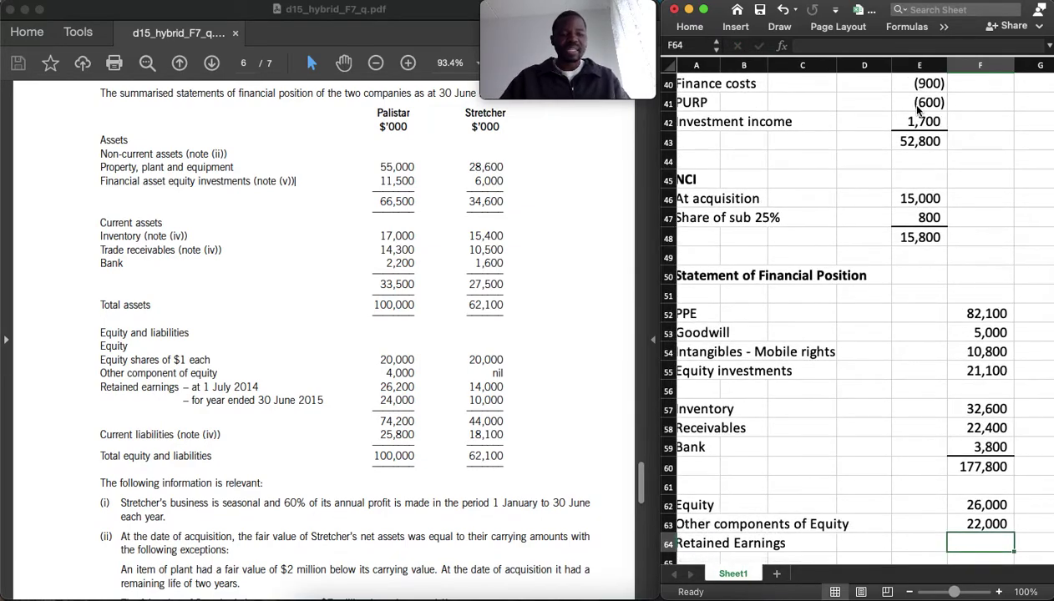
Link consolidated retained earnings in F64 to the total of the retained earnings working, =E43
type("=")
left_click(925, 141)
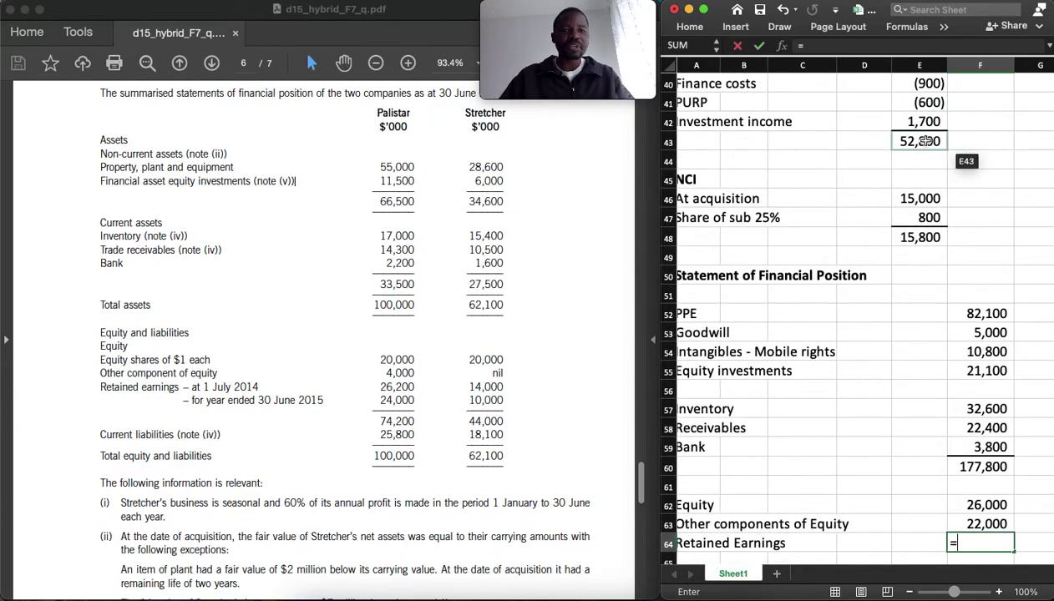
scroll(925, 141, "up", 5)
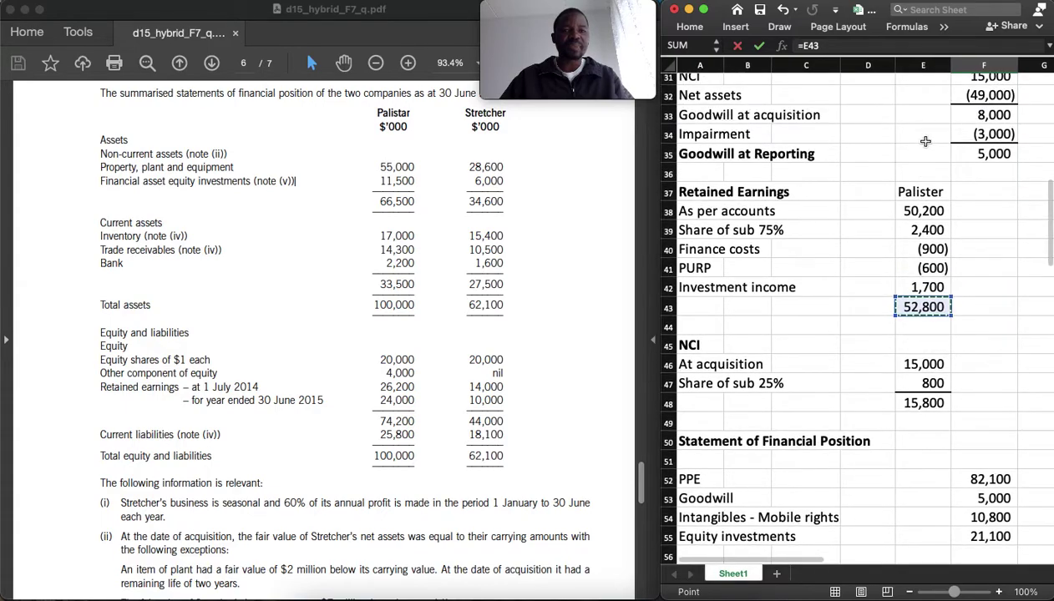
key("Return")
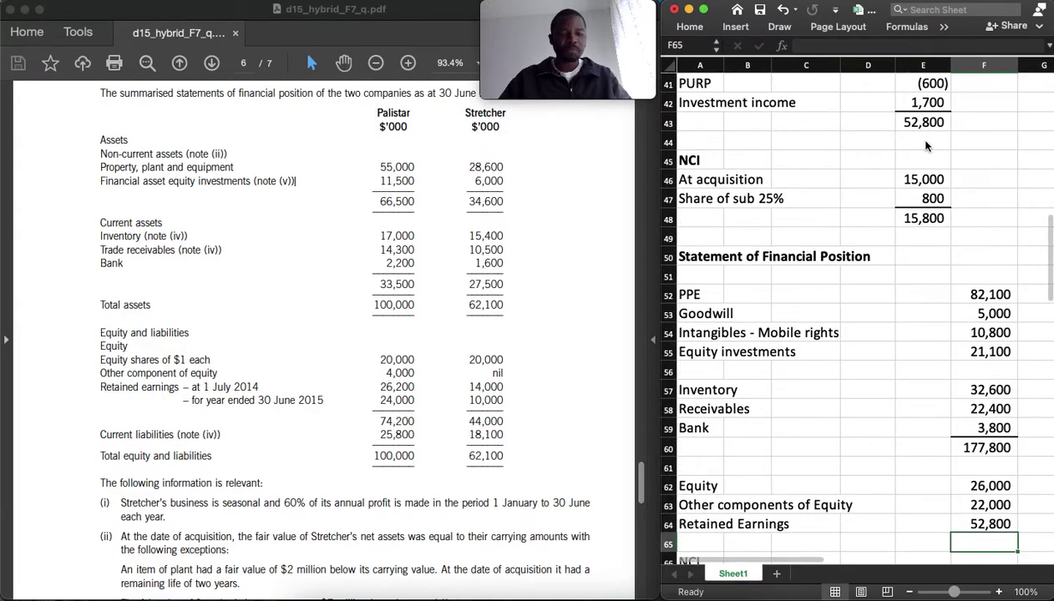
Link NCI in F66 of the statement of financial position to the NCI working's total, =E48
scroll(960, 375, "down", 3)
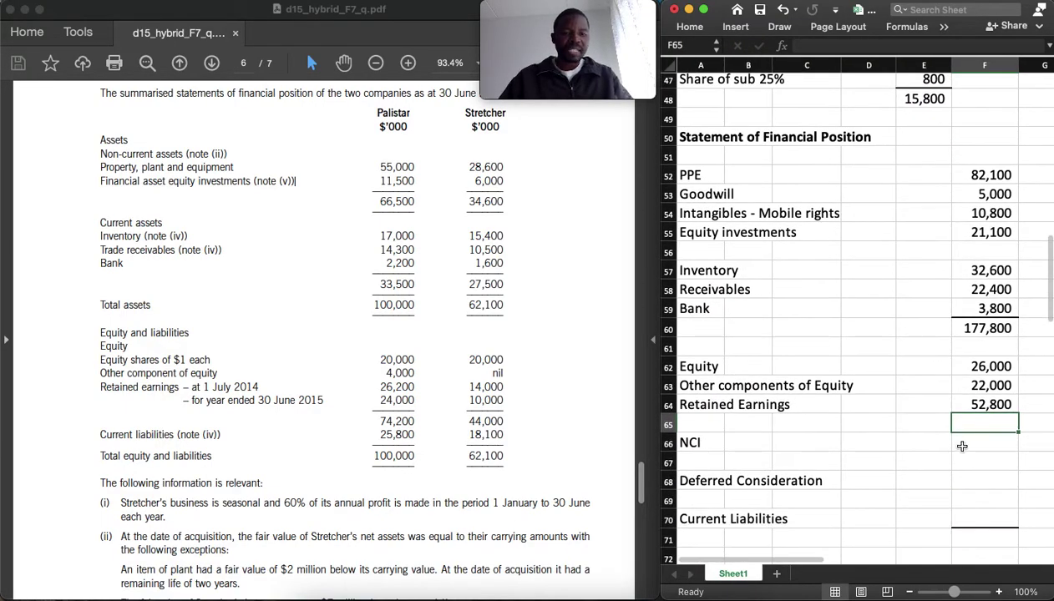
left_click(960, 445)
type("=")
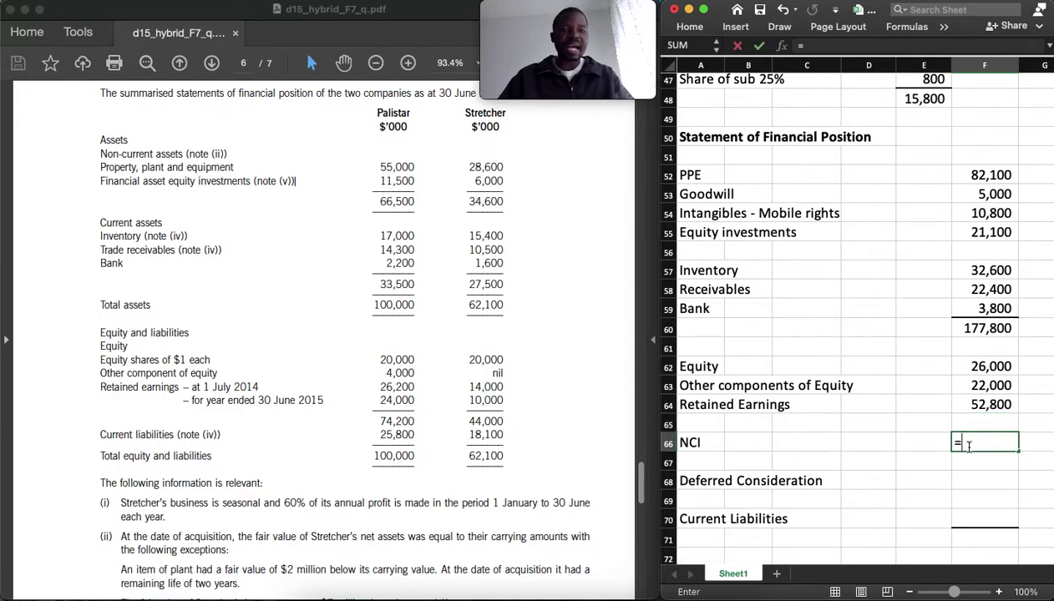
scroll(964, 343, "up", 3)
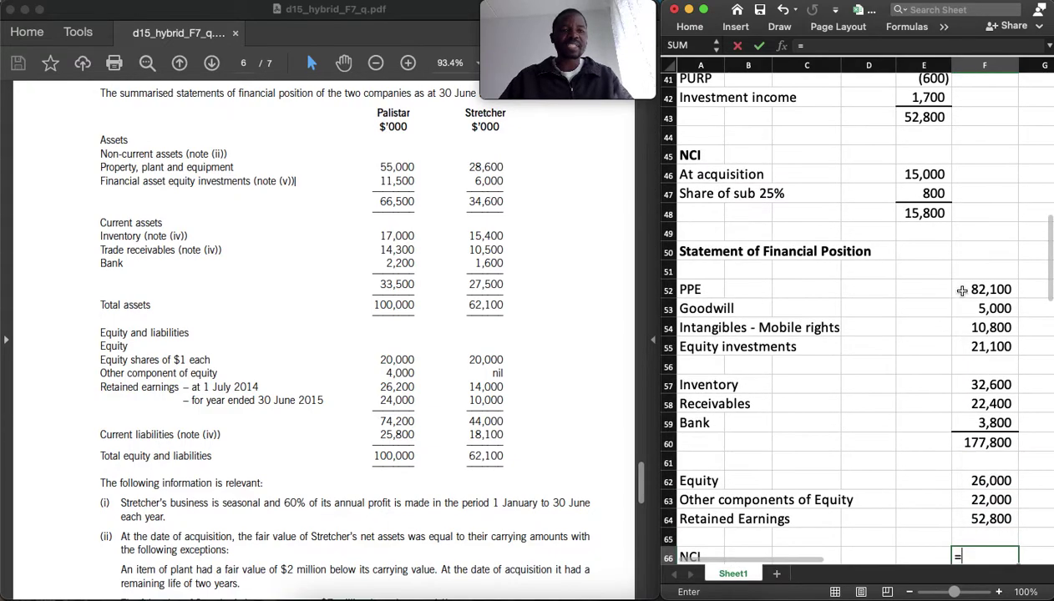
left_click(924, 215)
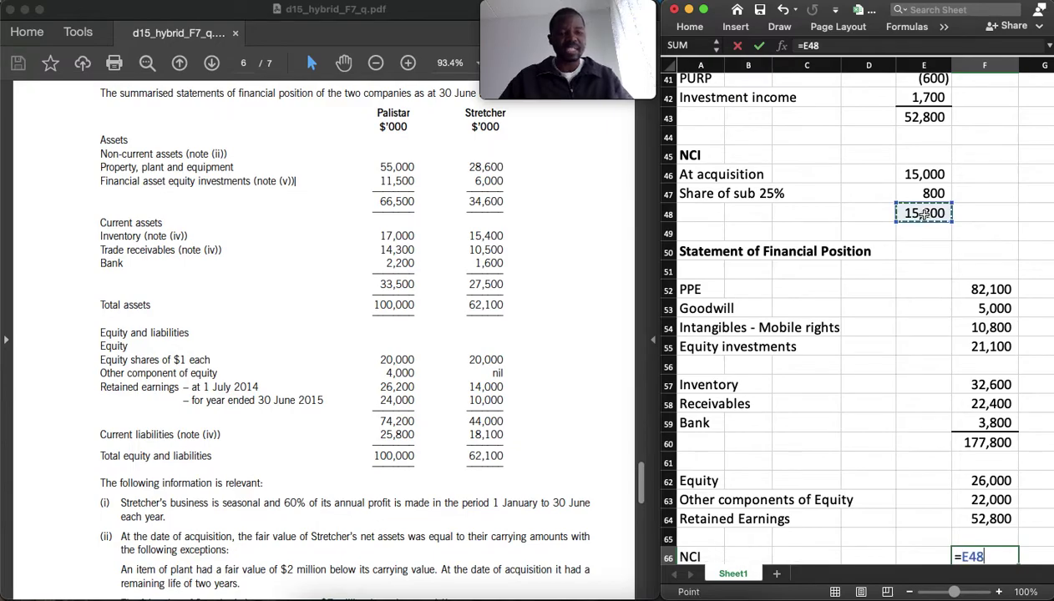
key("Return")
Enter deferred consideration in F68 as the deferred payment plus the finance costs from the consideration working, =F3+F6
scroll(927, 251, "down", 3)
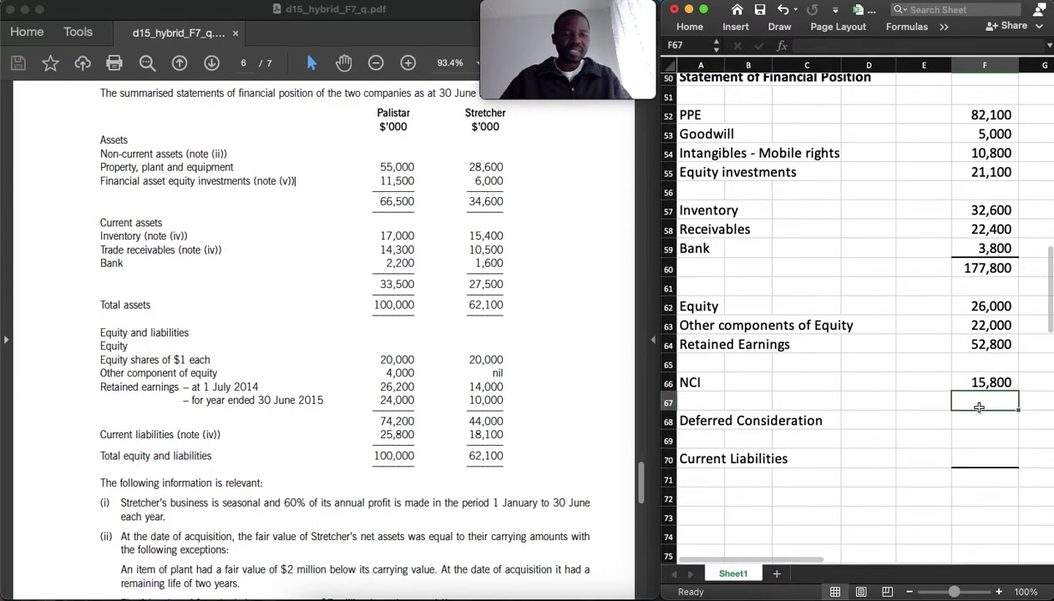
left_click(979, 415)
type("=")
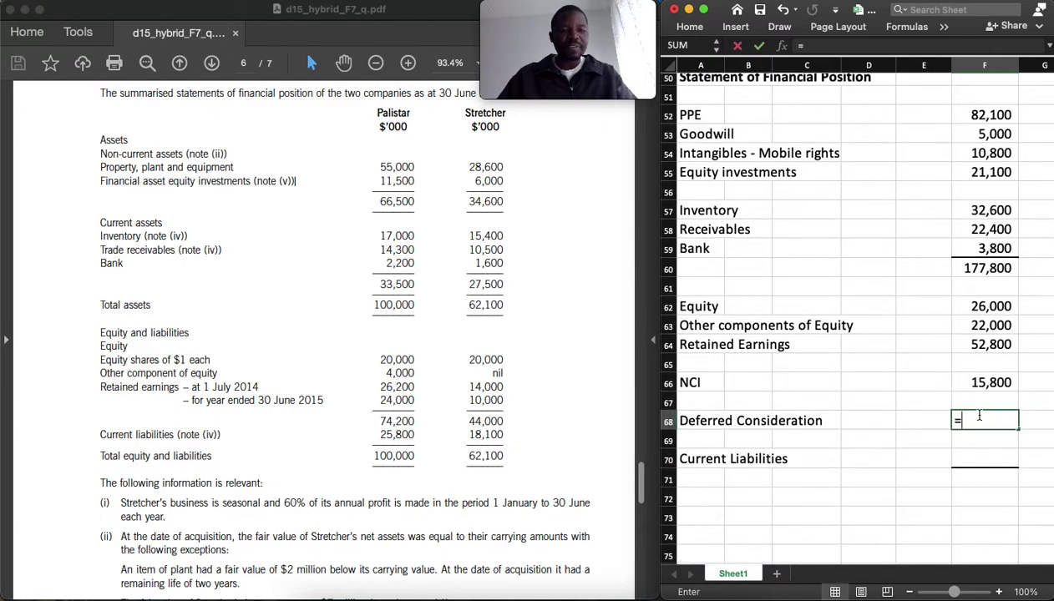
scroll(908, 314, "up", 5)
scroll(908, 315, "up", 15)
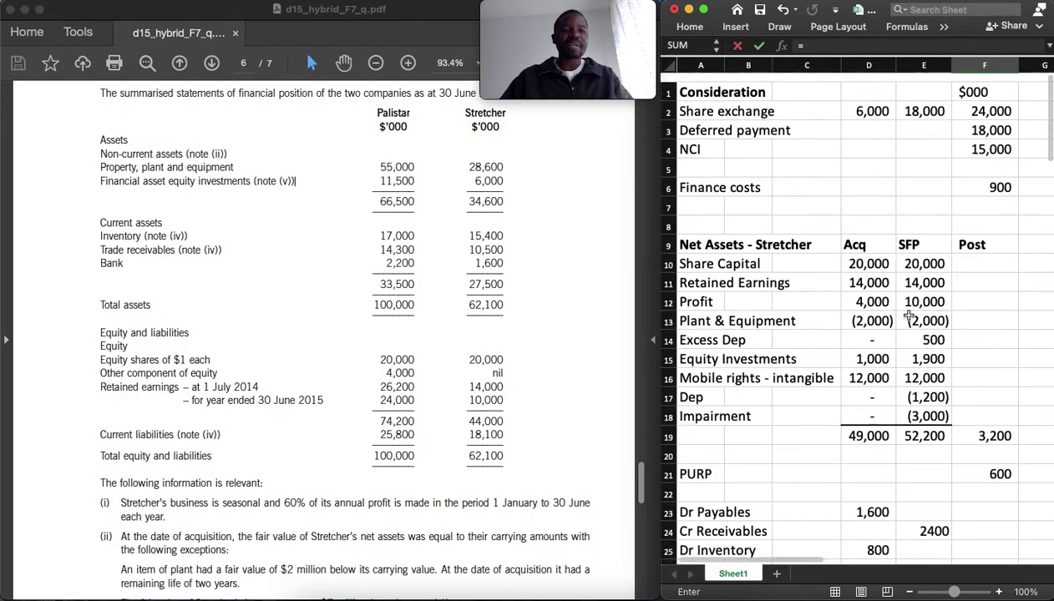
left_click(983, 123)
type("+")
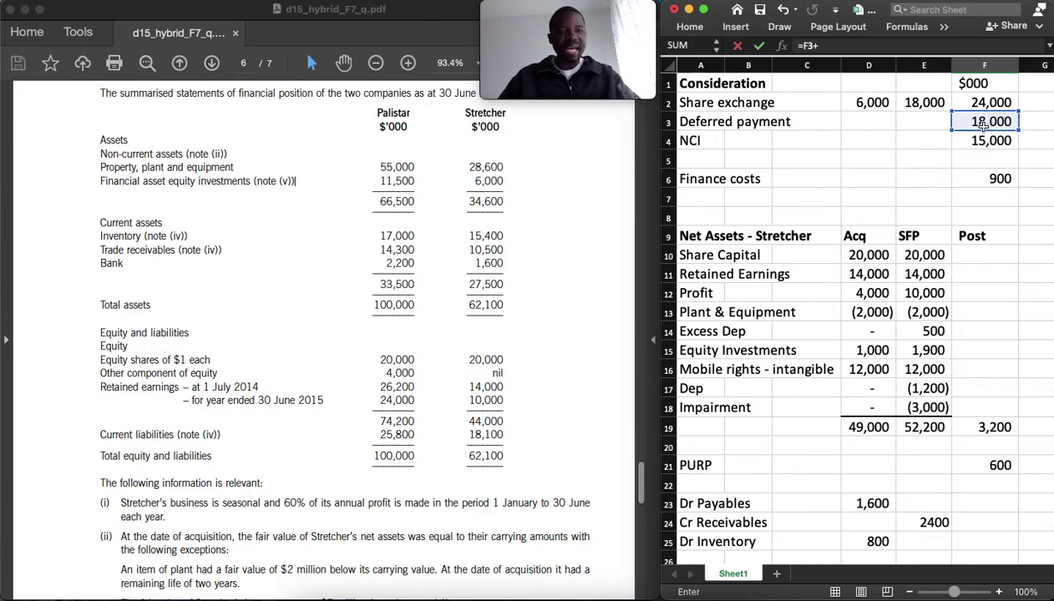
left_click(996, 185)
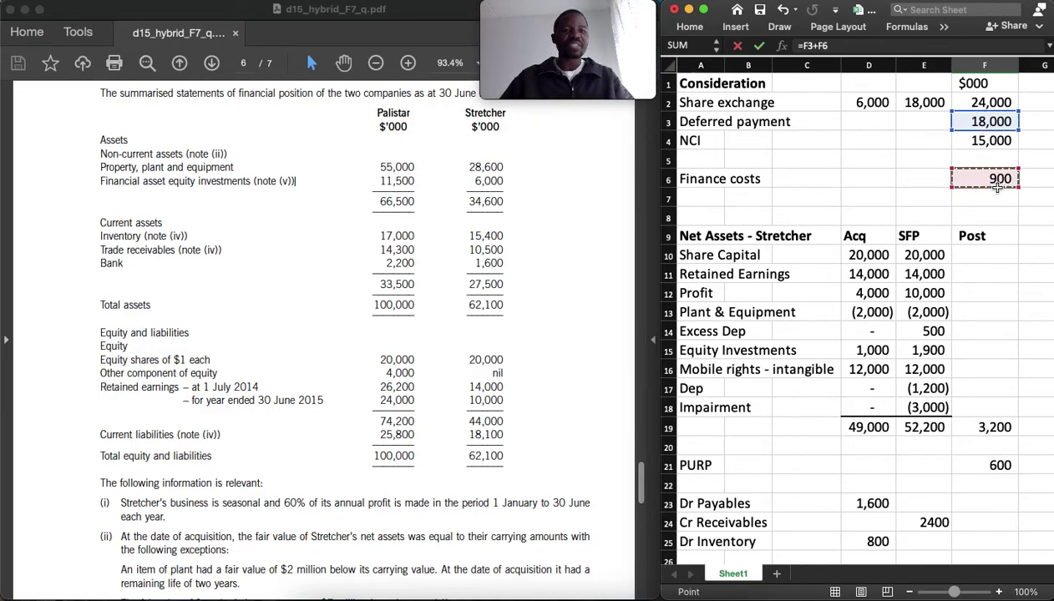
key("Return")
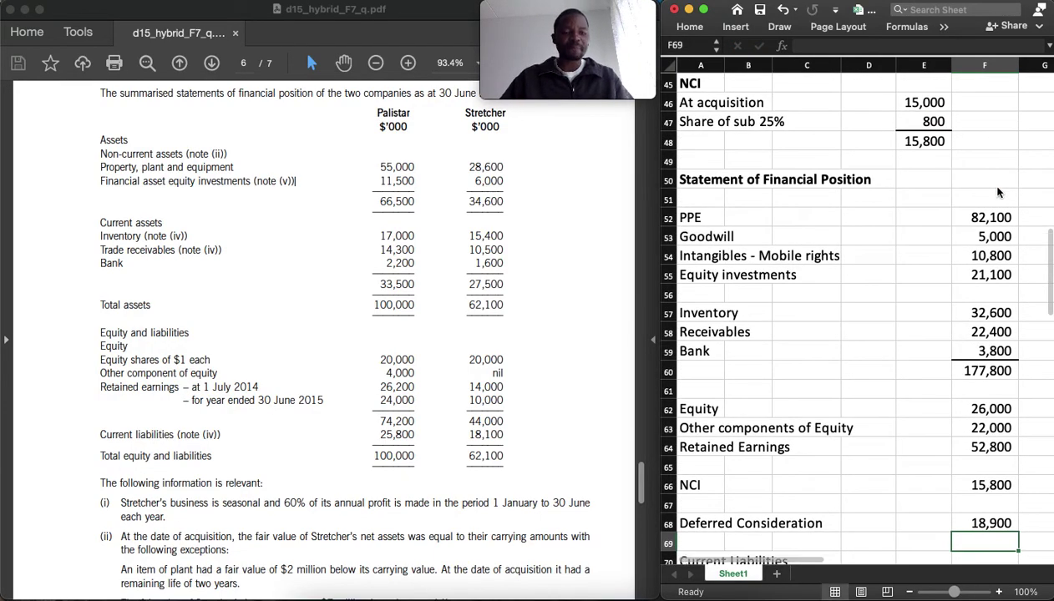
Enter consolidated current liabilities in F70 as both companies' balances less the payables adjustment, =25800+18100-D23
key("Return")
type("=")
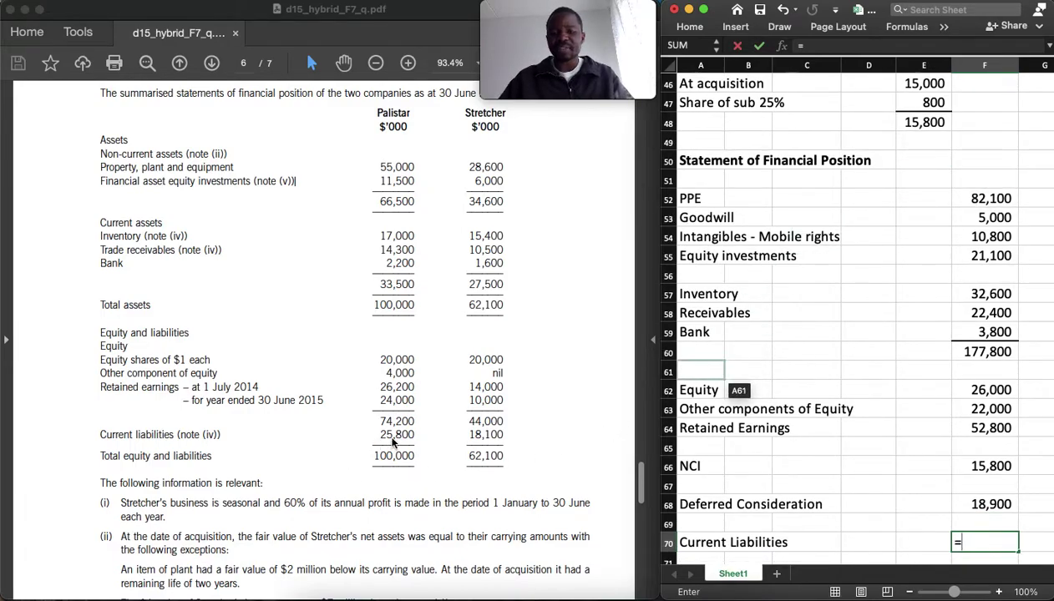
type("258")
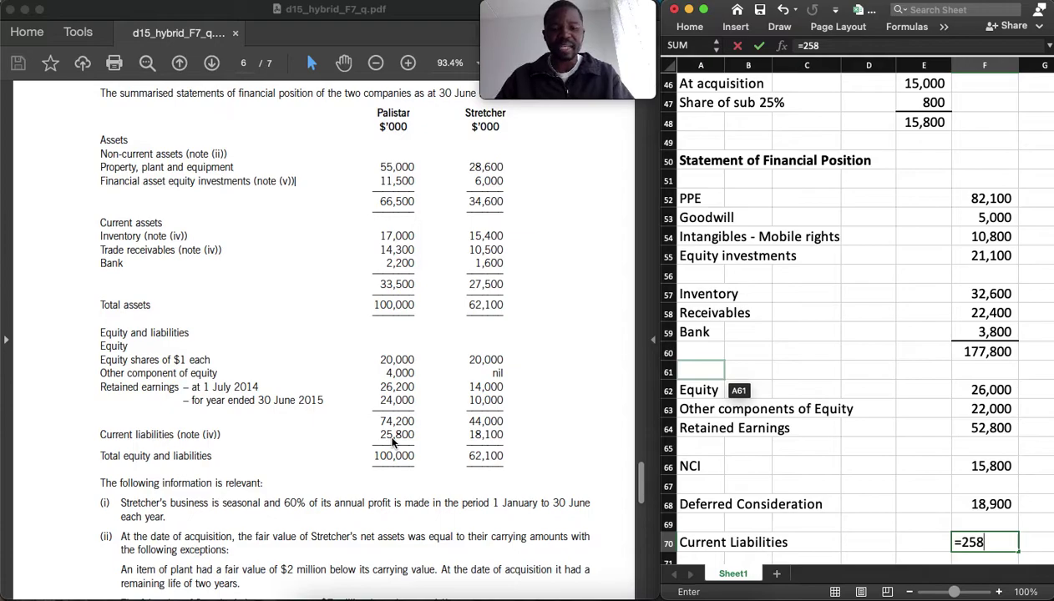
type("00+")
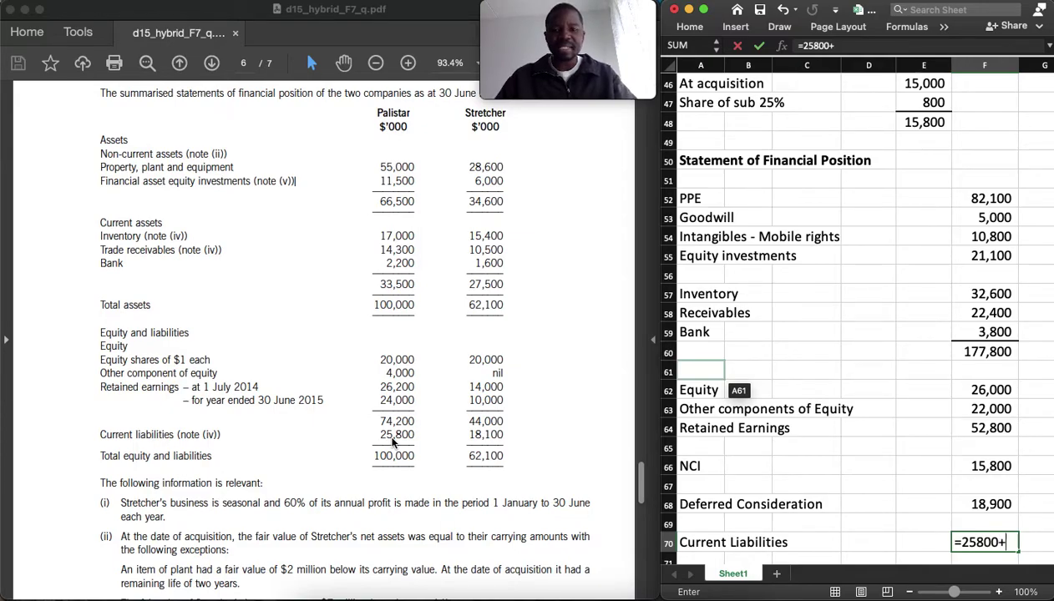
type("18")
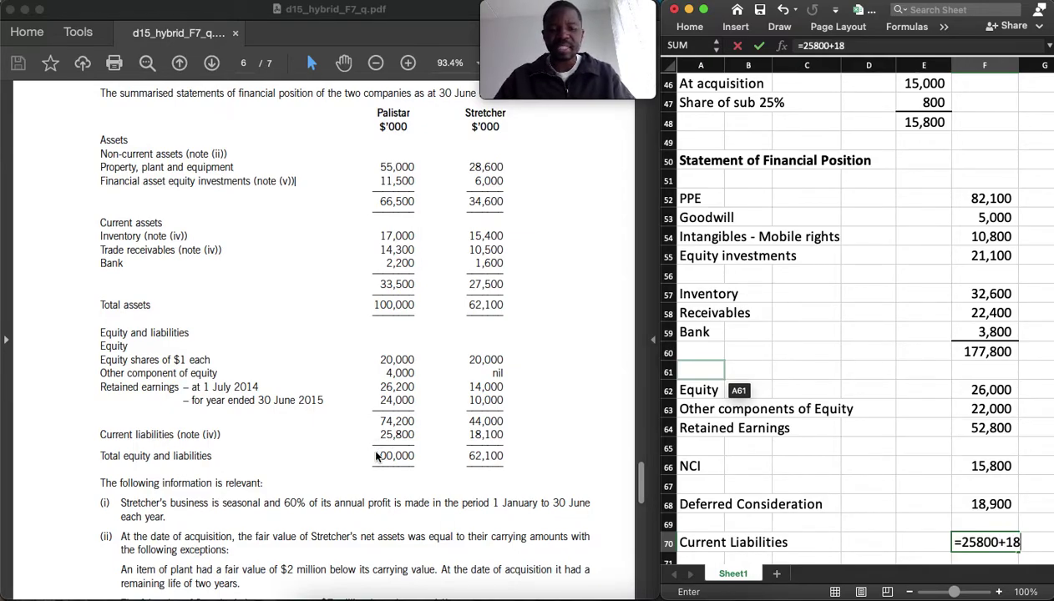
type("100-")
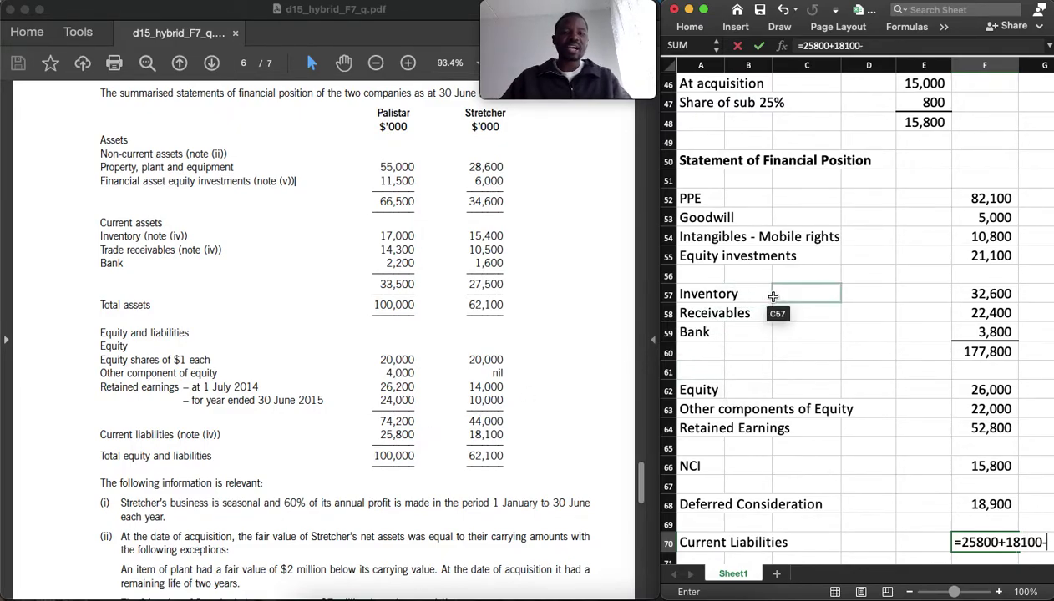
scroll(773, 297, "up", 6)
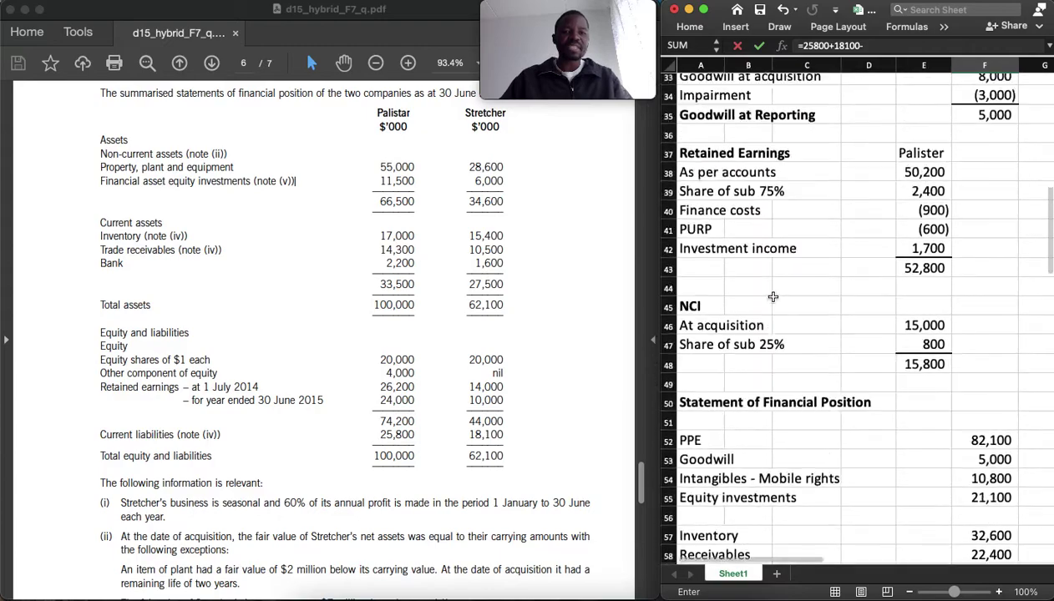
scroll(774, 296, "up", 6)
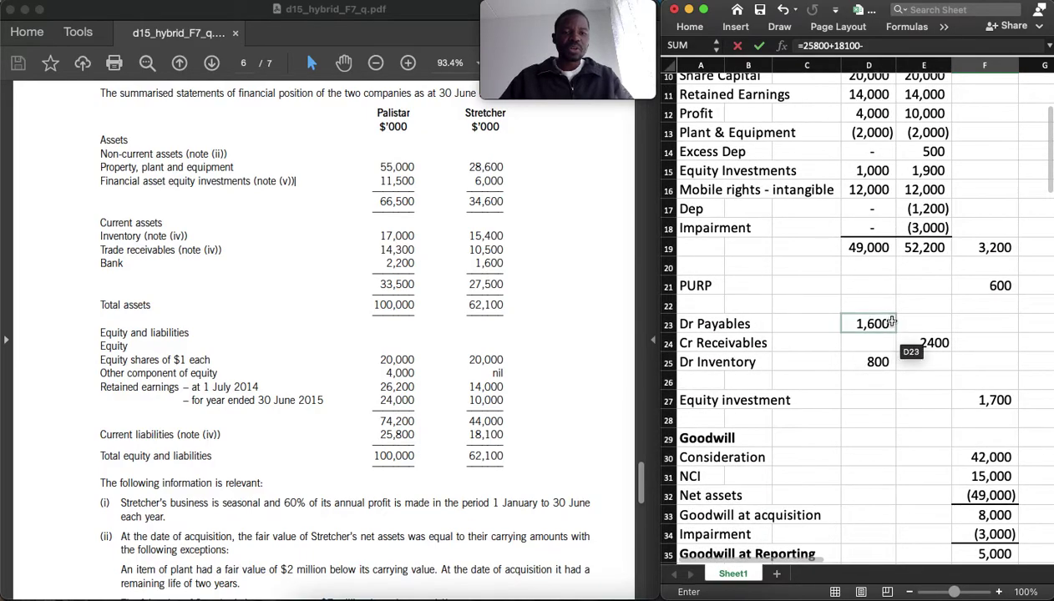
left_click(892, 323)
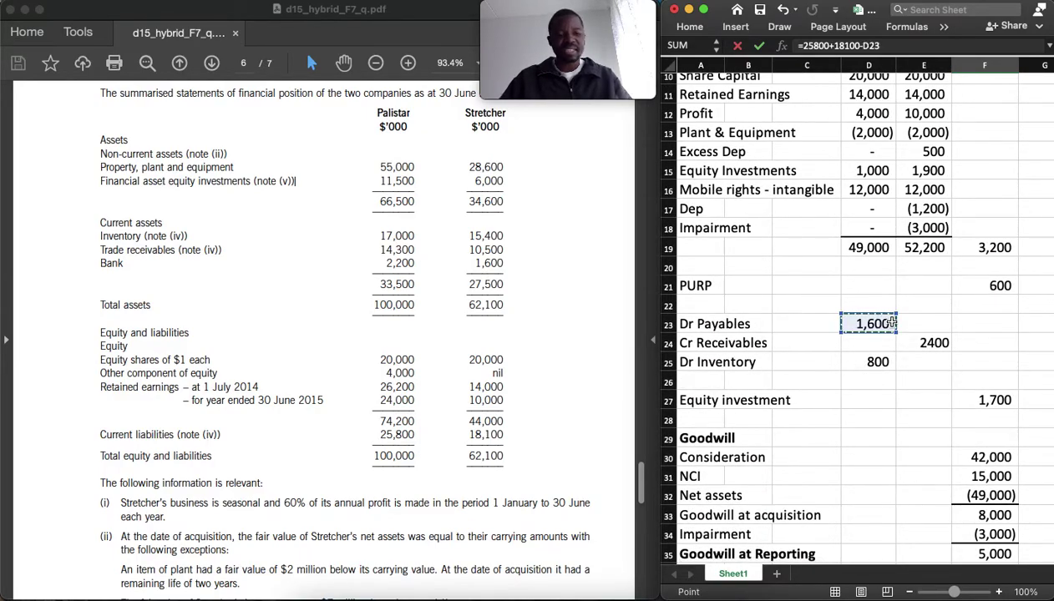
key("Return")
Total the equity and liabilities in F71 by summing from Equity down to Current Liabilities, F62:F70
scroll(892, 325, "down", 1)
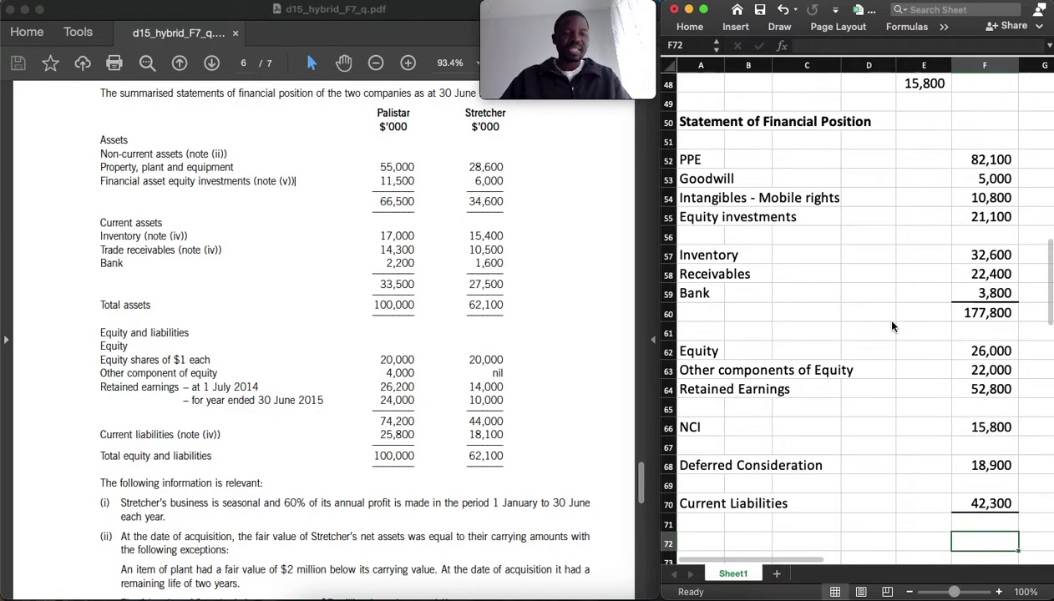
type("=sum")
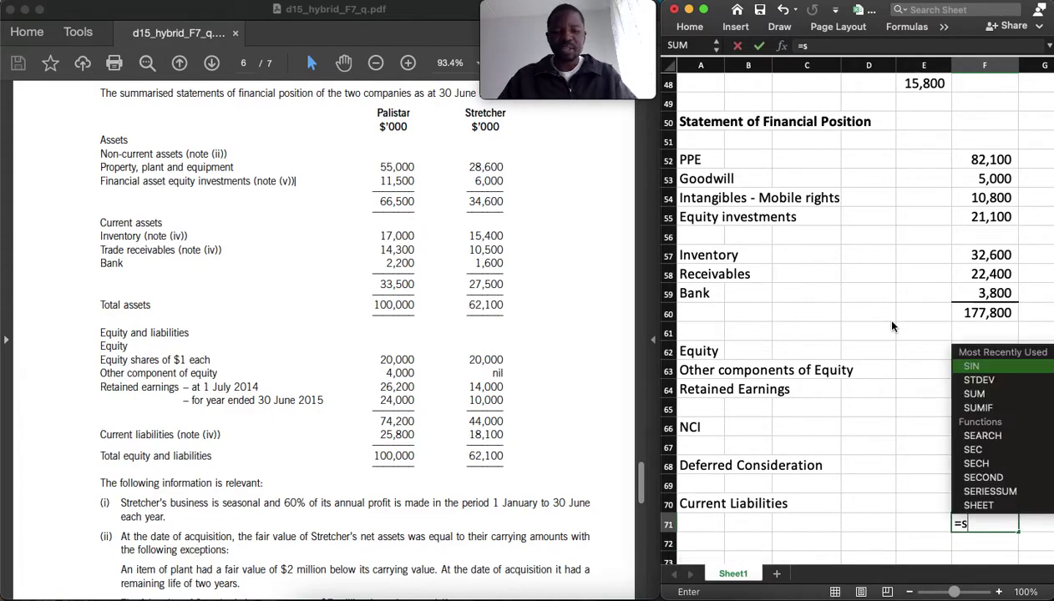
key("Tab")
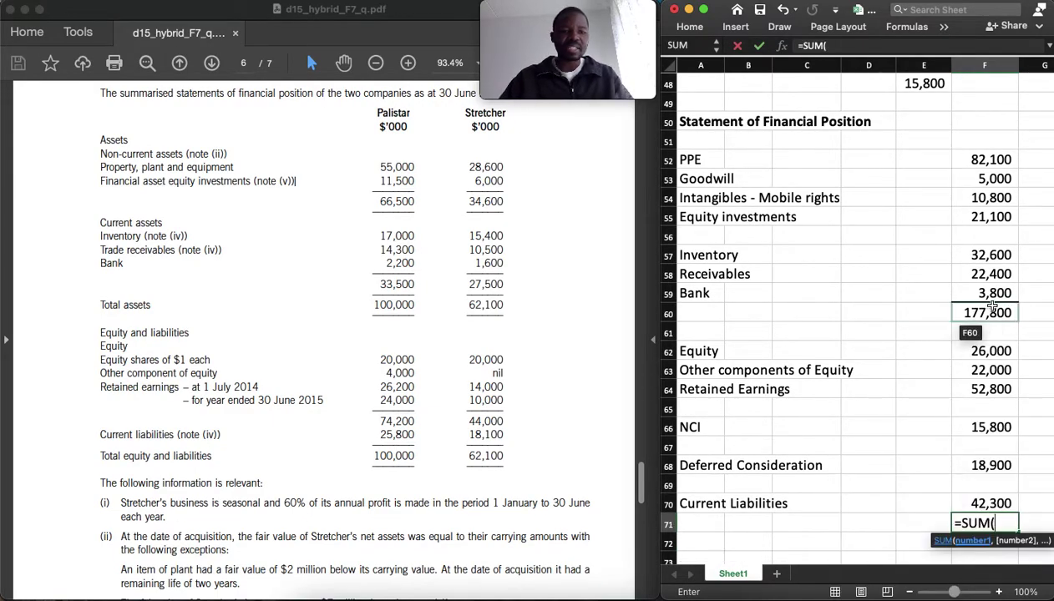
left_click(999, 351)
key("shift+Down")
key("shift+Down")
key("shift+Down")
key("shift+Down")
key("shift+Down")
key("shift+Down")
key("shift+Down")
key("shift+Down")
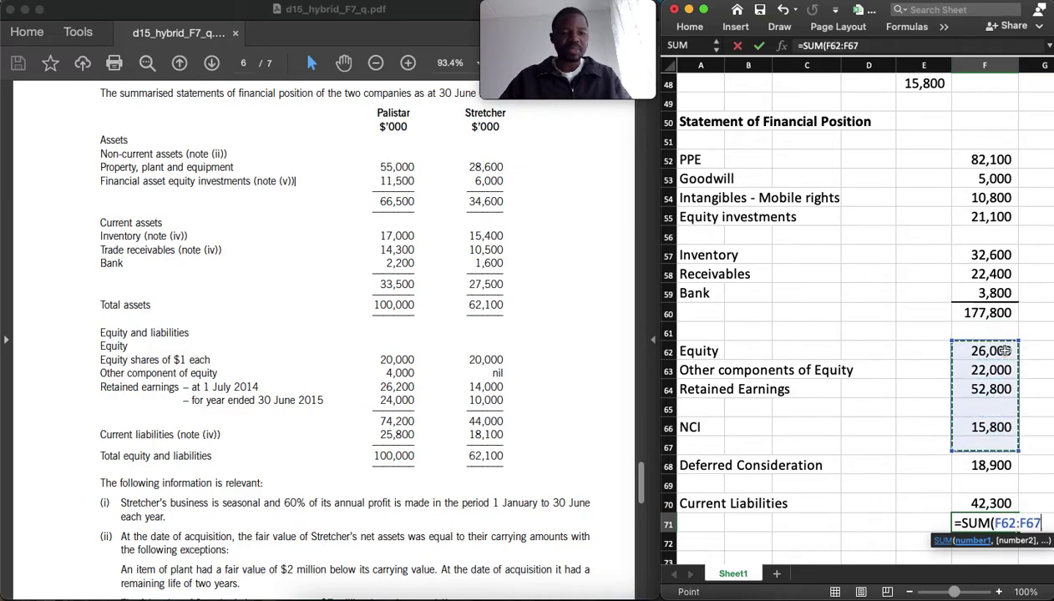
key("Return")
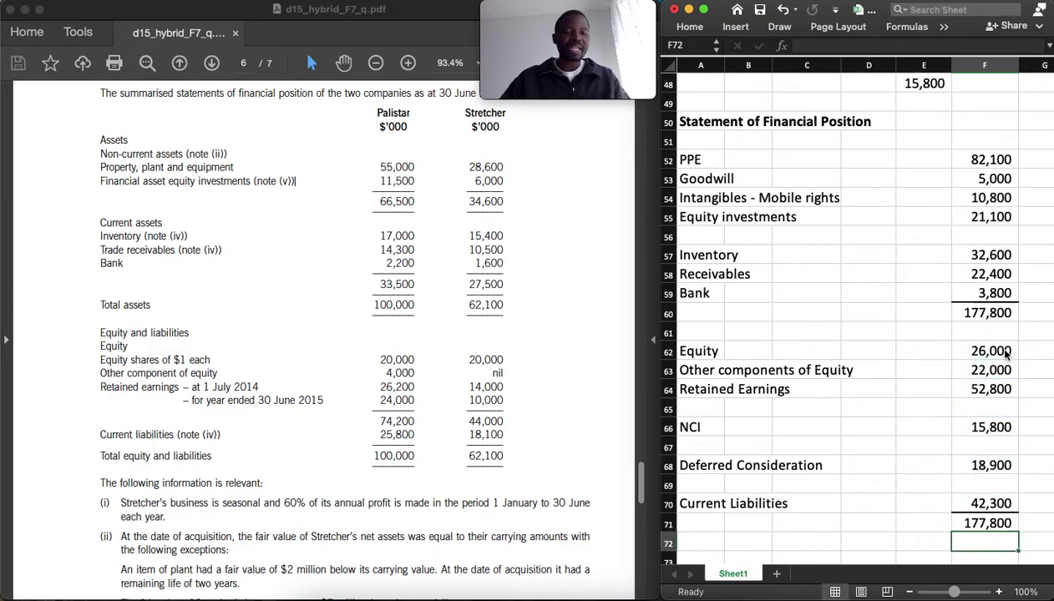